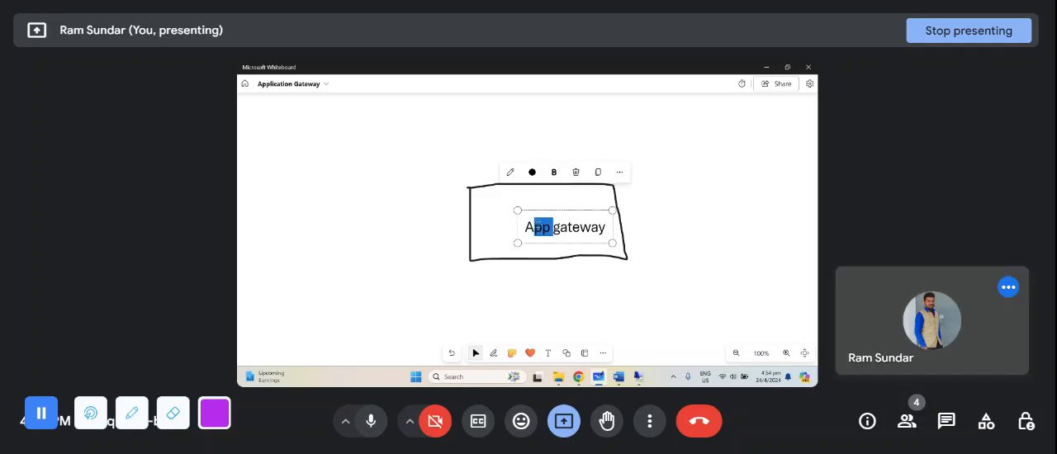
- Draw a freehand line out from the App gateway box's right edge, ending in a new four-sided box
{"action": "left_click", "coordinate": [582, 286]}
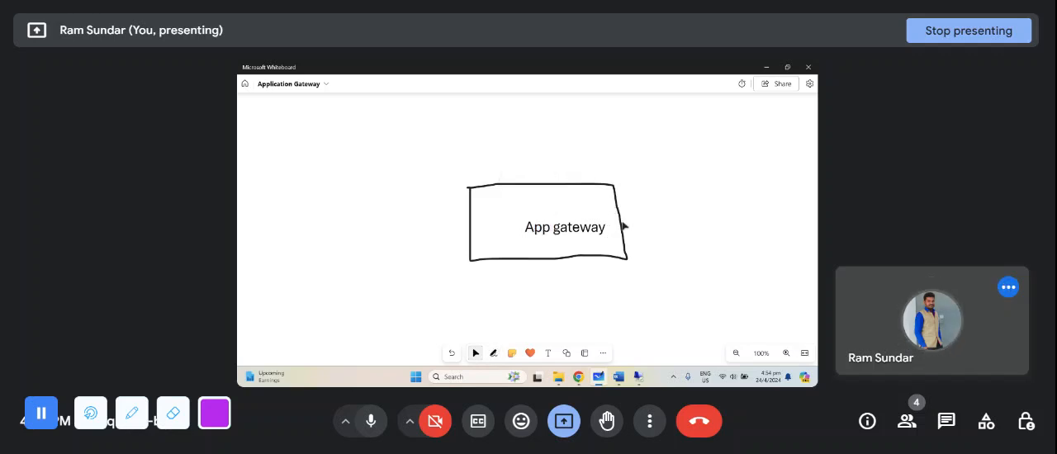
{"action": "left_click", "coordinate": [493, 353]}
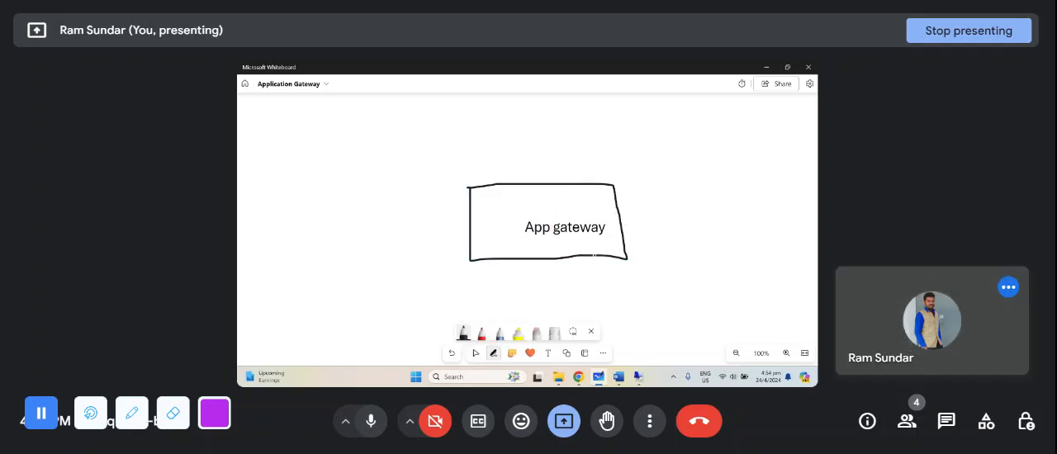
{"action": "left_click_drag", "start_coordinate": [619, 217], "coordinate": [702, 197]}
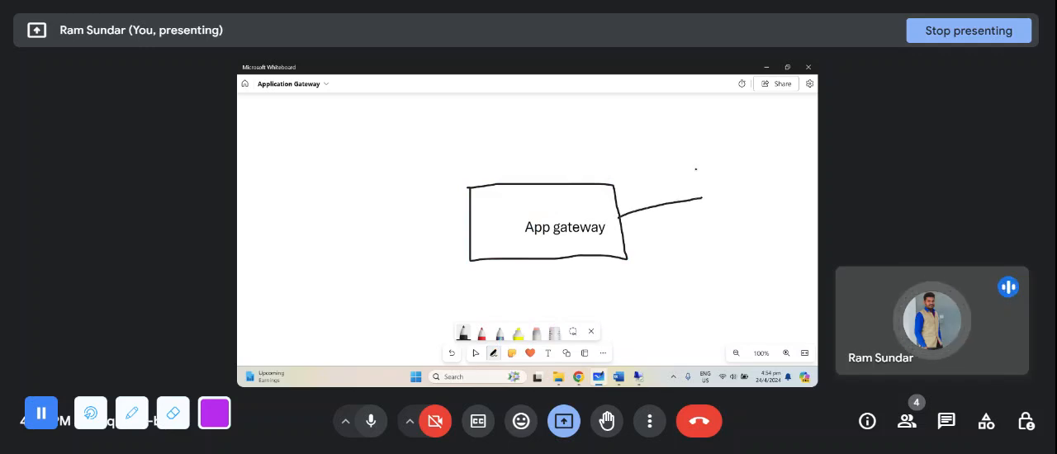
{"action": "mouse_move", "coordinate": [696, 169]}
{"action": "left_mouse_down"}
{"action": "mouse_move", "coordinate": [770, 213]}
{"action": "mouse_move", "coordinate": [696, 154]}
{"action": "left_mouse_up"}
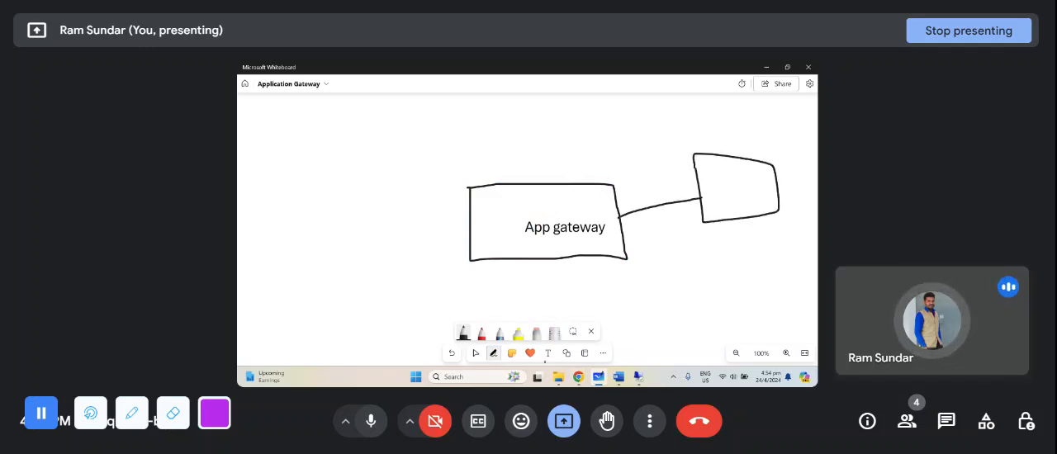
- Add the text label "internet" inside the new box at the end of the connector line
{"action": "left_click", "coordinate": [548, 353]}
{"action": "left_click", "coordinate": [705, 185]}
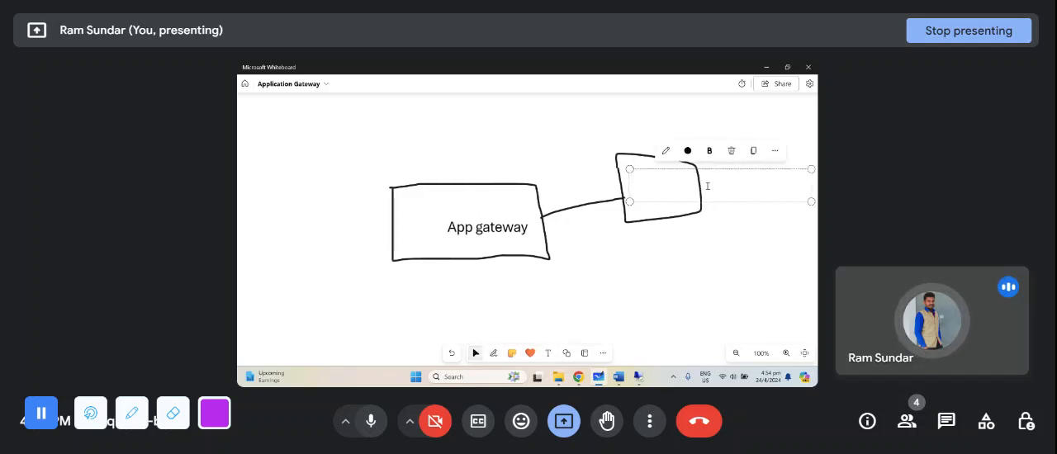
{"action": "type", "text": "internet"}
{"action": "left_click", "coordinate": [545, 338]}
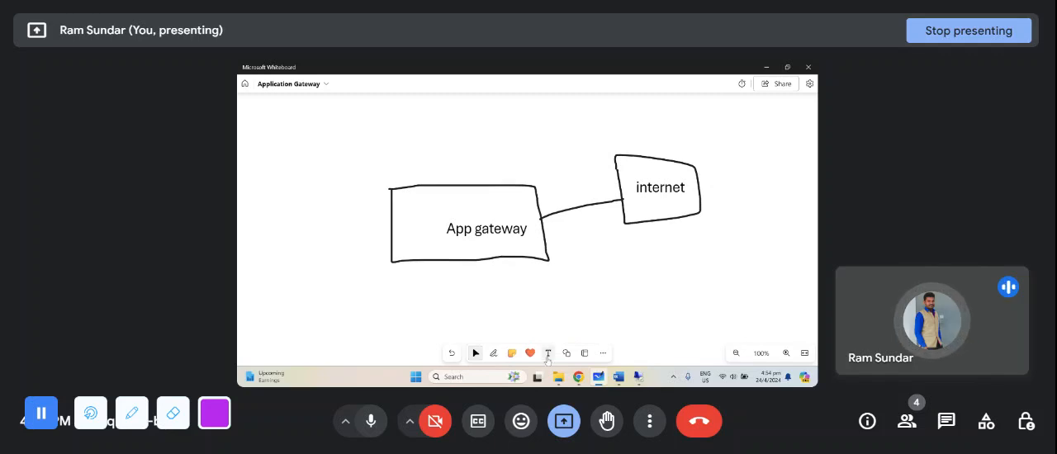
- Add the text label "front end IP" and shrink it to fit above the line between App gateway and internet
{"action": "left_click", "coordinate": [548, 354]}
{"action": "left_click", "coordinate": [552, 207]}
{"action": "type", "text": "front"}
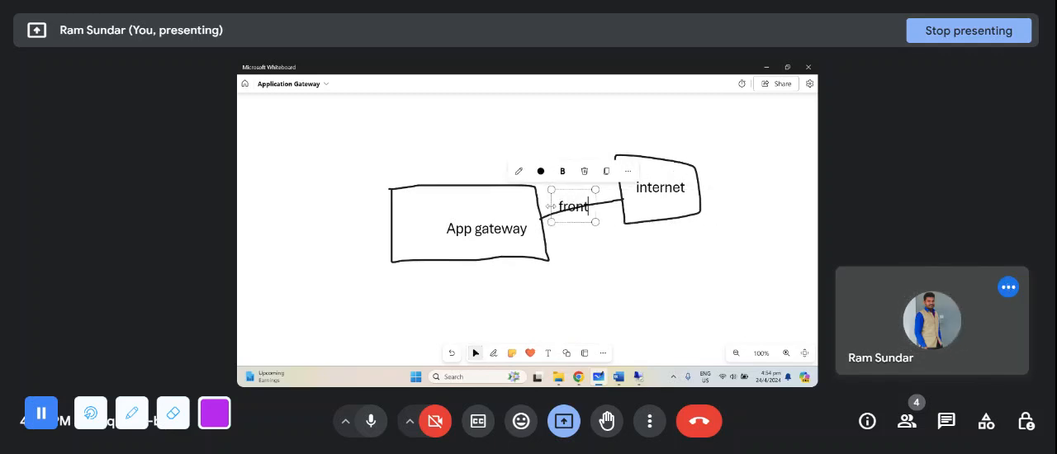
{"action": "type", "text": " end IP"}
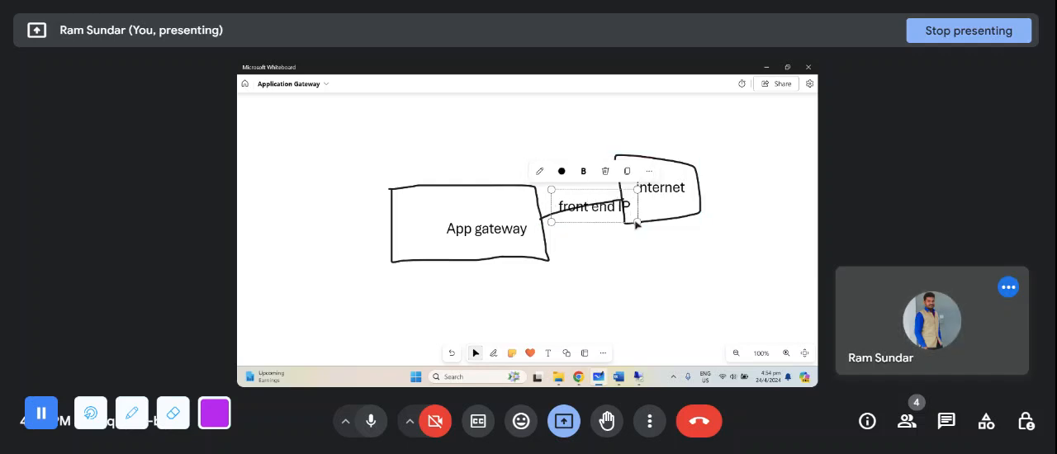
{"action": "left_click_drag", "start_coordinate": [636, 222], "coordinate": [568, 187]}
- Draw a short horizontal line out of the App gateway box's left edge and add the text "Dedicated subnet" beside it
{"action": "left_click_drag", "start_coordinate": [479, 305], "coordinate": [474, 239]}
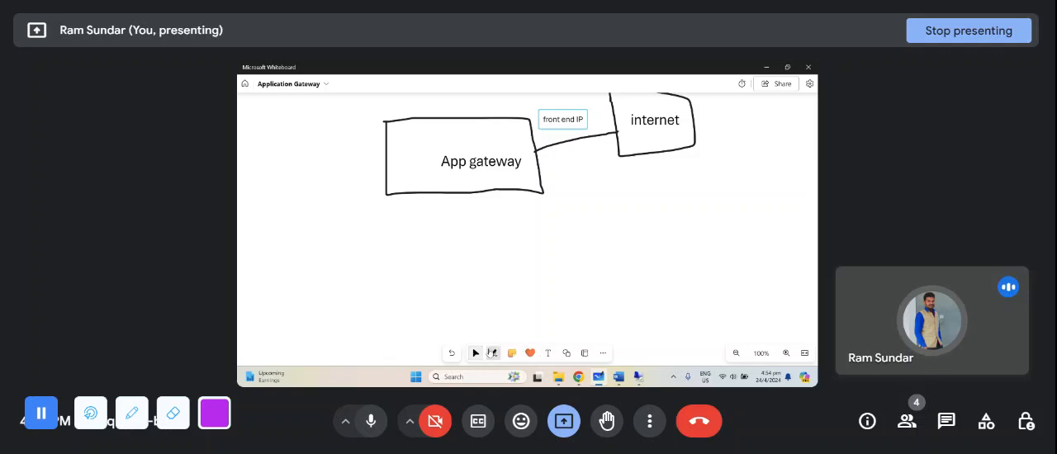
{"action": "left_click", "coordinate": [493, 352]}
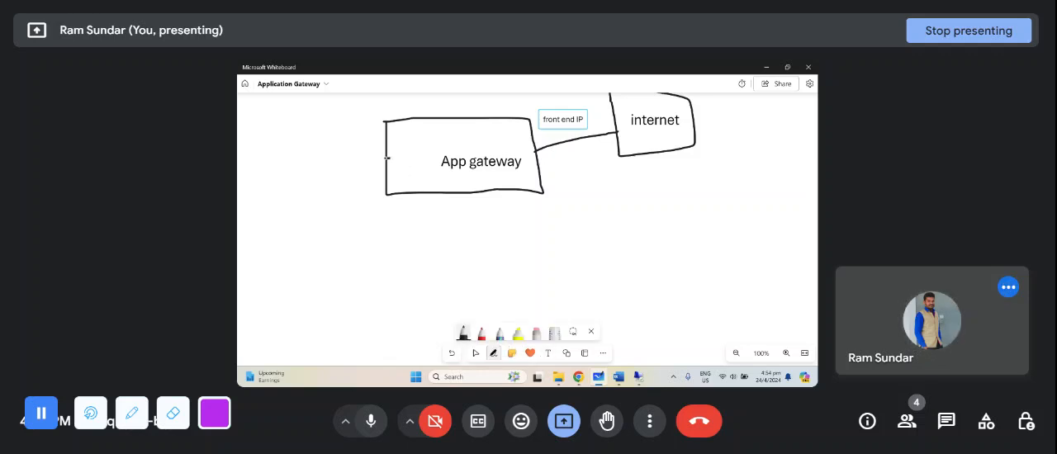
{"action": "left_click", "coordinate": [548, 352]}
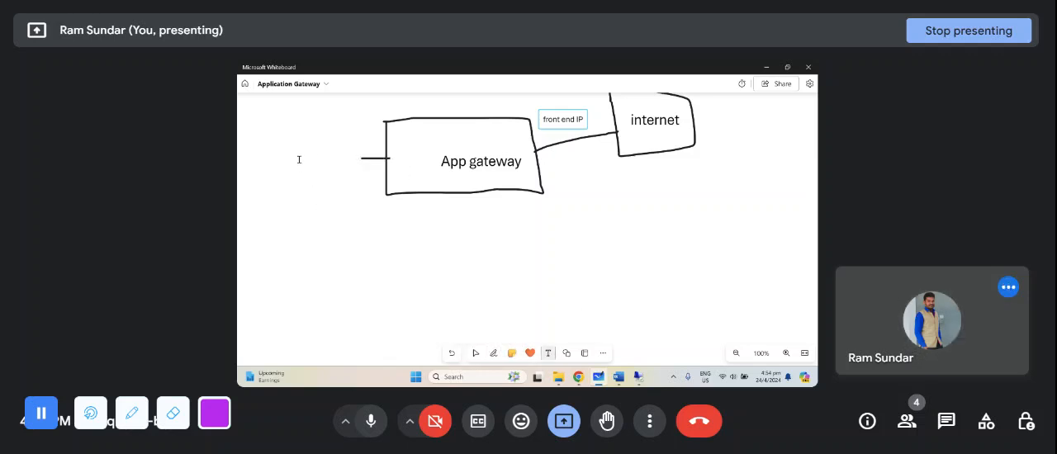
{"action": "left_click", "coordinate": [299, 159]}
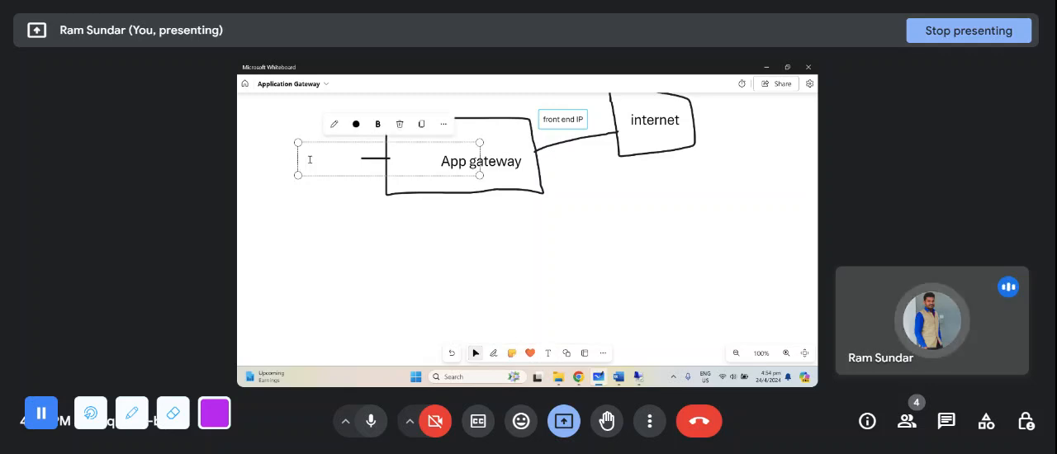
{"action": "type", "text": "Dedi"}
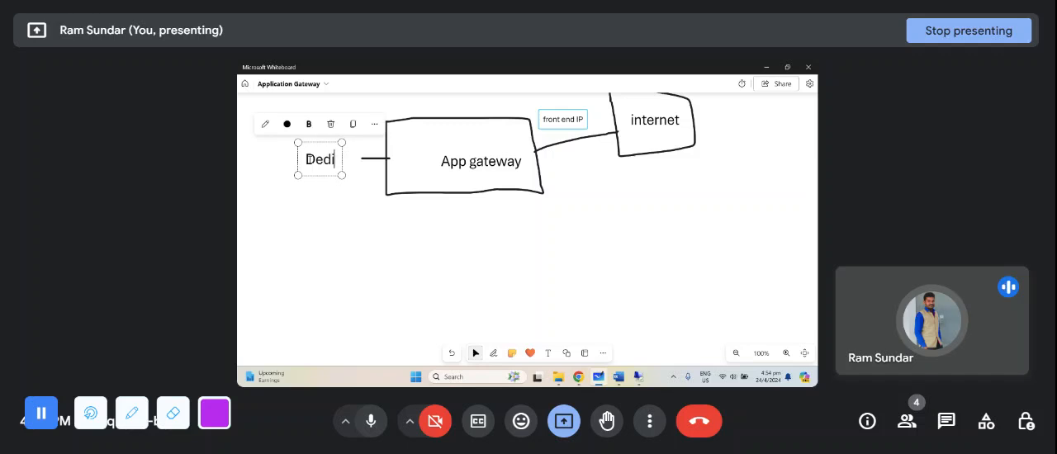
{"action": "type", "text": "cated subnet"}
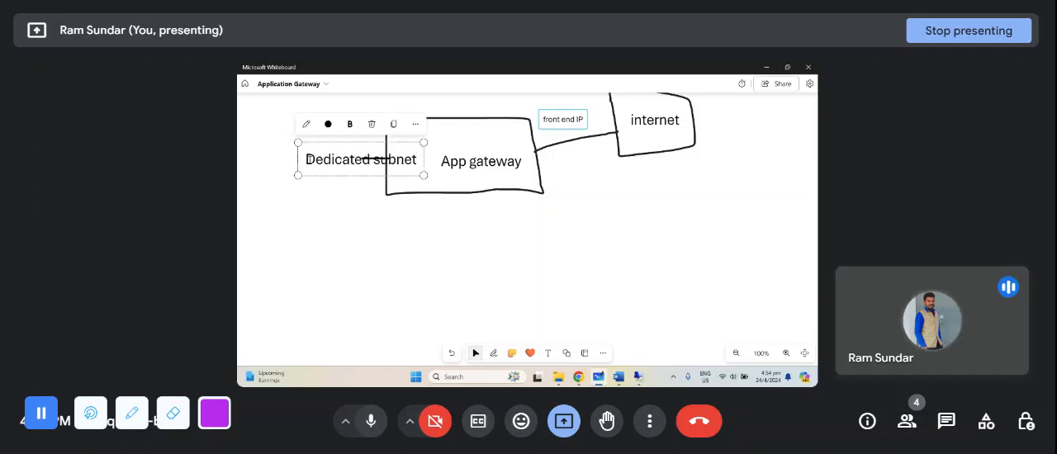
- Shrink the "Dedicated subnet" label and place it clear of the App gateway box, at the outer end of its line
{"action": "scroll", "coordinate": [320, 161], "scroll_direction": "up", "scroll_amount": 1}
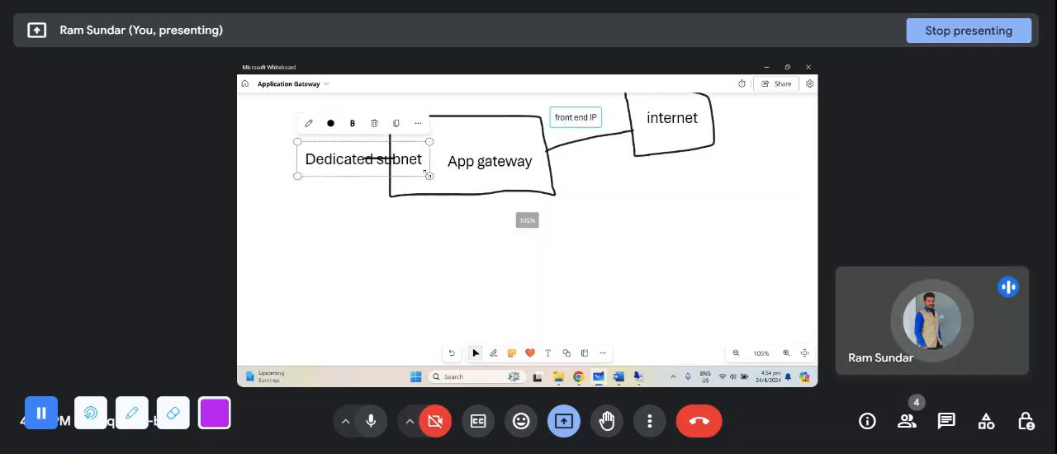
{"action": "left_click_drag", "start_coordinate": [428, 173], "coordinate": [337, 154]}
{"action": "left_click", "coordinate": [347, 175]}
{"action": "left_click", "coordinate": [337, 151]}
{"action": "left_click", "coordinate": [347, 222]}
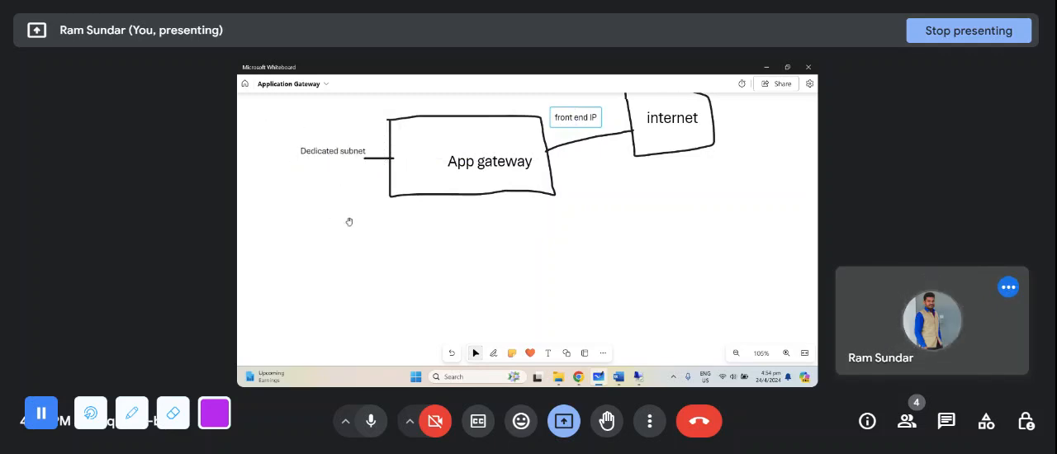
- Draw a short vertical line with the black pen down from the lower edge of the App gateway box
{"action": "left_click", "coordinate": [494, 353]}
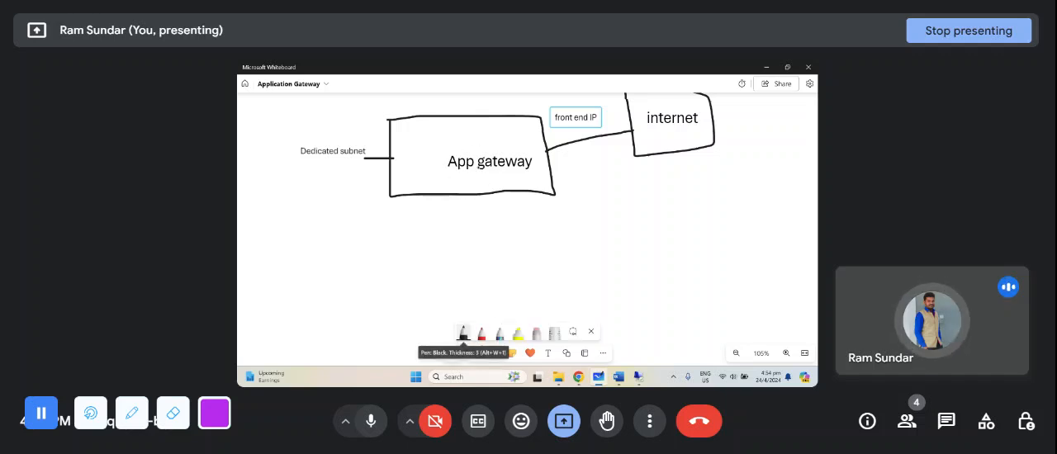
{"action": "left_click_drag", "start_coordinate": [463, 192], "coordinate": [466, 210]}
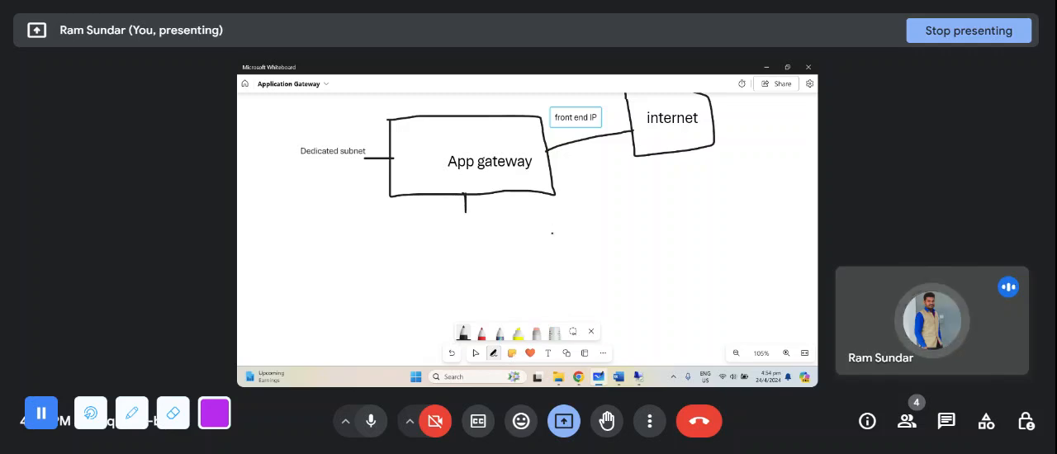
{"action": "left_click_drag", "start_coordinate": [630, 191], "coordinate": [632, 232]}
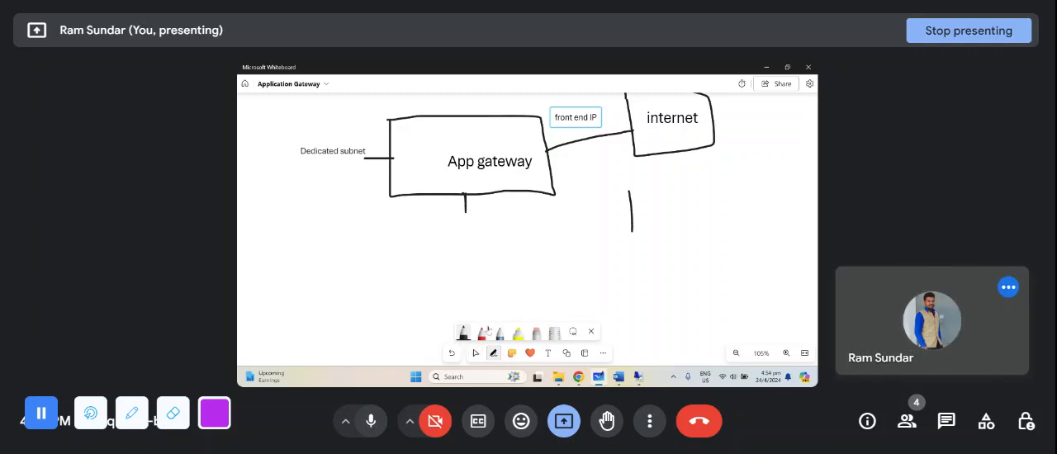
{"action": "left_click", "coordinate": [476, 354]}
{"action": "key", "text": "ctrl+z"}
- Draw a curved path from the internet box over the front end IP label and down through App gateway to its lower edge
{"action": "left_click_drag", "start_coordinate": [560, 242], "coordinate": [555, 292]}
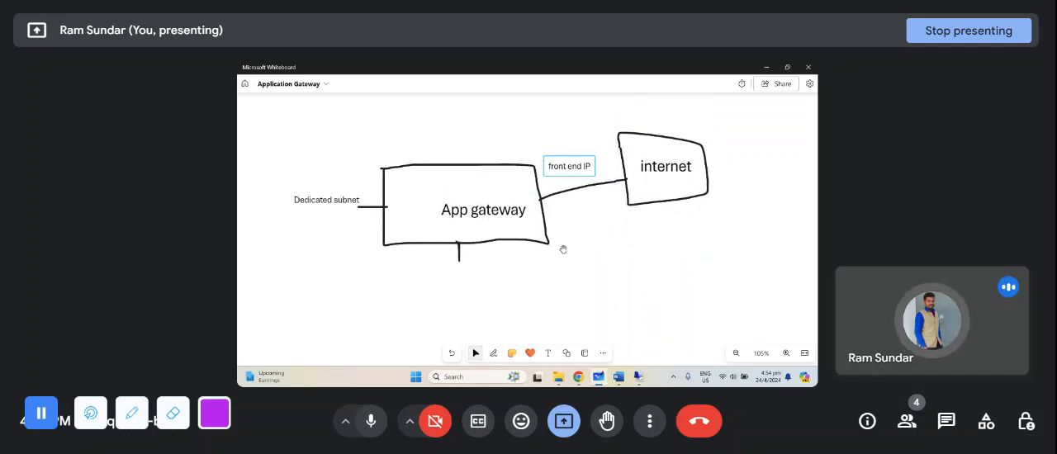
{"action": "left_click_drag", "start_coordinate": [595, 250], "coordinate": [610, 232]}
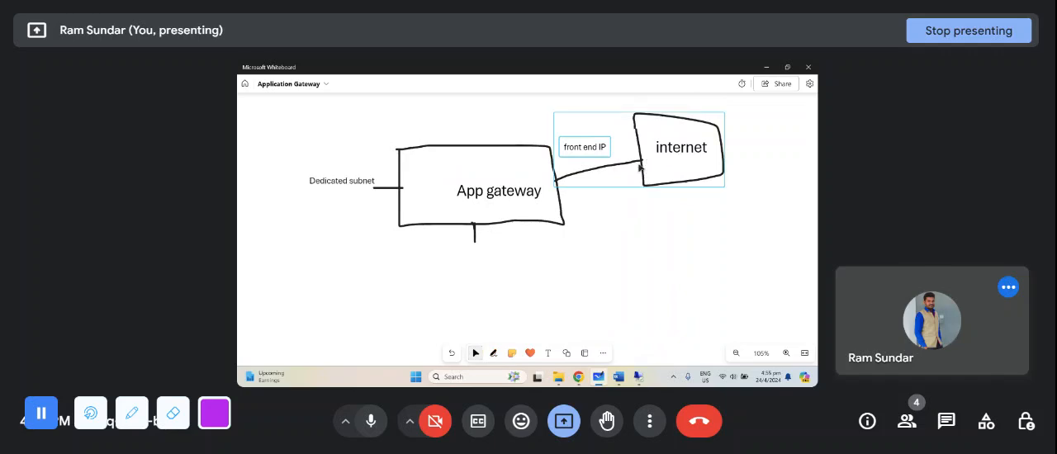
{"action": "left_click", "coordinate": [494, 353]}
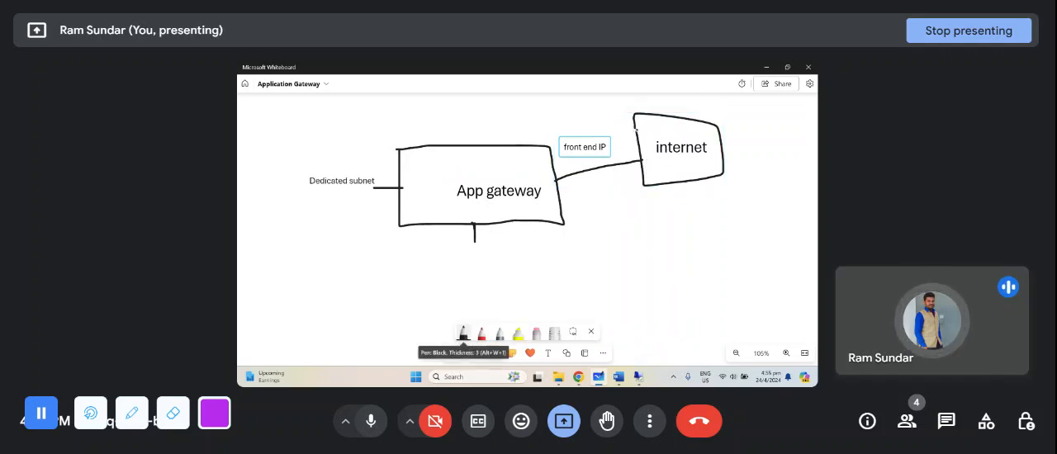
{"action": "left_click_drag", "start_coordinate": [638, 129], "coordinate": [499, 148]}
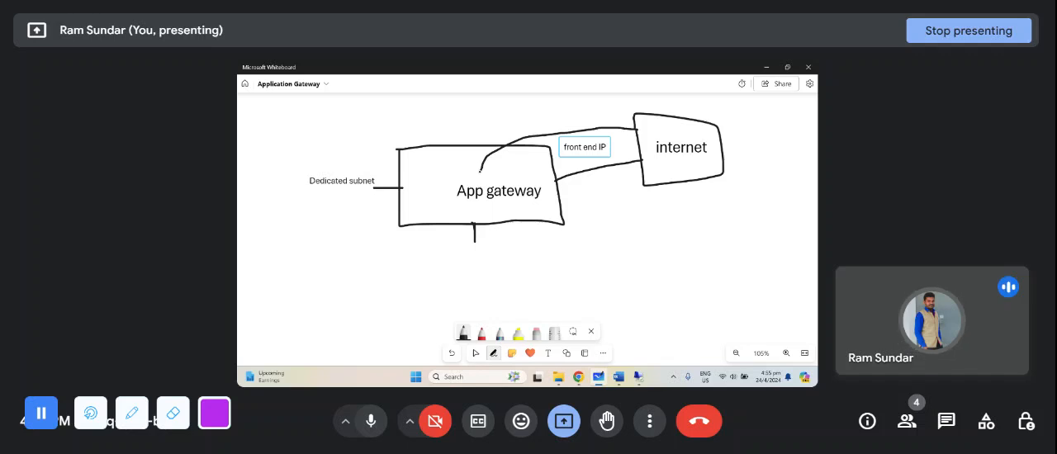
{"action": "left_click_drag", "start_coordinate": [480, 175], "coordinate": [479, 223]}
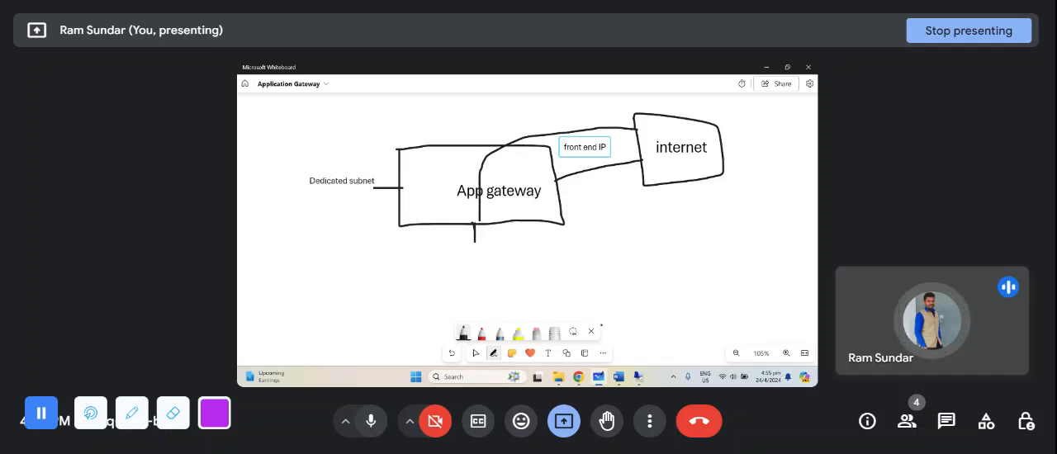
{"action": "left_click", "coordinate": [591, 331]}
- Extend the short line below App gateway and draw a wide rectangle beneath it with the black pen
{"action": "left_click_drag", "start_coordinate": [575, 284], "coordinate": [568, 263]}
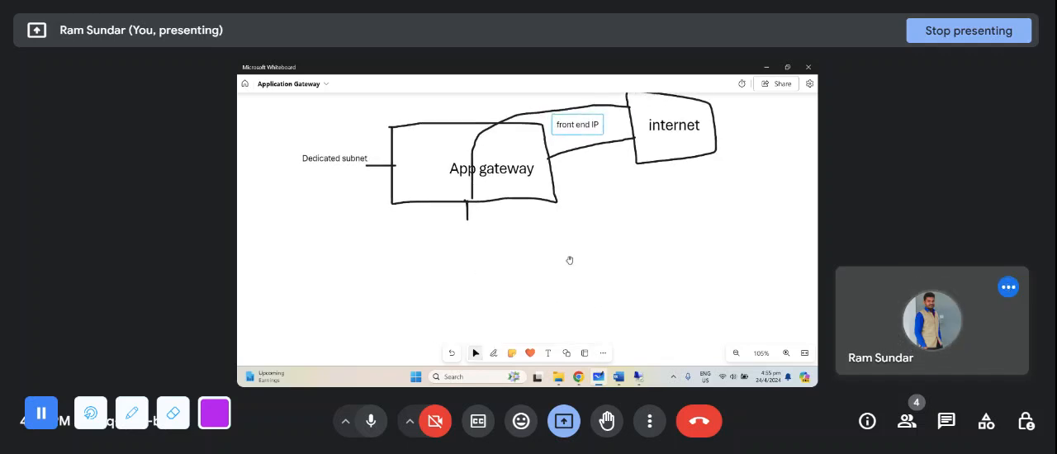
{"action": "left_click", "coordinate": [493, 353]}
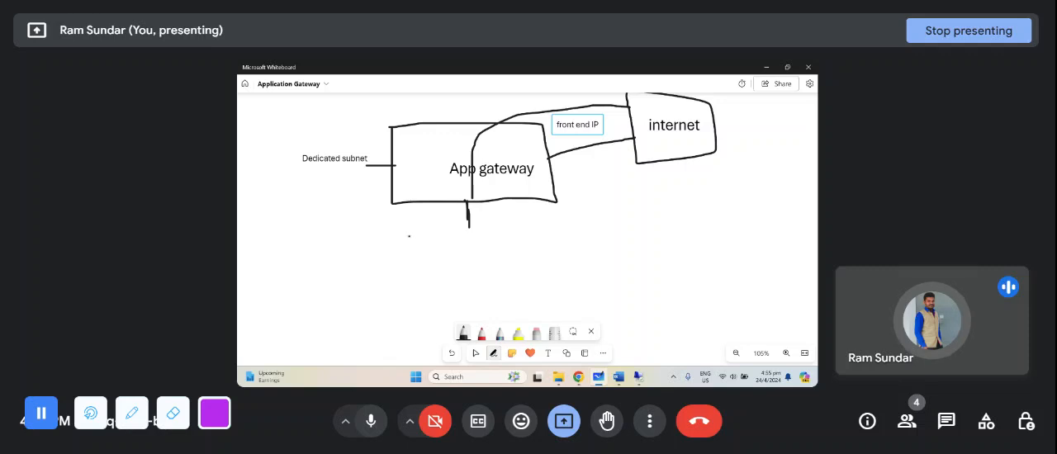
{"action": "mouse_move", "coordinate": [414, 234]}
{"action": "left_mouse_down"}
{"action": "mouse_move", "coordinate": [414, 262]}
{"action": "mouse_move", "coordinate": [547, 258]}
{"action": "mouse_move", "coordinate": [479, 221]}
{"action": "mouse_move", "coordinate": [408, 223]}
{"action": "left_mouse_up"}
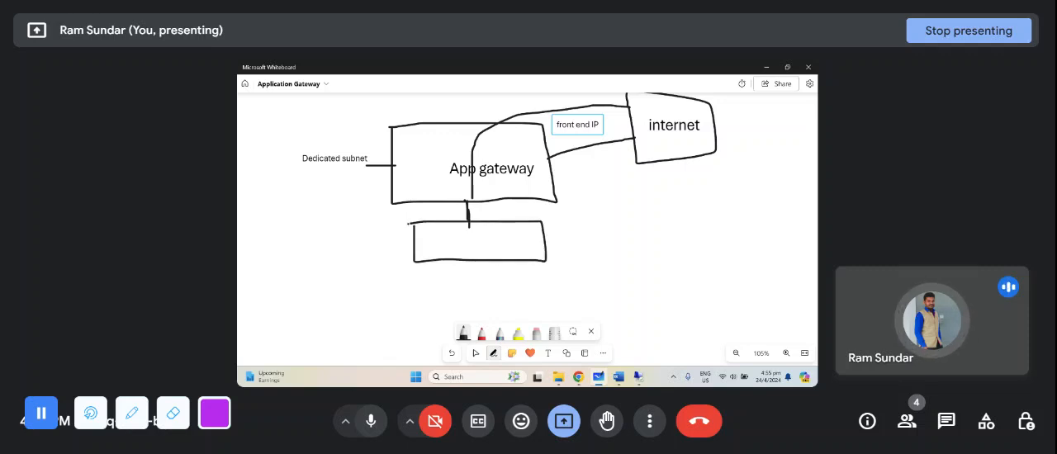
- Label the rectangle directly below App gateway with the text "Listener"
{"action": "left_click", "coordinate": [548, 353]}
{"action": "left_click", "coordinate": [437, 246]}
{"action": "type", "text": "Listener"}
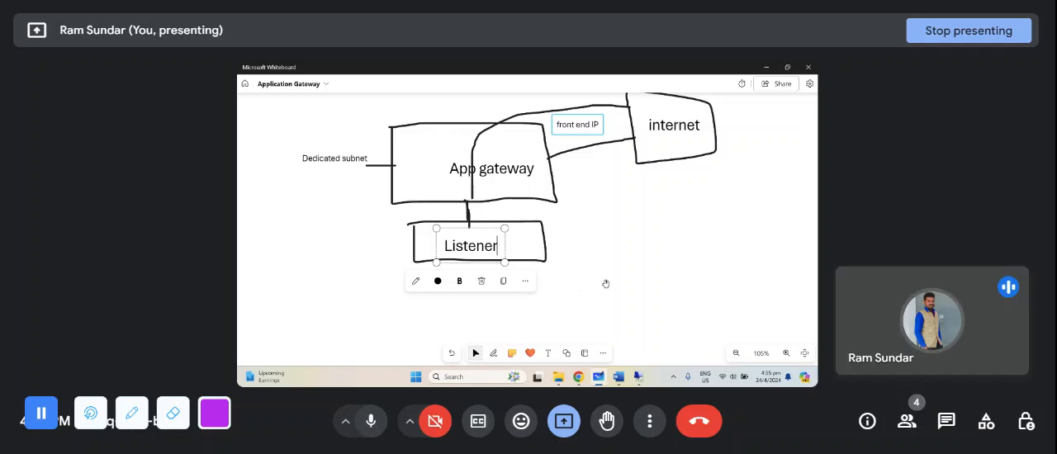
{"action": "left_click_drag", "start_coordinate": [606, 286], "coordinate": [603, 284]}
{"action": "left_click", "coordinate": [486, 243]}
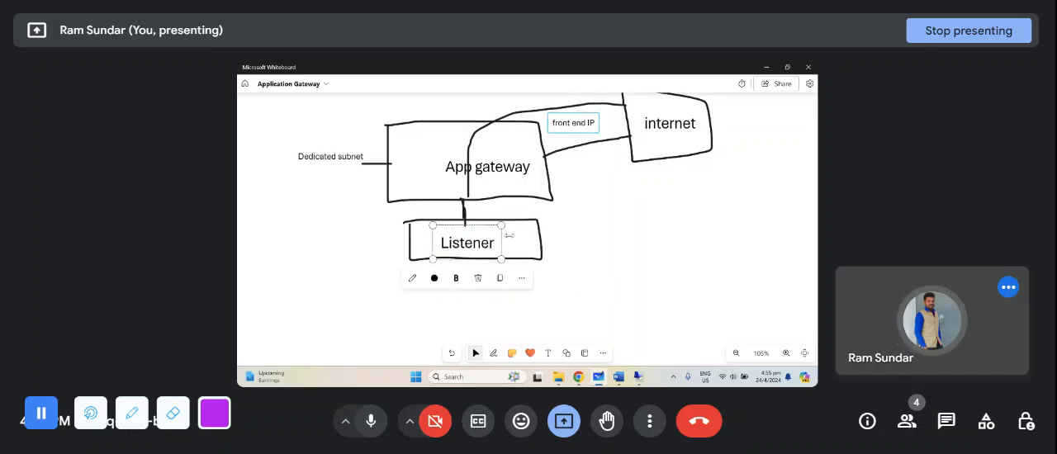
{"action": "left_click", "coordinate": [617, 111]}
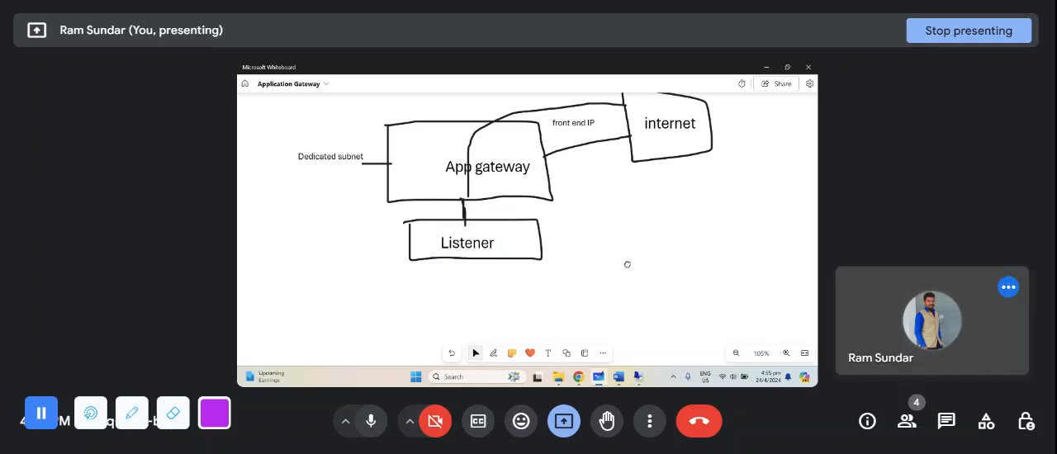
- Draw a vertical line down from the Listener box and a new wide rectangle at its lower end
{"action": "left_click", "coordinate": [493, 352]}
{"action": "left_click_drag", "start_coordinate": [464, 261], "coordinate": [463, 274]}
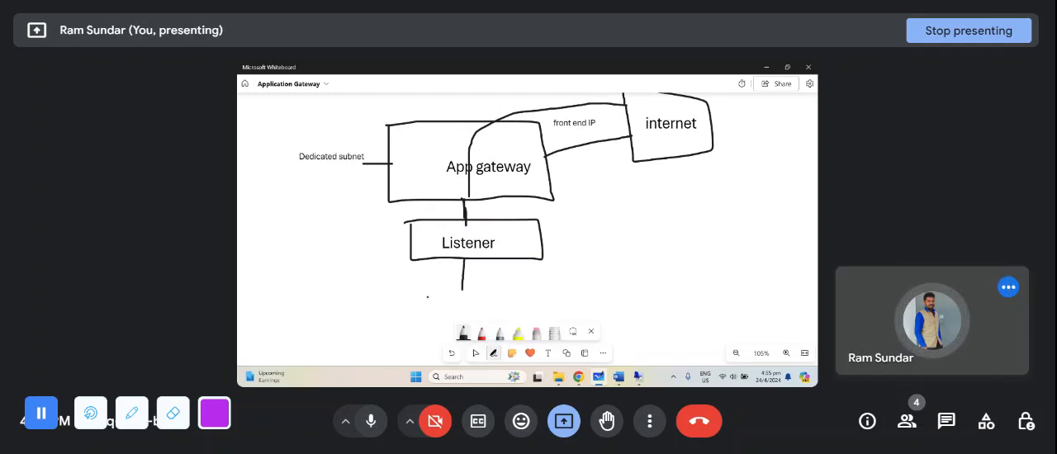
{"action": "mouse_move", "coordinate": [417, 323]}
{"action": "left_mouse_down"}
{"action": "mouse_move", "coordinate": [512, 323]}
{"action": "mouse_move", "coordinate": [548, 294]}
{"action": "mouse_move", "coordinate": [432, 292]}
{"action": "left_mouse_up"}
- Label the rectangle below the Listener box with the text "routing rules"
{"action": "left_click", "coordinate": [548, 352]}
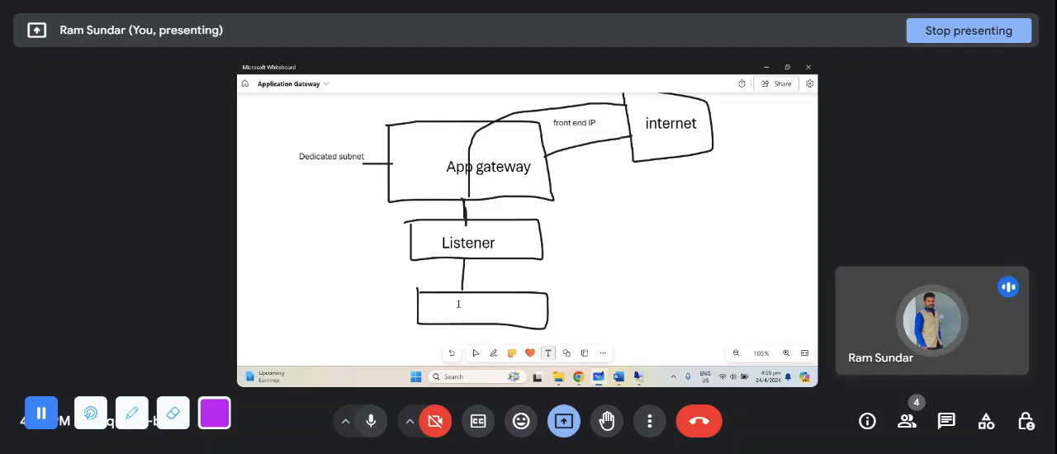
{"action": "left_click", "coordinate": [444, 308]}
{"action": "type", "text": "rout"}
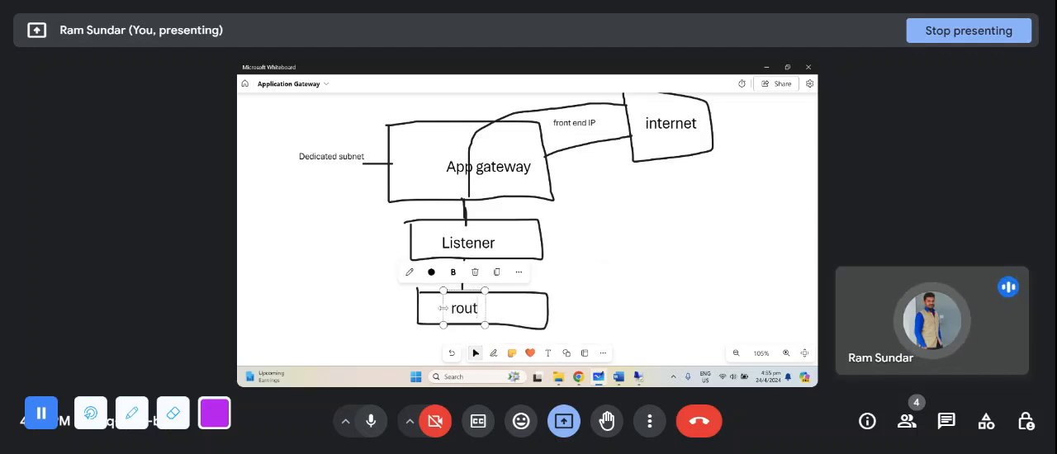
{"action": "type", "text": "ing rlles"}
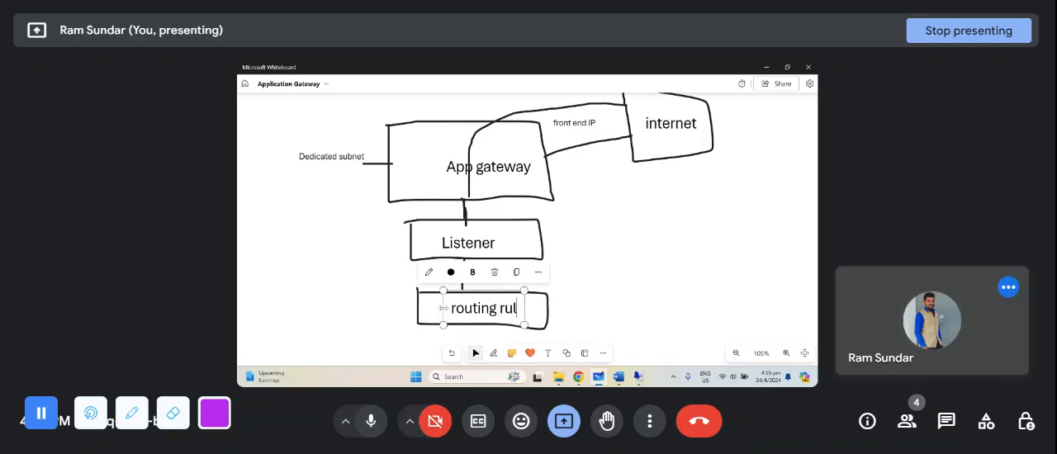
{"action": "left_click", "coordinate": [672, 314]}
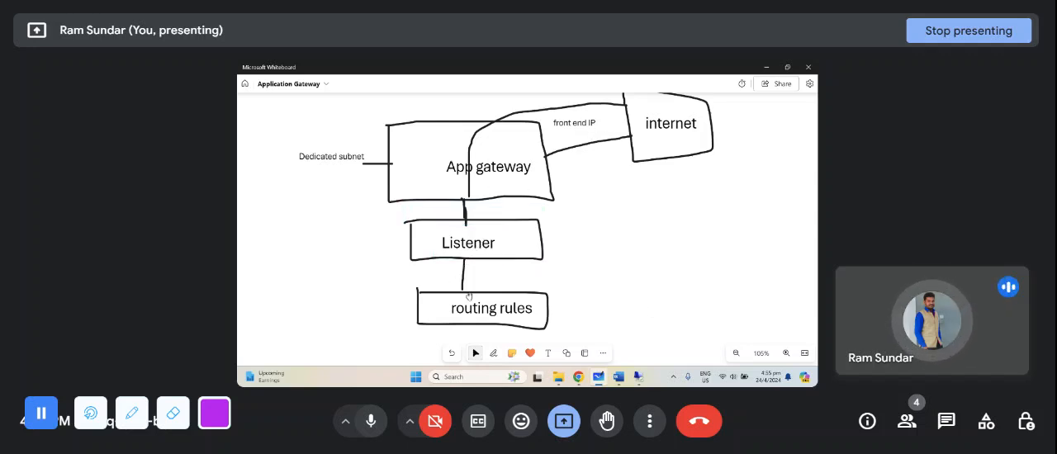
- Draw a short vertical line down from the routing rules box and a wide rectangle beneath it with the black pen
{"action": "left_click", "coordinate": [493, 352]}
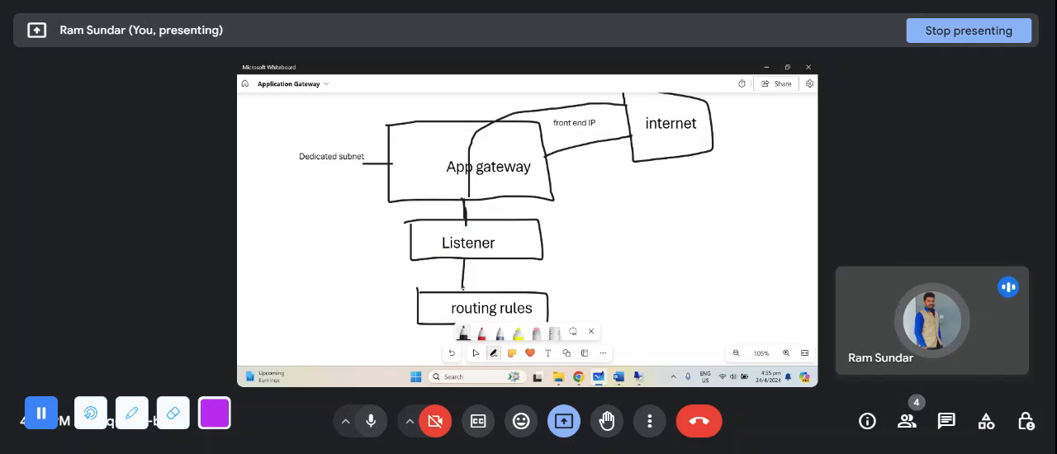
{"action": "left_click", "coordinate": [592, 331]}
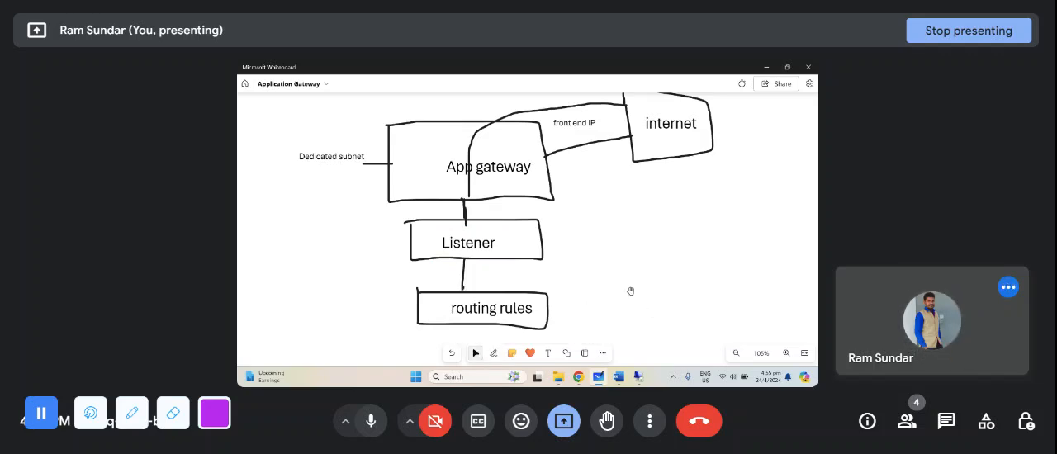
{"action": "left_click_drag", "start_coordinate": [630, 292], "coordinate": [629, 283]}
{"action": "scroll", "coordinate": [606, 244], "scroll_direction": "down", "scroll_amount": 1}
{"action": "scroll", "coordinate": [605, 245], "scroll_direction": "down", "scroll_amount": 1}
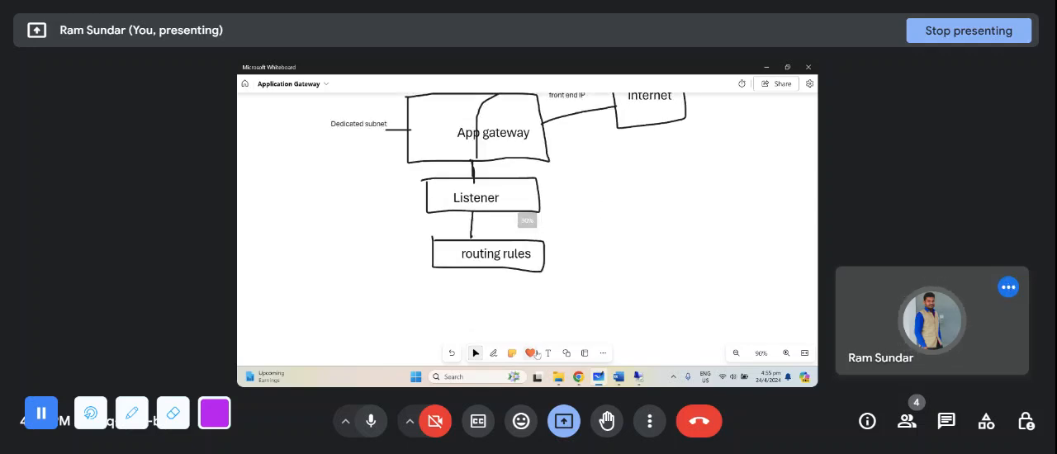
{"action": "left_click", "coordinate": [494, 353]}
{"action": "left_click_drag", "start_coordinate": [474, 265], "coordinate": [475, 278]}
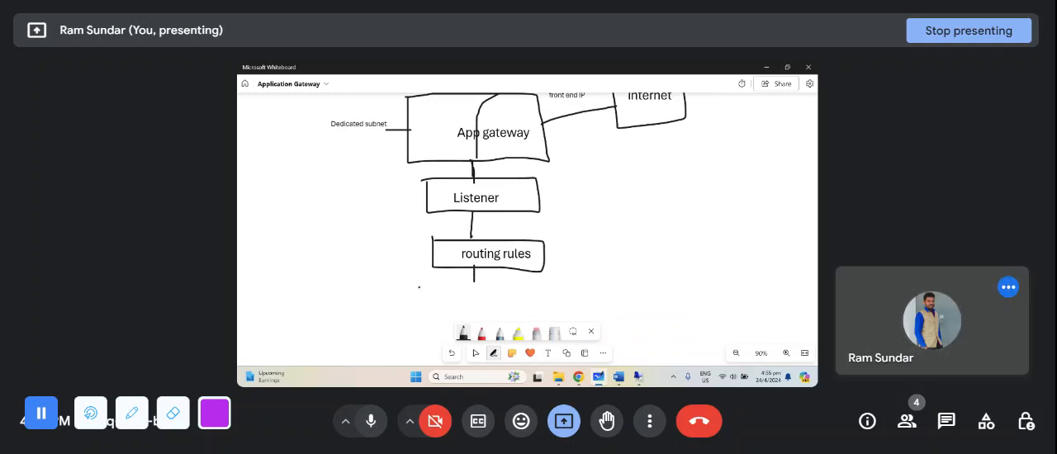
{"action": "mouse_move", "coordinate": [421, 310]}
{"action": "left_mouse_down"}
{"action": "mouse_move", "coordinate": [557, 317]}
{"action": "mouse_move", "coordinate": [558, 288]}
{"action": "mouse_move", "coordinate": [460, 287]}
{"action": "left_mouse_up"}
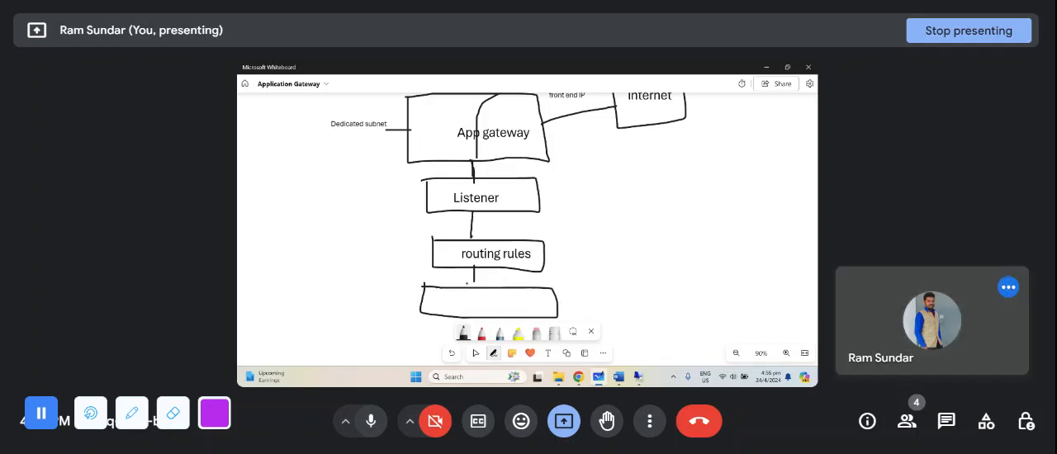
- Label the rectangle directly below the routing rules box with the text "backend setting"
{"action": "left_click", "coordinate": [548, 352]}
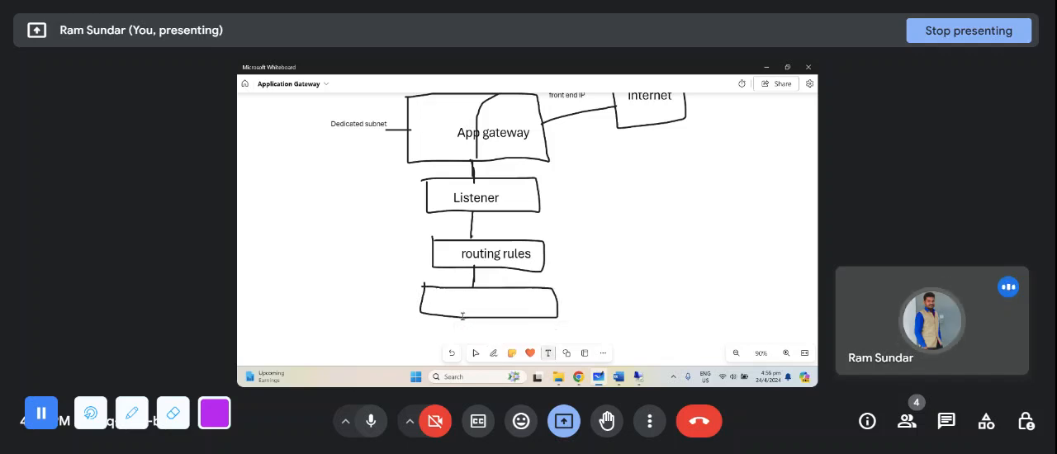
{"action": "left_click", "coordinate": [443, 304]}
{"action": "type", "text": "back"}
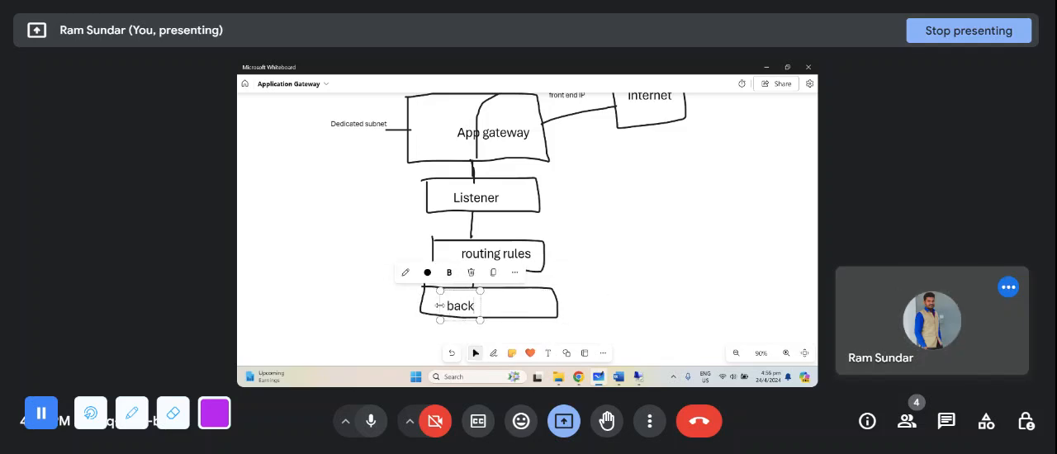
{"action": "type", "text": "end setting"}
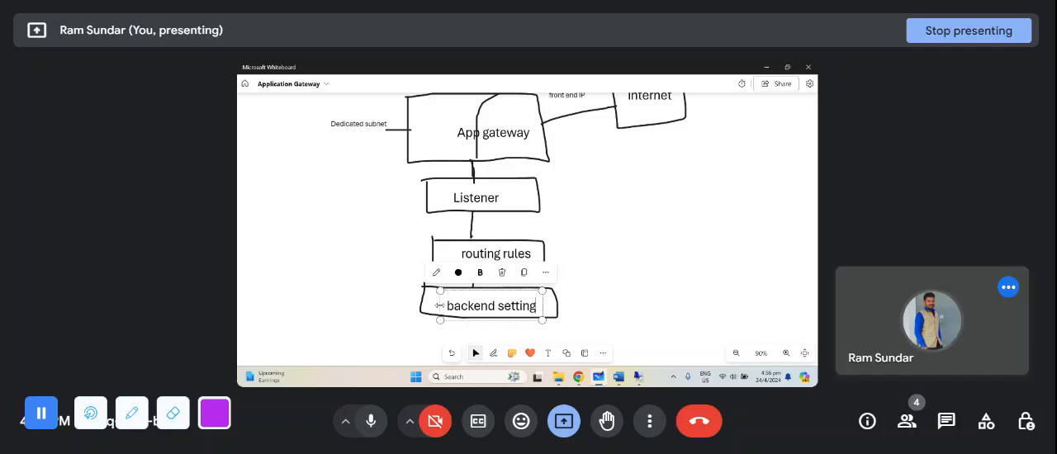
{"action": "left_click", "coordinate": [575, 304]}
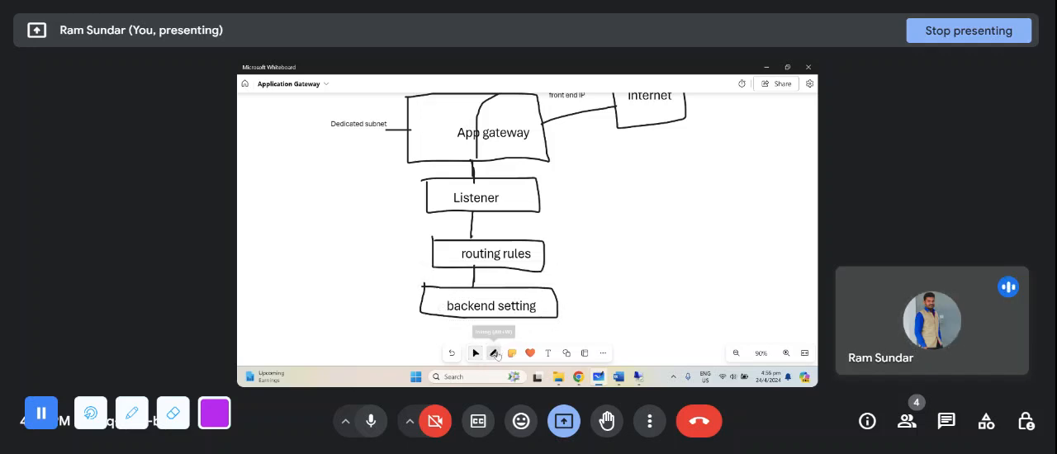
- Draw a short horizontal line from the right side of the backend setting box and a new rectangle at its end
{"action": "left_click", "coordinate": [495, 353]}
{"action": "mouse_move", "coordinate": [558, 303]}
{"action": "left_mouse_down"}
{"action": "mouse_move", "coordinate": [589, 302]}
{"action": "mouse_move", "coordinate": [589, 314]}
{"action": "mouse_move", "coordinate": [658, 312]}
{"action": "left_mouse_up"}
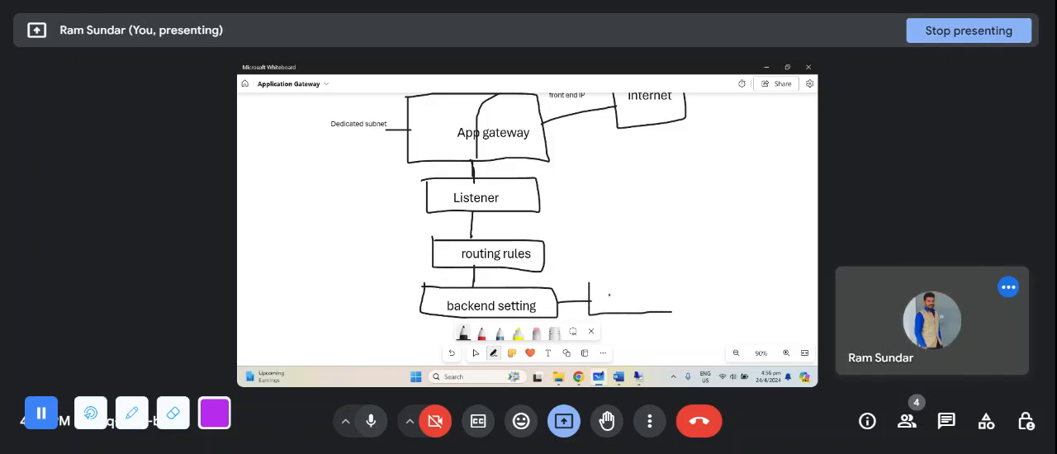
{"action": "left_click_drag", "start_coordinate": [583, 282], "coordinate": [662, 279]}
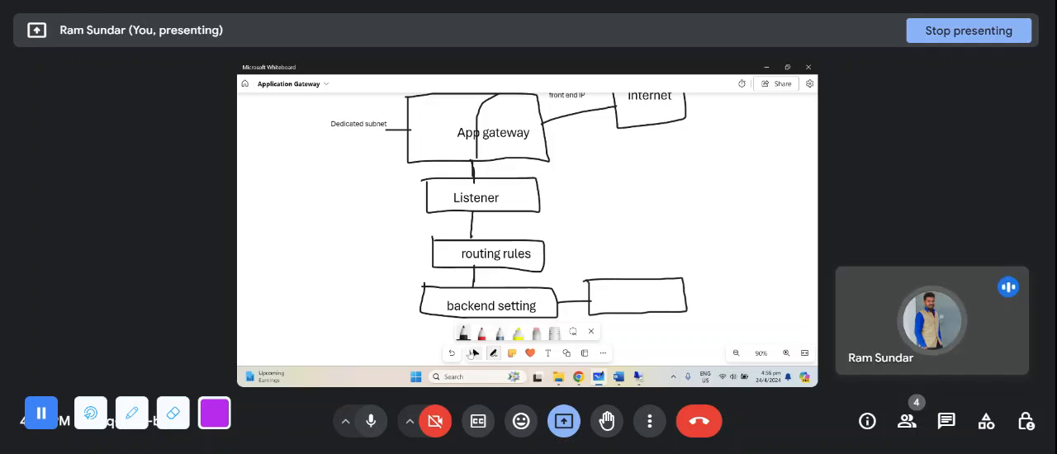
- Change the label of the box below routing rules to "backend target"
{"action": "left_click", "coordinate": [474, 353]}
{"action": "left_click", "coordinate": [537, 309]}
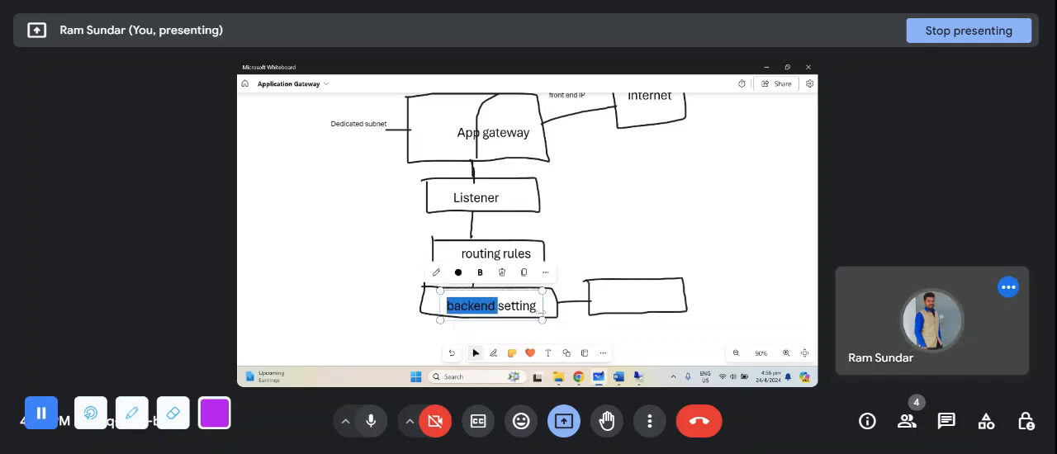
{"action": "double_click", "coordinate": [533, 307]}
{"action": "key", "text": "BackSpace"}
{"action": "type", "text": "target"}
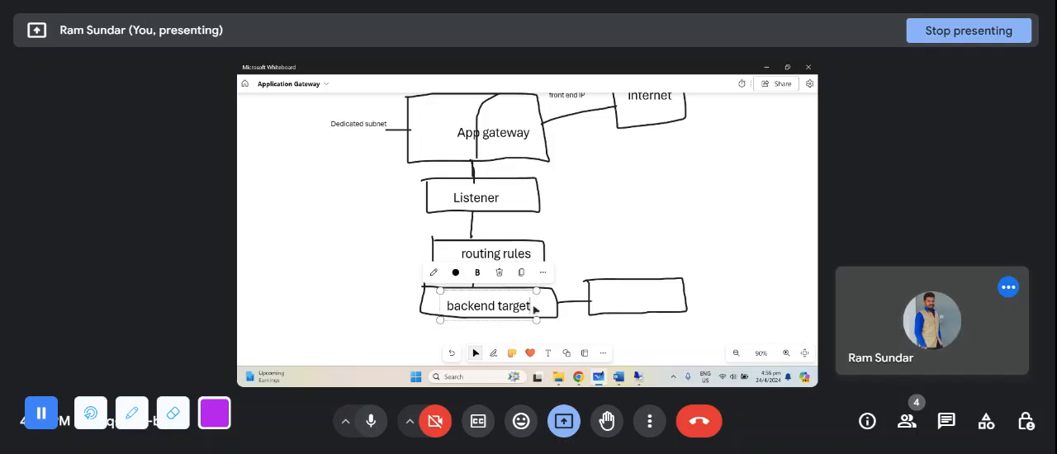
- Label the empty rectangle beside the backend target box "backend setting" and shrink the text to fit inside it
{"action": "left_click", "coordinate": [547, 352]}
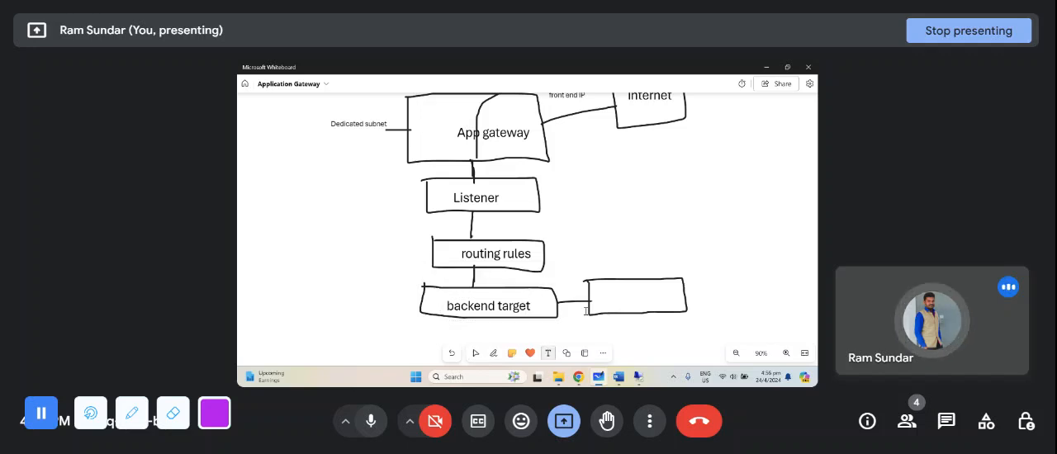
{"action": "left_click", "coordinate": [601, 299]}
{"action": "type", "text": "backen"}
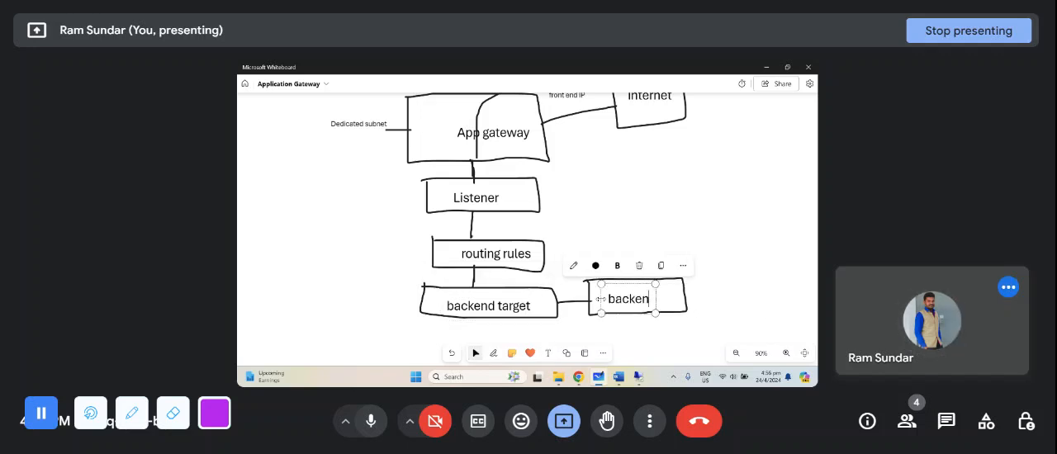
{"action": "type", "text": "d setting"}
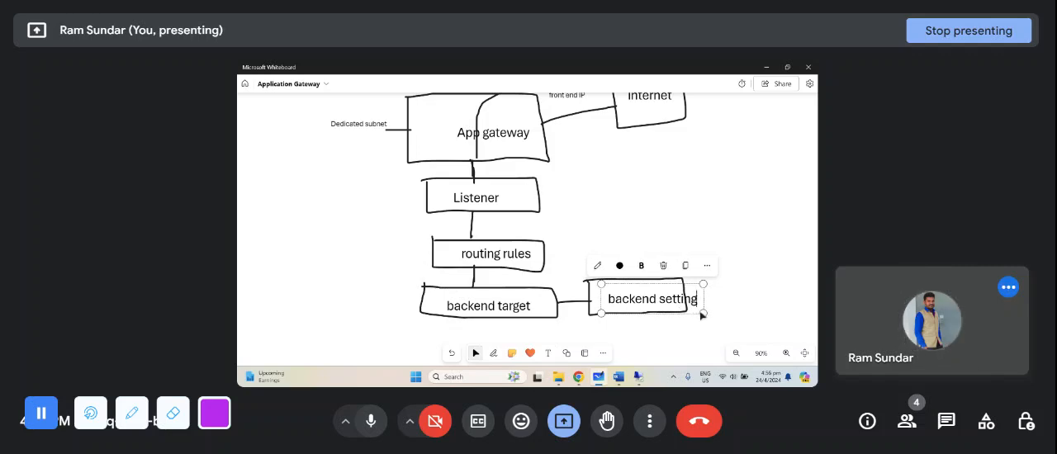
{"action": "left_click_drag", "start_coordinate": [701, 314], "coordinate": [675, 306]}
{"action": "left_click", "coordinate": [736, 274]}
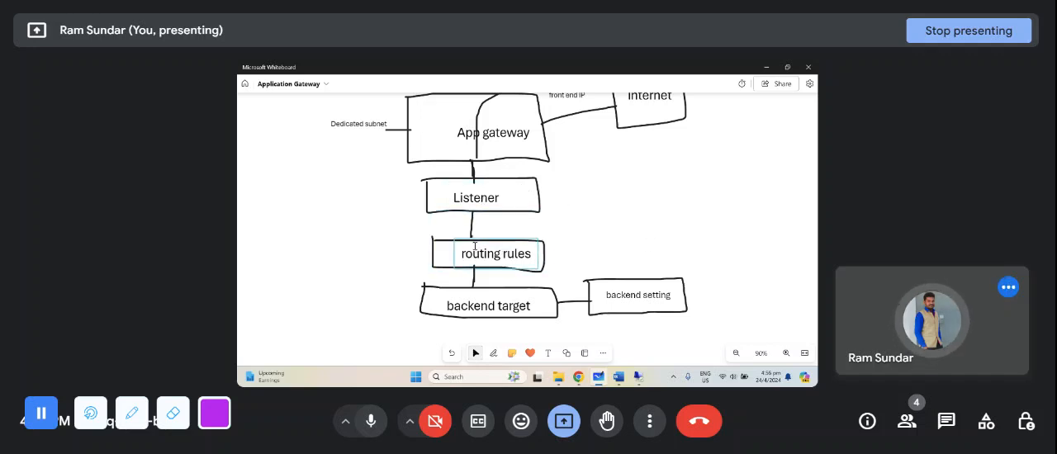
- Draw a large rectangle beneath the backend target box with the black pen
{"action": "scroll", "coordinate": [545, 231], "scroll_direction": "down", "scroll_amount": 2}
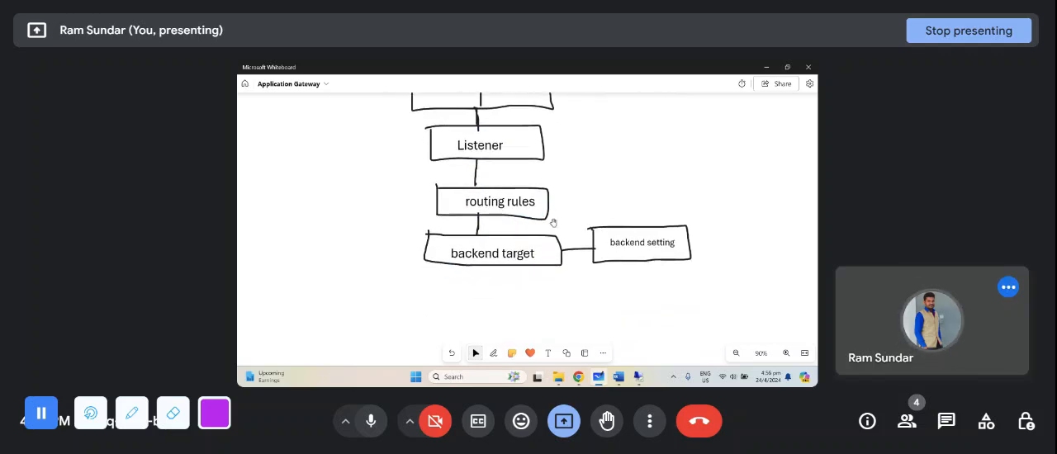
{"action": "left_click", "coordinate": [494, 353]}
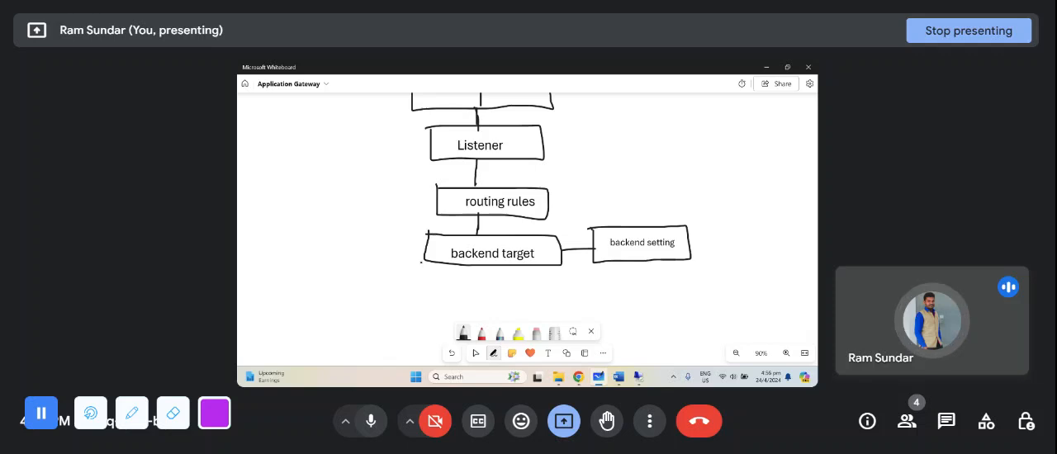
{"action": "mouse_move", "coordinate": [391, 264]}
{"action": "left_mouse_down"}
{"action": "mouse_move", "coordinate": [390, 356]}
{"action": "mouse_move", "coordinate": [634, 357]}
{"action": "mouse_move", "coordinate": [484, 269]}
{"action": "mouse_move", "coordinate": [381, 279]}
{"action": "left_mouse_up"}
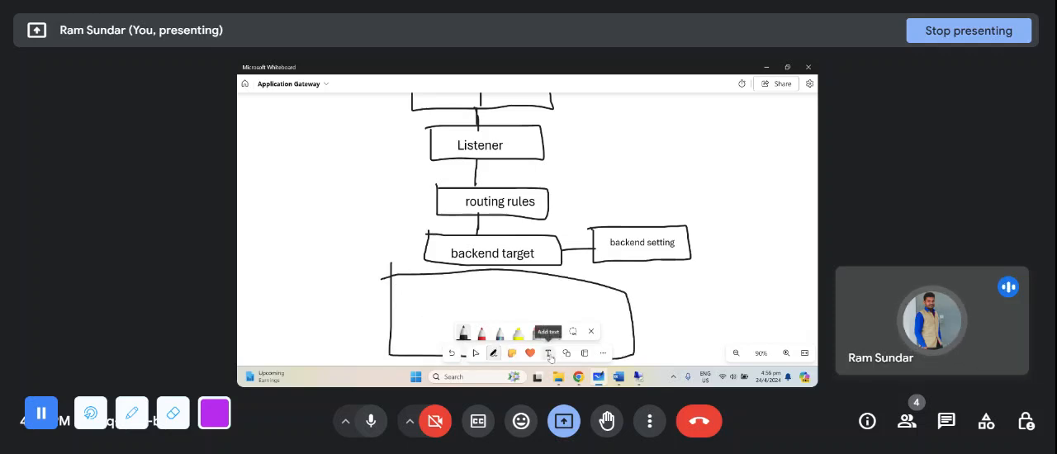
- Draw two small boxes side by side inside the large bottom rectangle and connect each to the backend setting box with a line
{"action": "scroll", "coordinate": [385, 281], "scroll_direction": "down", "scroll_amount": 1}
{"action": "scroll", "coordinate": [385, 280], "scroll_direction": "down", "scroll_amount": 5}
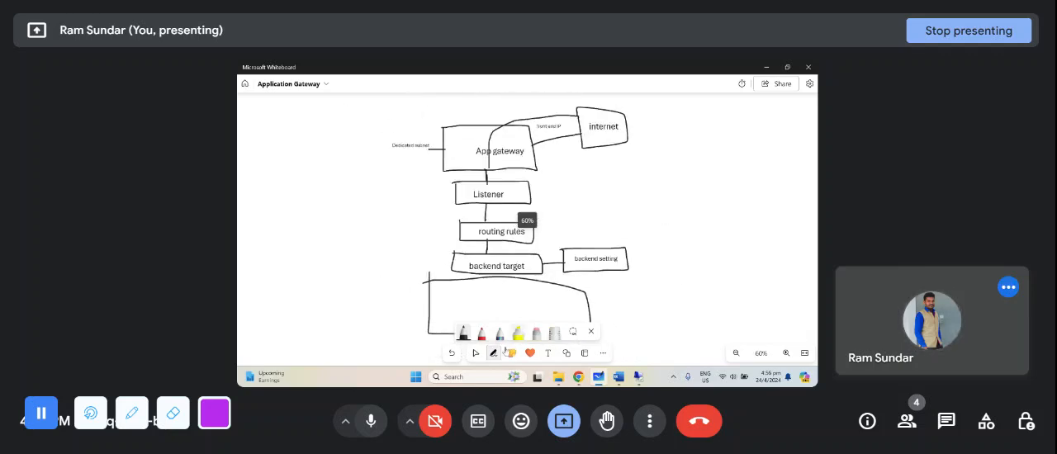
{"action": "left_click_drag", "start_coordinate": [450, 298], "coordinate": [451, 326]}
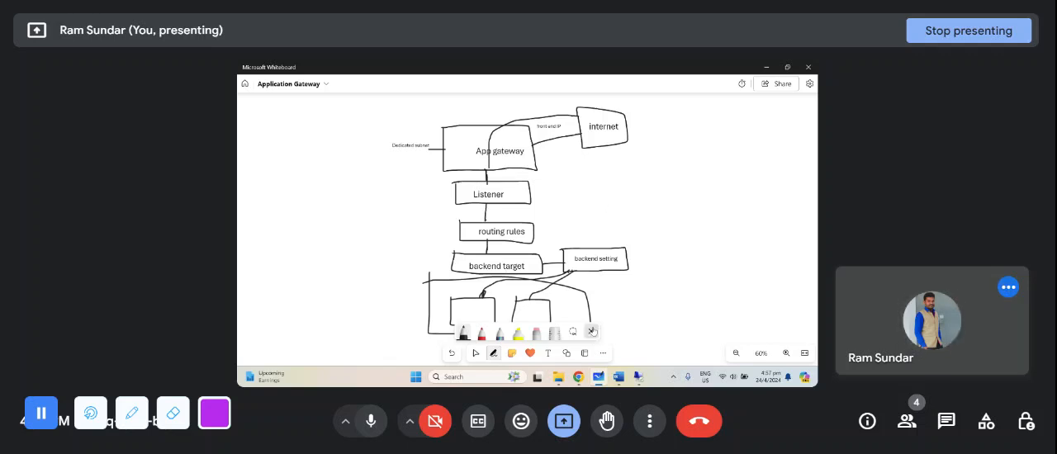
{"action": "left_click", "coordinate": [591, 331]}
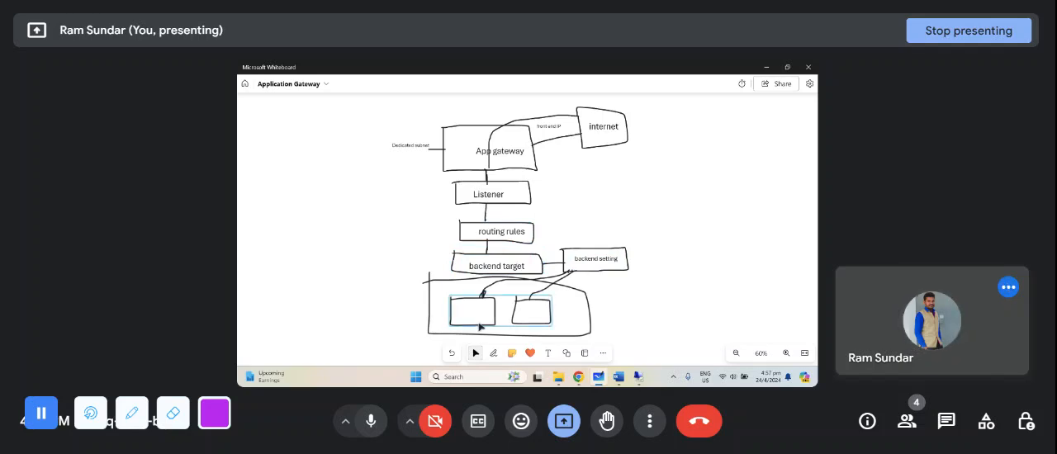
- Label the two small boxes inside the large bottom rectangle "VM1" and "Vm2"
{"action": "left_click", "coordinate": [548, 357]}
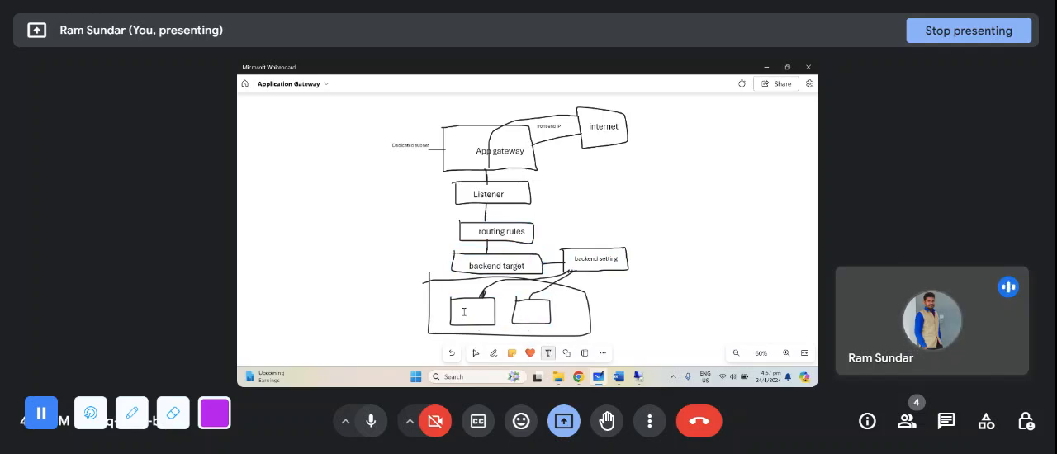
{"action": "left_click", "coordinate": [464, 312]}
{"action": "type", "text": "VM1"}
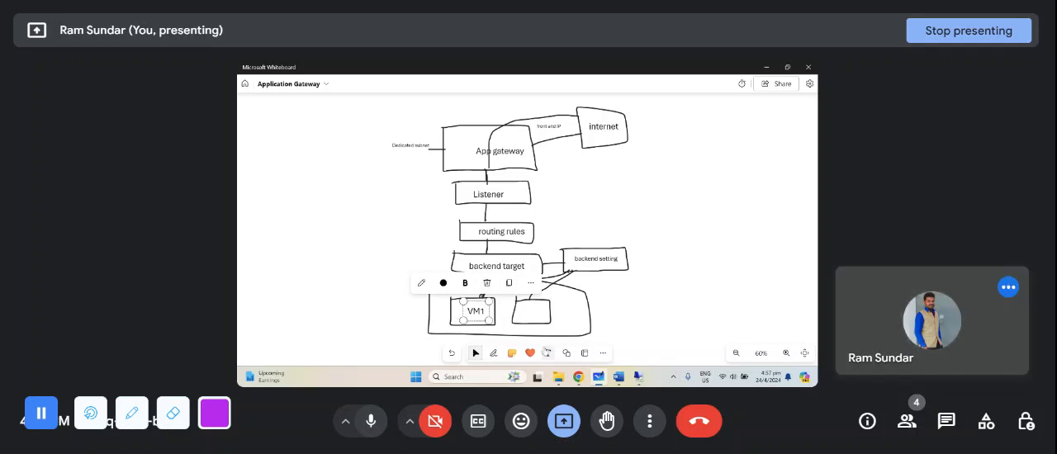
{"action": "left_click", "coordinate": [547, 352]}
{"action": "left_click", "coordinate": [521, 312]}
{"action": "type", "text": "Vm2"}
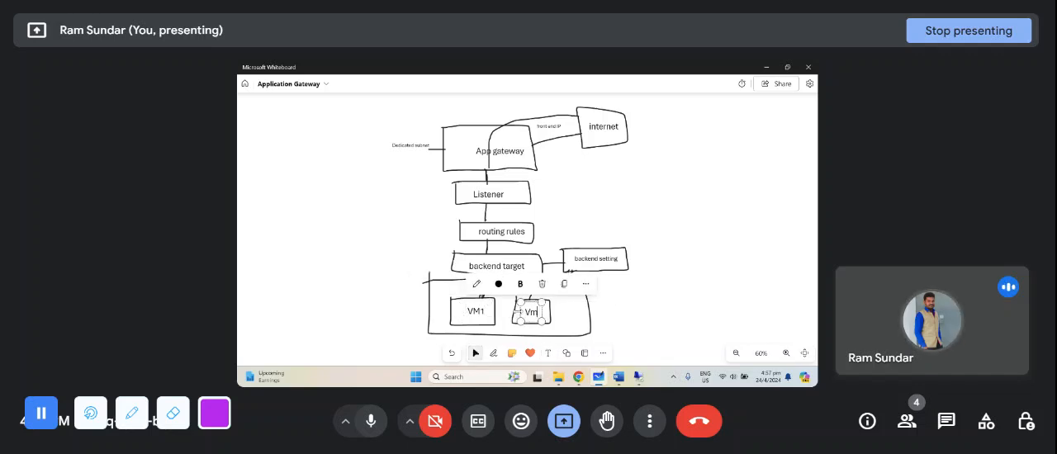
{"action": "left_click", "coordinate": [717, 334]}
{"action": "scroll", "coordinate": [675, 254], "scroll_direction": "down", "scroll_amount": 2}
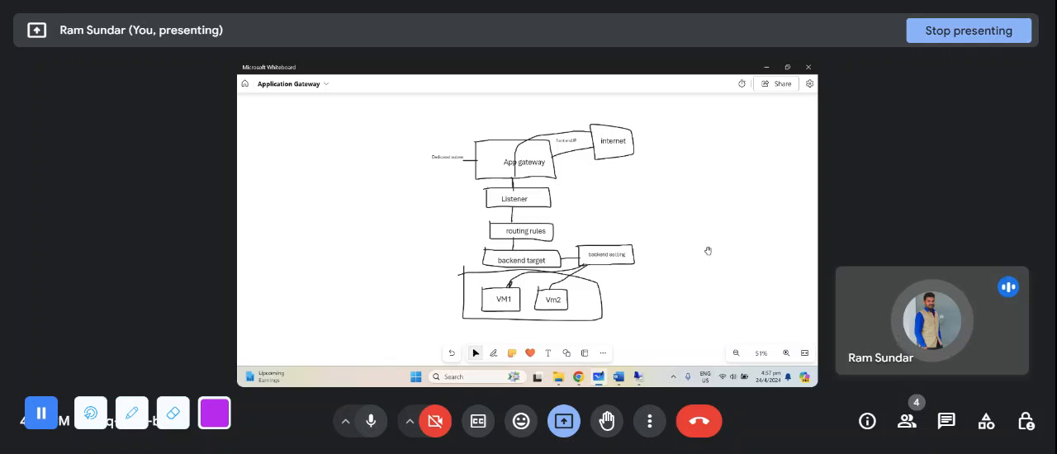
{"action": "scroll", "coordinate": [678, 207], "scroll_direction": "up", "scroll_amount": 2}
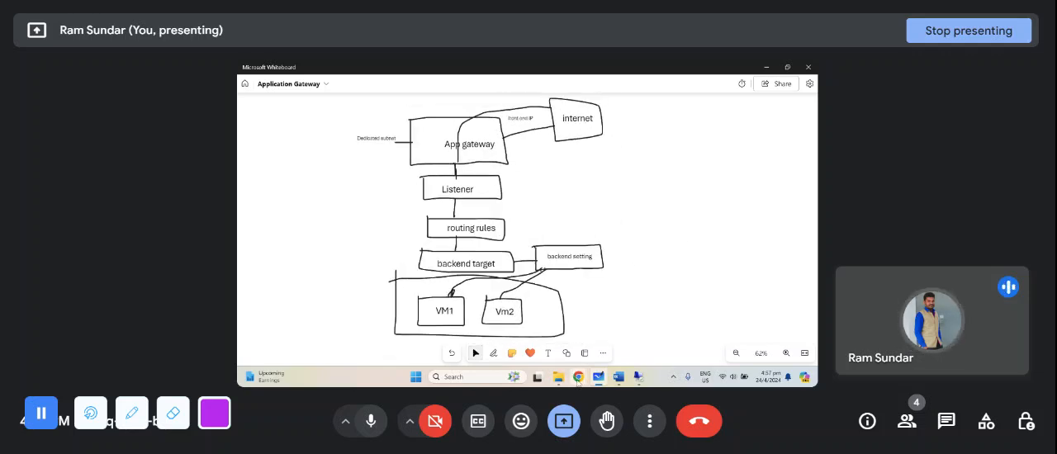
- Switch to the Azure portal in Chrome and find and open the Application gateways service
{"action": "mouse_move", "coordinate": [576, 370]}
{"action": "mouse_move", "coordinate": [545, 342]}
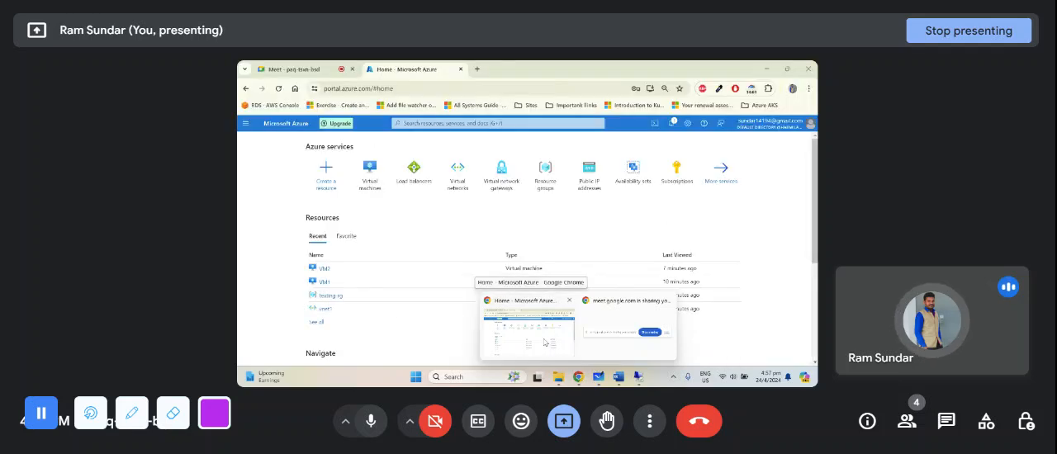
{"action": "left_click", "coordinate": [545, 342]}
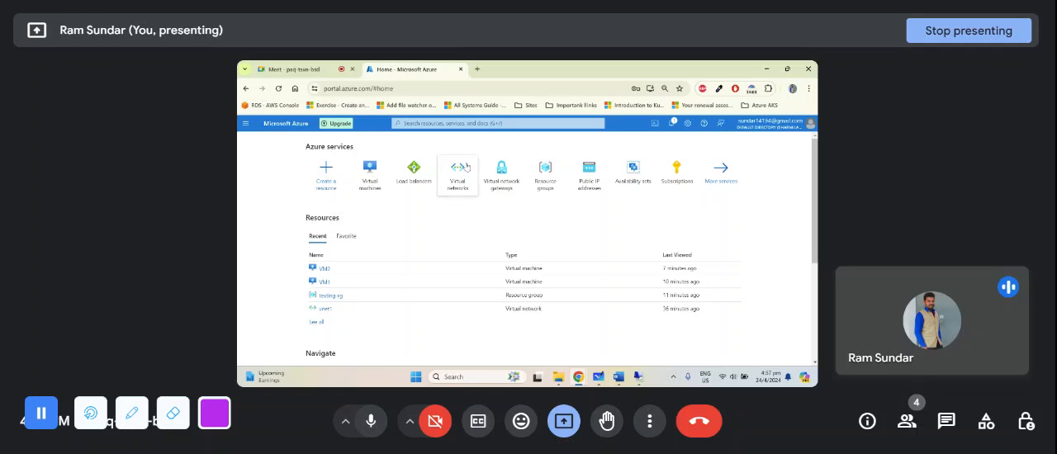
{"action": "left_click", "coordinate": [478, 123]}
{"action": "type", "text": "Applicat"}
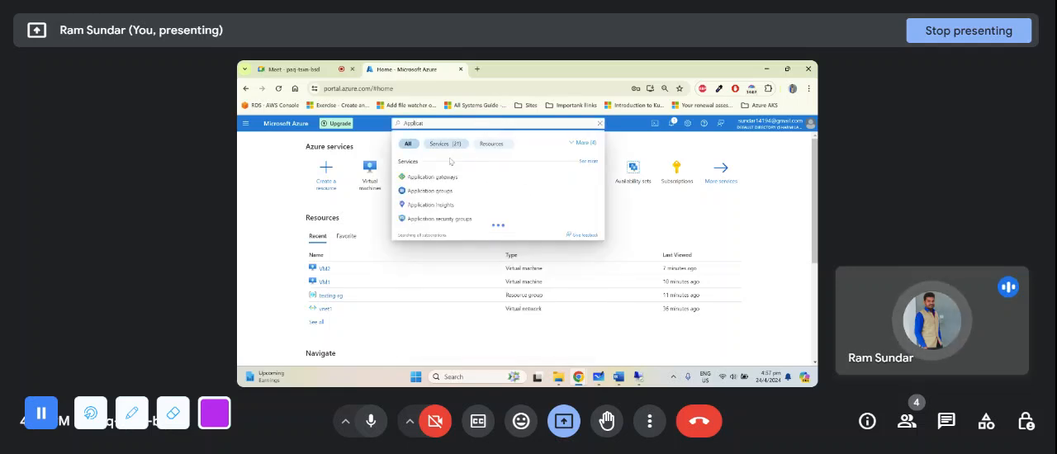
{"action": "left_click", "coordinate": [436, 178]}
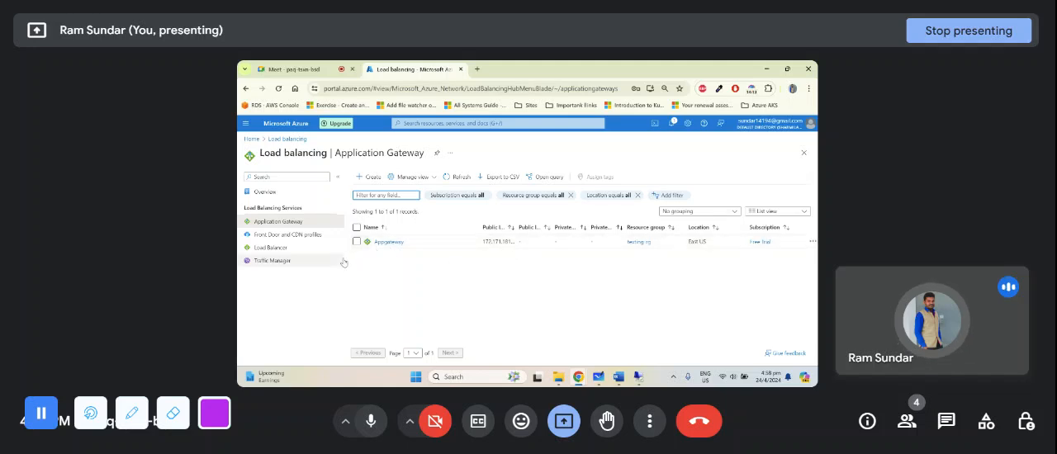
- Start creating a new application gateway and assign it to the existing testing-rg resource group
{"action": "left_click", "coordinate": [369, 178]}
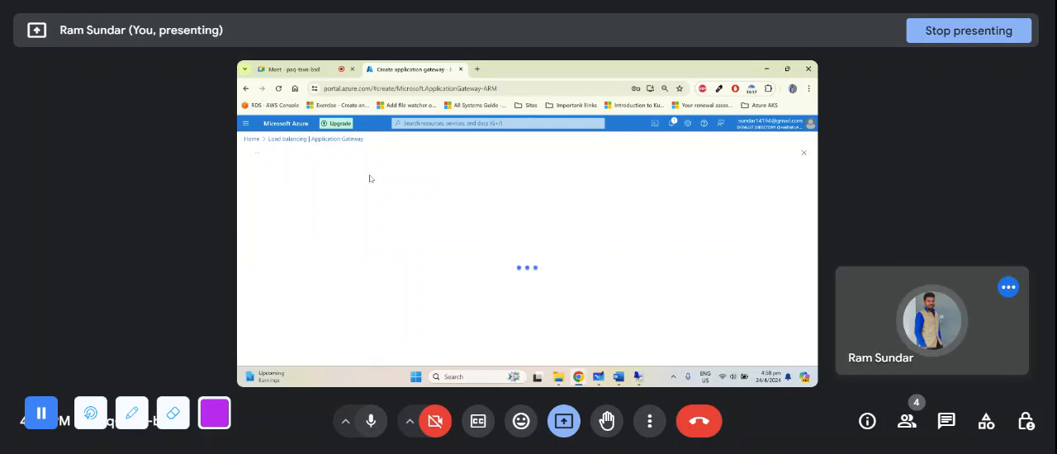
{"action": "scroll", "coordinate": [312, 196], "scroll_direction": "down", "scroll_amount": 3}
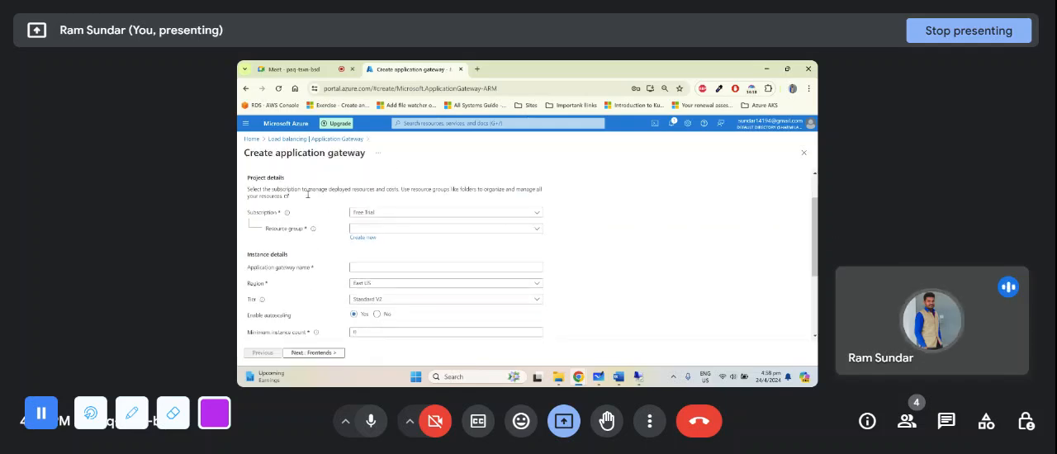
{"action": "scroll", "coordinate": [312, 196], "scroll_direction": "up", "scroll_amount": 3}
{"action": "left_click", "coordinate": [418, 274]}
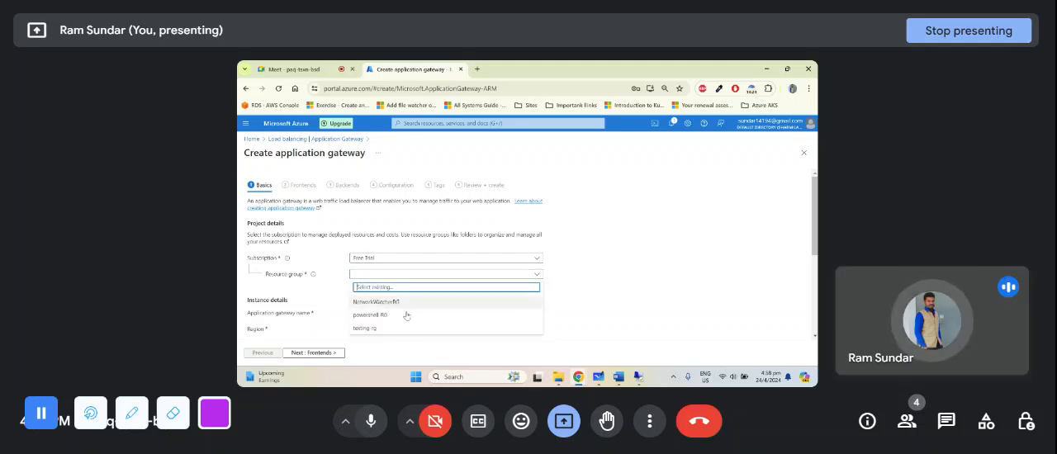
{"action": "left_click", "coordinate": [391, 329]}
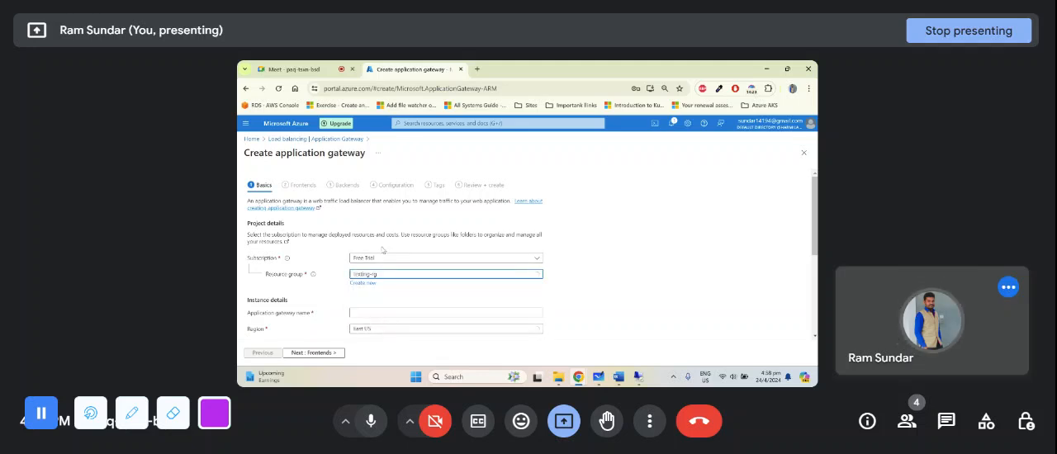
- Name the application gateway "Appgateway1" in the instance details
{"action": "scroll", "coordinate": [386, 264], "scroll_direction": "down", "scroll_amount": 2}
{"action": "left_click", "coordinate": [391, 222]}
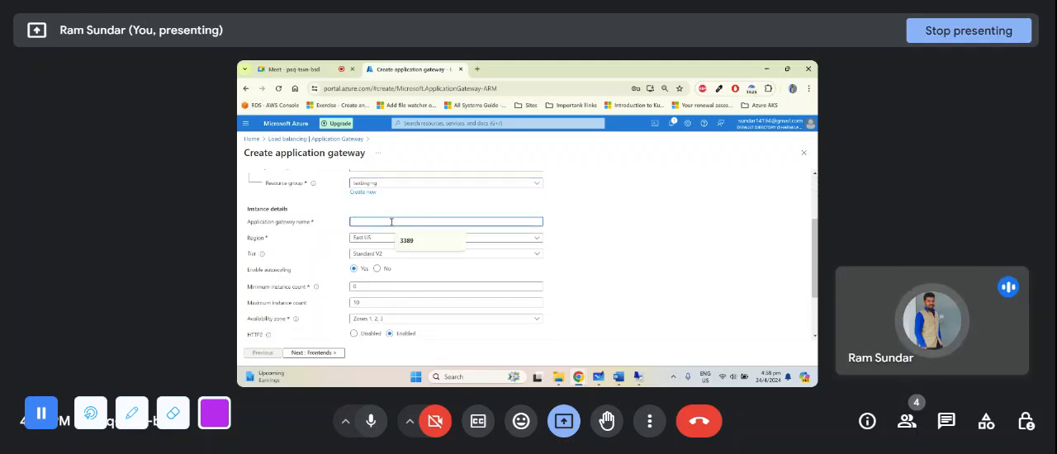
{"action": "type", "text": "Appgateway"}
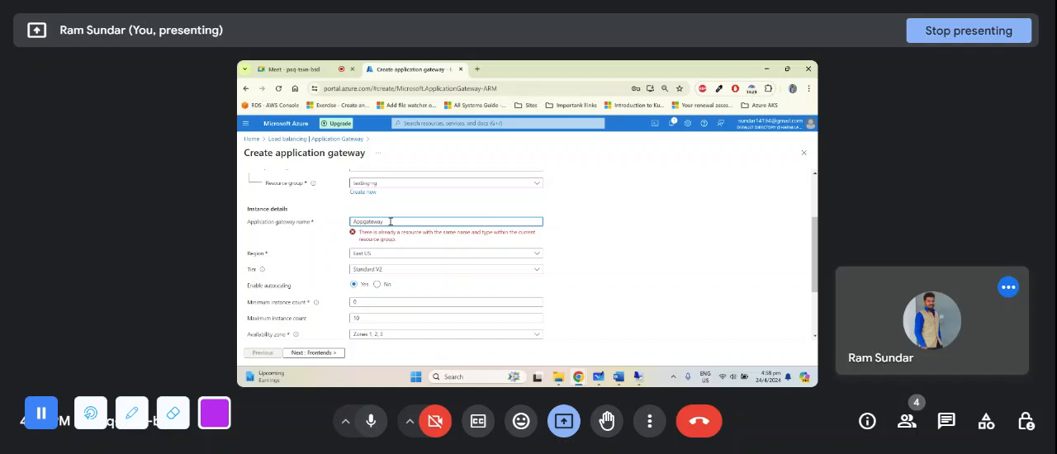
{"action": "type", "text": "1"}
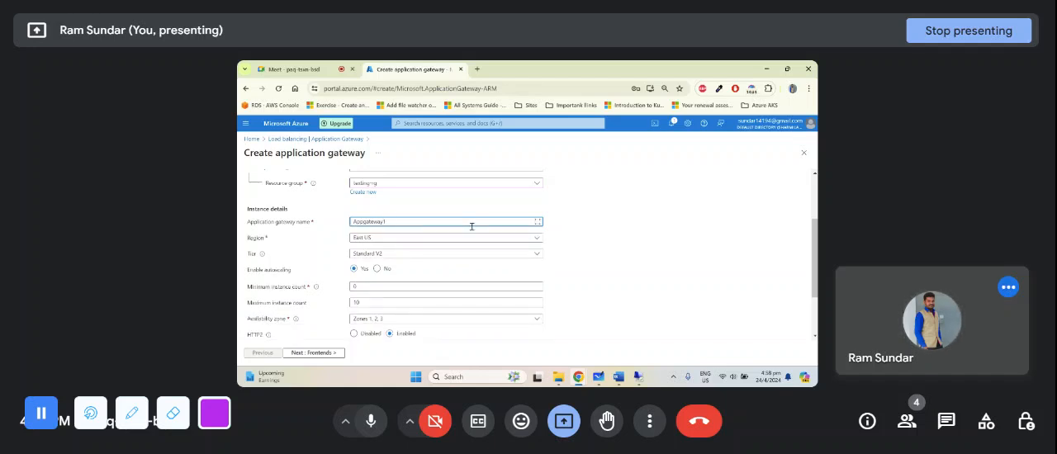
- Switch the gateway tier to WAF V2 and return it to Standard V2
{"action": "scroll", "coordinate": [360, 215], "scroll_direction": "down", "scroll_amount": 1}
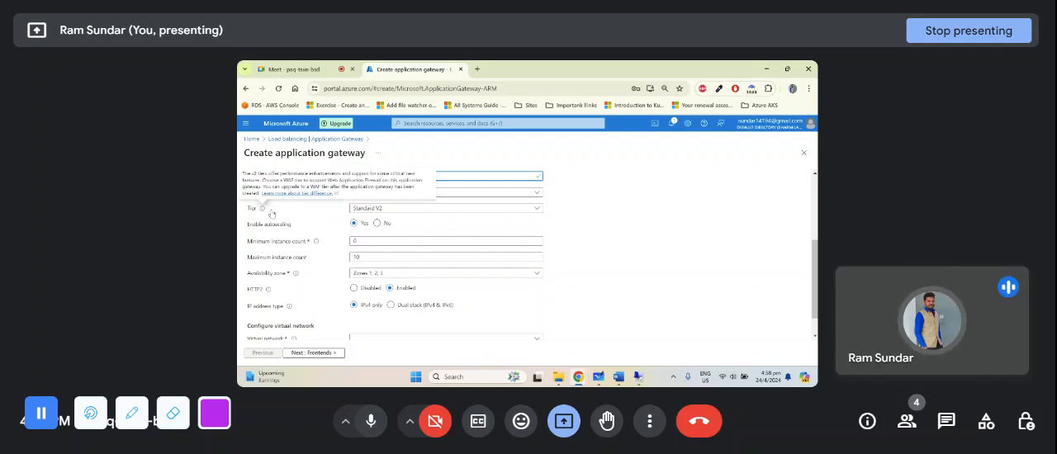
{"action": "left_click", "coordinate": [406, 210]}
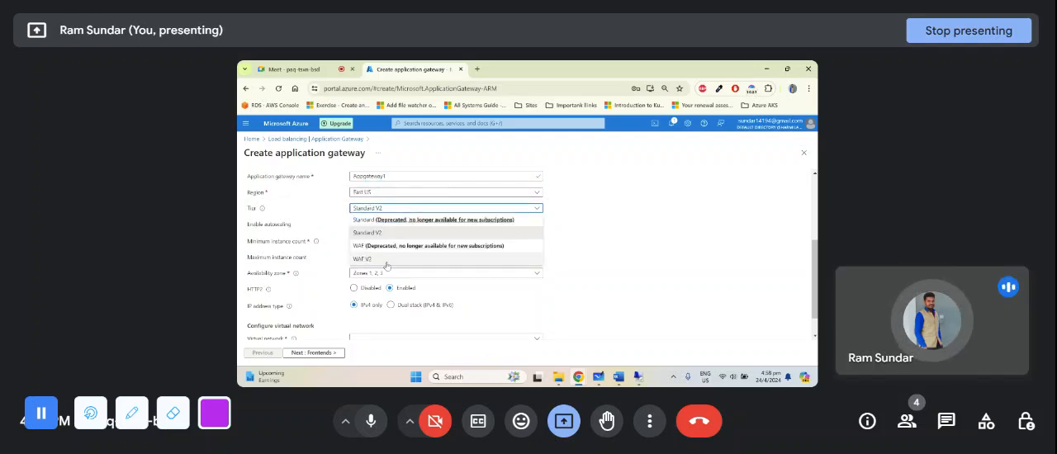
{"action": "left_click", "coordinate": [387, 263]}
{"action": "left_click", "coordinate": [412, 209]}
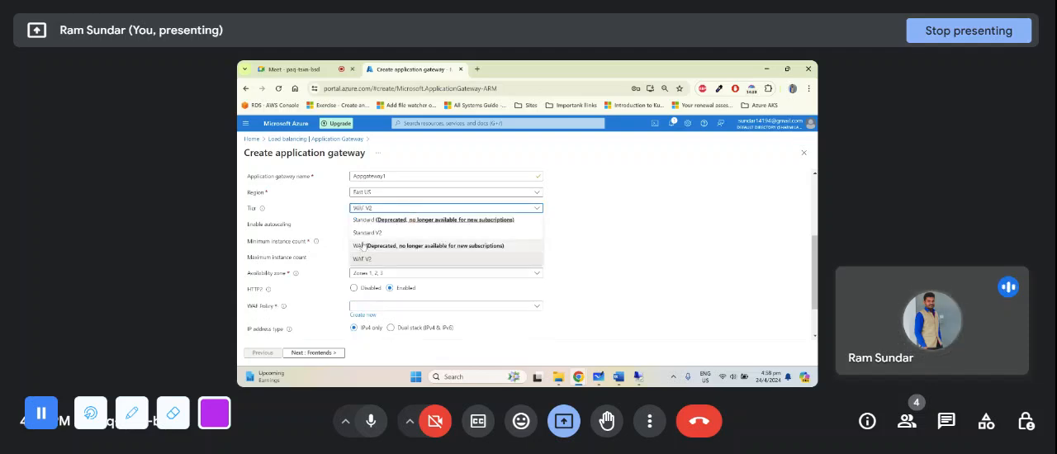
{"action": "left_click", "coordinate": [379, 235]}
- Consult the Gateway Tier notes in the Azure Application Gateway Word document and return to the Azure portal in Chrome
{"action": "mouse_move", "coordinate": [619, 377]}
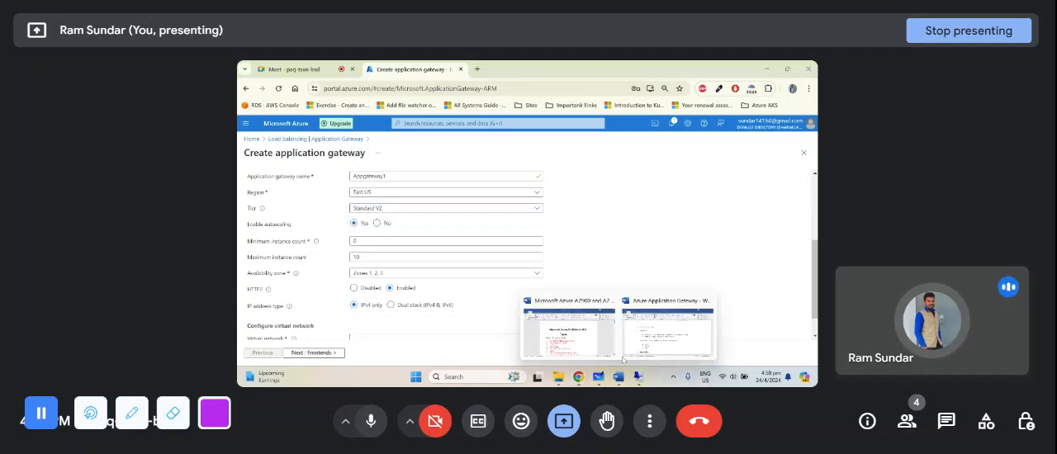
{"action": "left_click", "coordinate": [642, 337]}
{"action": "scroll", "coordinate": [503, 247], "scroll_direction": "up", "scroll_amount": 6}
{"action": "scroll", "coordinate": [484, 248], "scroll_direction": "down", "scroll_amount": 6}
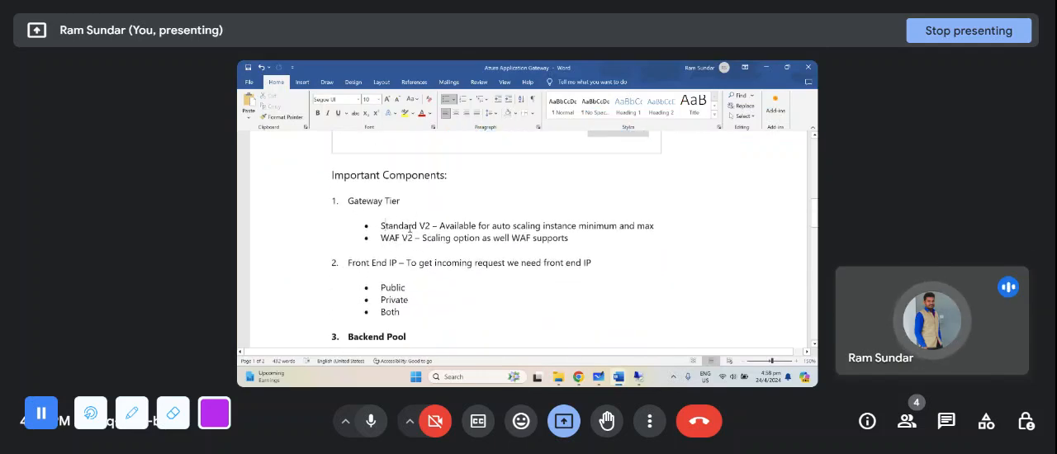
{"action": "double_click", "coordinate": [388, 227]}
{"action": "key", "text": "alt+Tab"}
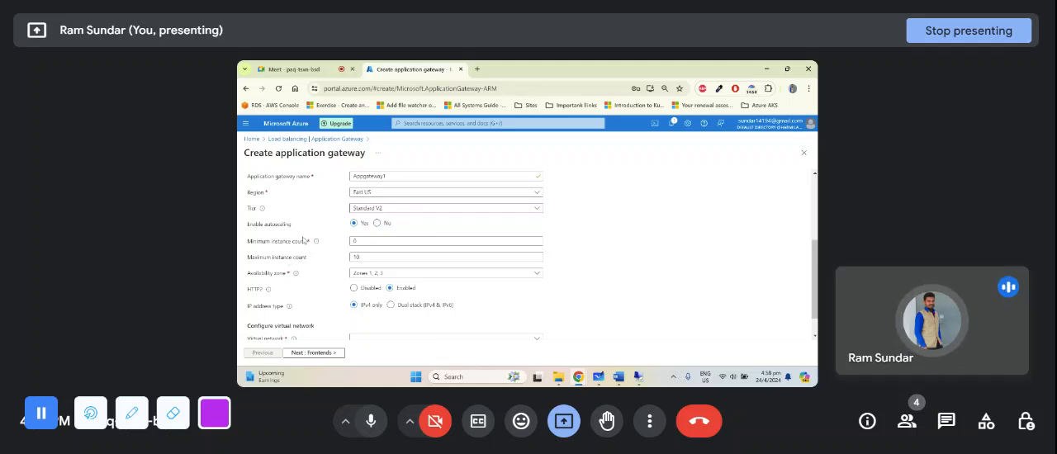
- Turn autoscaling off and on again, and set the minimum instance count to 1 and the maximum to 5
{"action": "scroll", "coordinate": [318, 234], "scroll_direction": "up", "scroll_amount": 1}
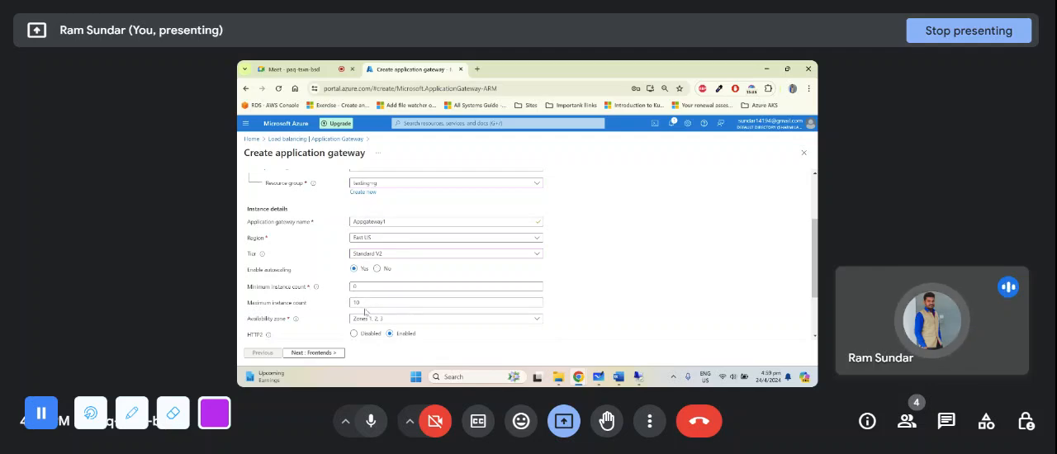
{"action": "left_click", "coordinate": [375, 270]}
{"action": "left_click", "coordinate": [353, 268]}
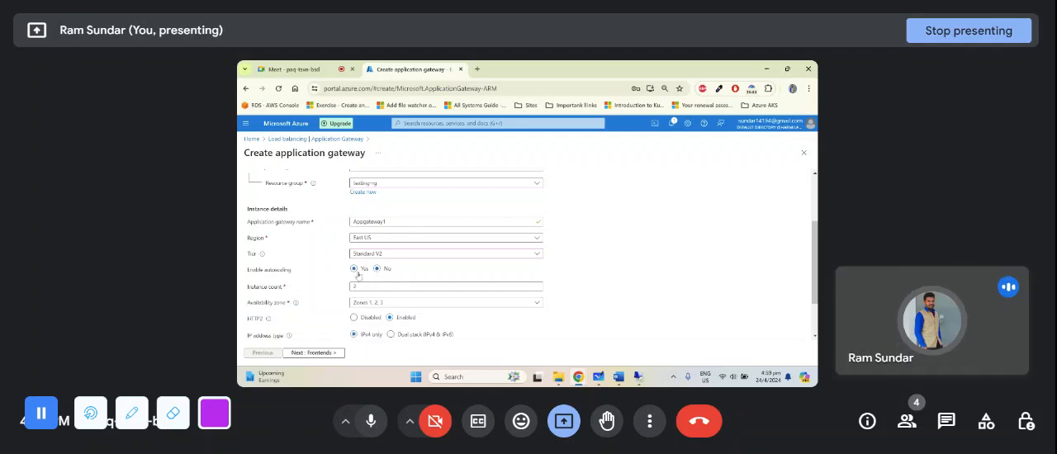
{"action": "left_click", "coordinate": [358, 285]}
{"action": "scroll", "coordinate": [358, 283], "scroll_direction": "down", "scroll_amount": 1}
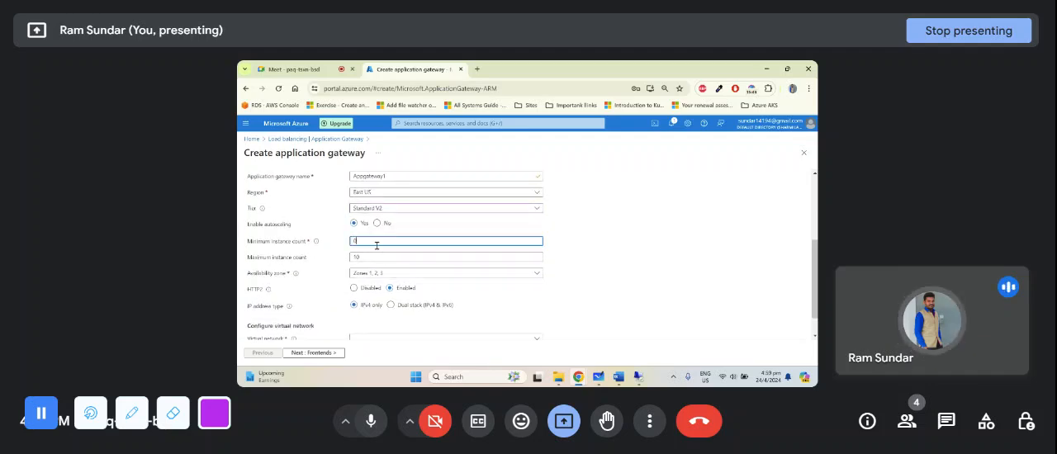
{"action": "double_click", "coordinate": [368, 257]}
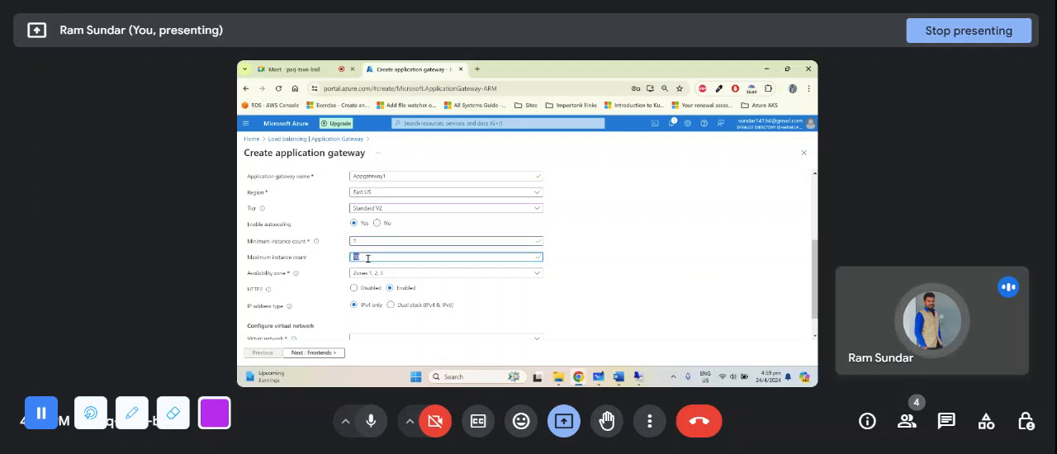
{"action": "type", "text": "3"}
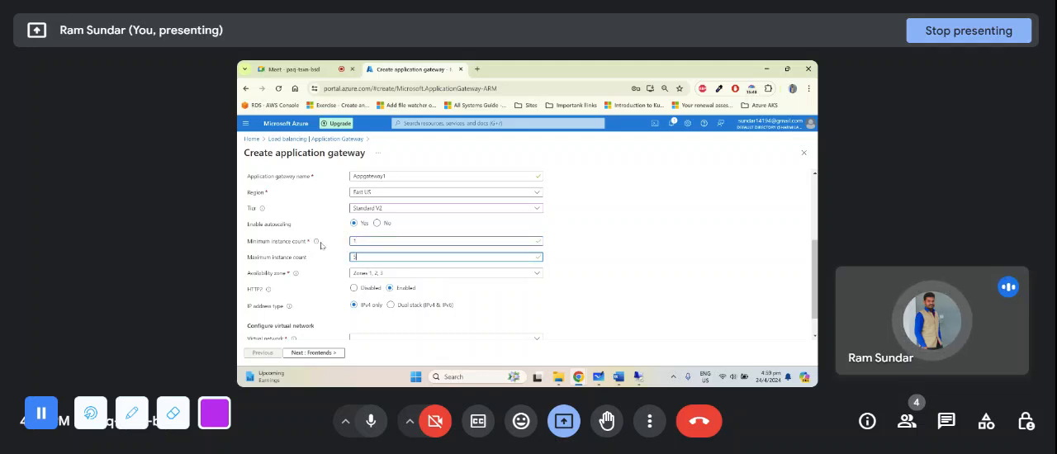
- Read the help text for the minimum instance count, highlighting its passages on reserved capacity
{"action": "mouse_move", "coordinate": [315, 243]}
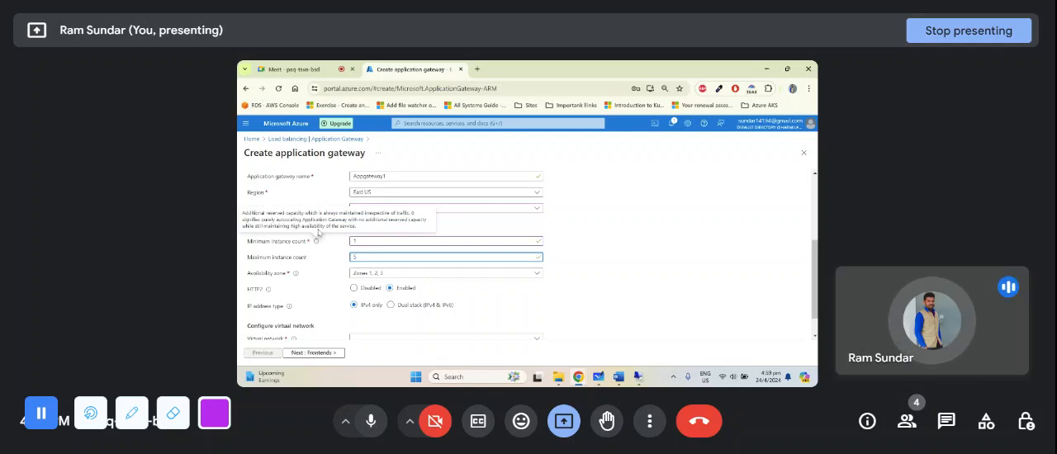
{"action": "left_click_drag", "start_coordinate": [323, 213], "coordinate": [415, 214]}
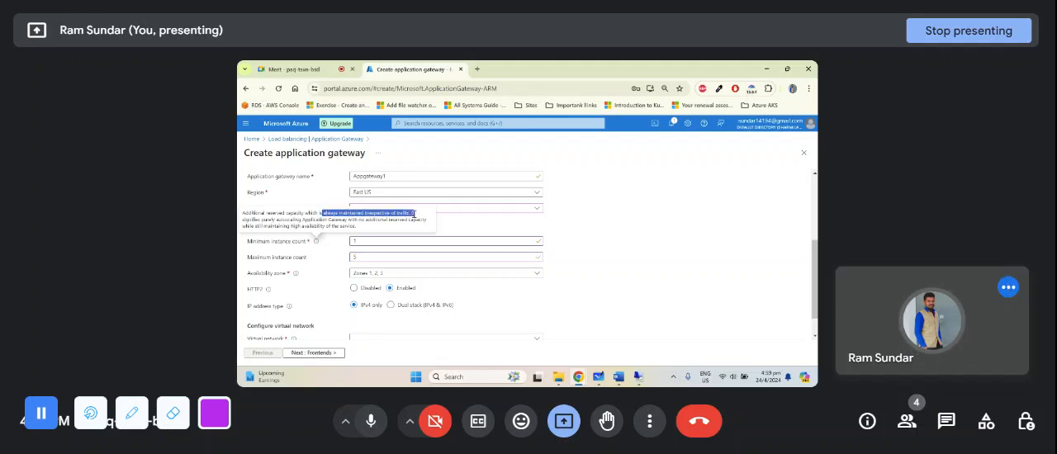
{"action": "left_click", "coordinate": [406, 219]}
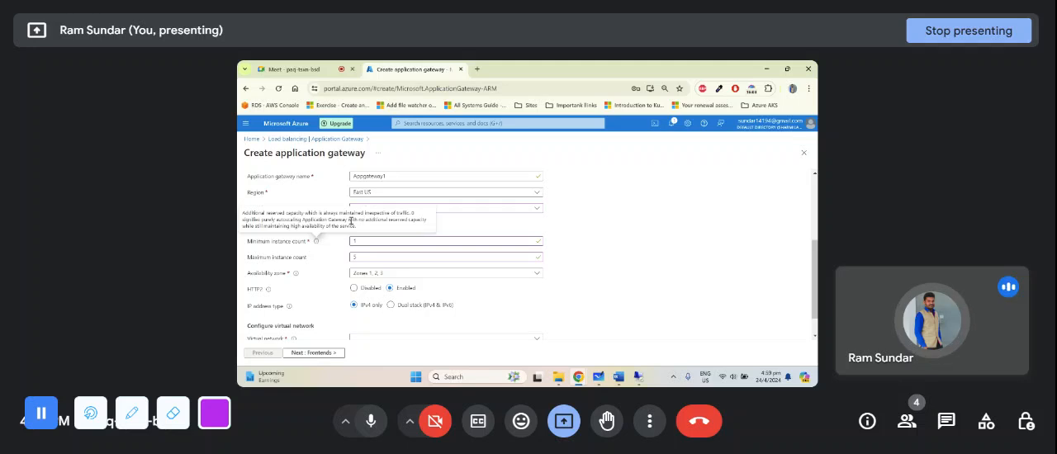
{"action": "mouse_move", "coordinate": [349, 219]}
{"action": "left_mouse_down"}
{"action": "mouse_move", "coordinate": [405, 220]}
{"action": "mouse_move", "coordinate": [361, 227]}
{"action": "left_mouse_up"}
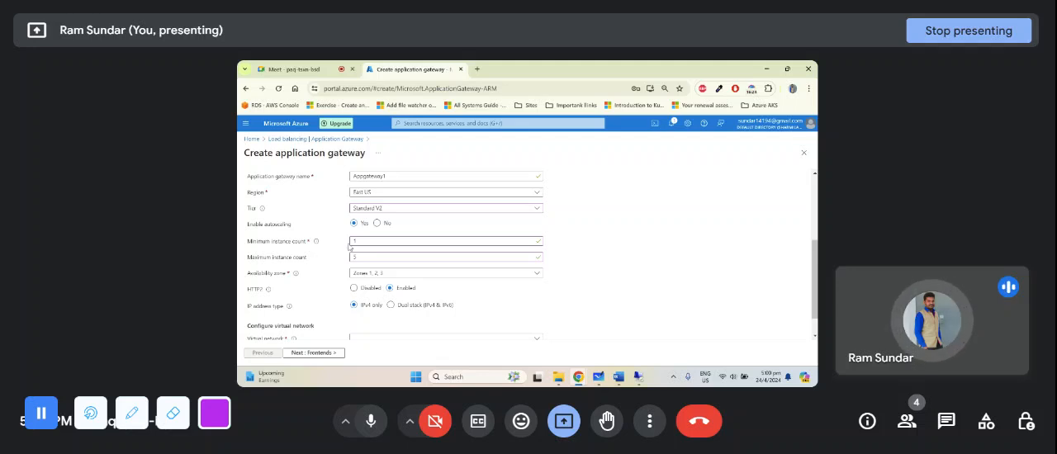
{"action": "mouse_move", "coordinate": [314, 242]}
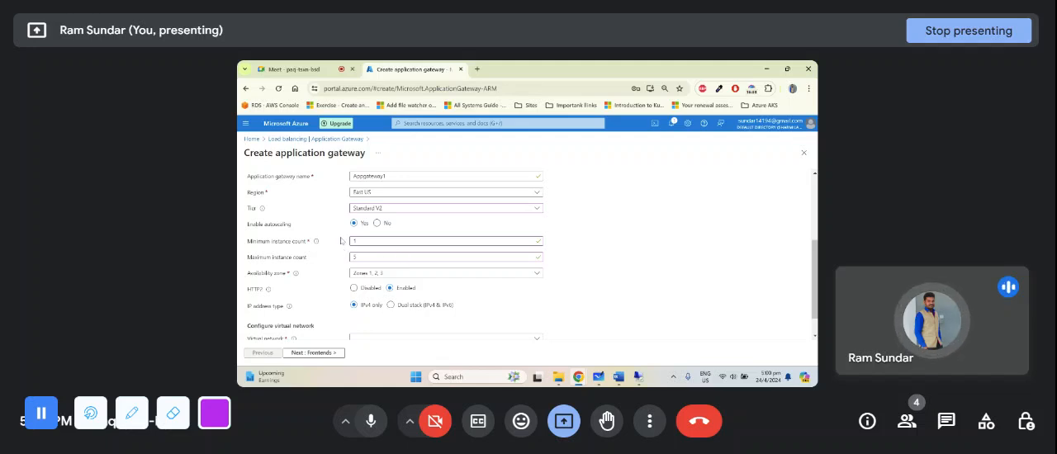
- Disable autoscaling for the gateway and set the instance count to 1
{"action": "left_click", "coordinate": [381, 227]}
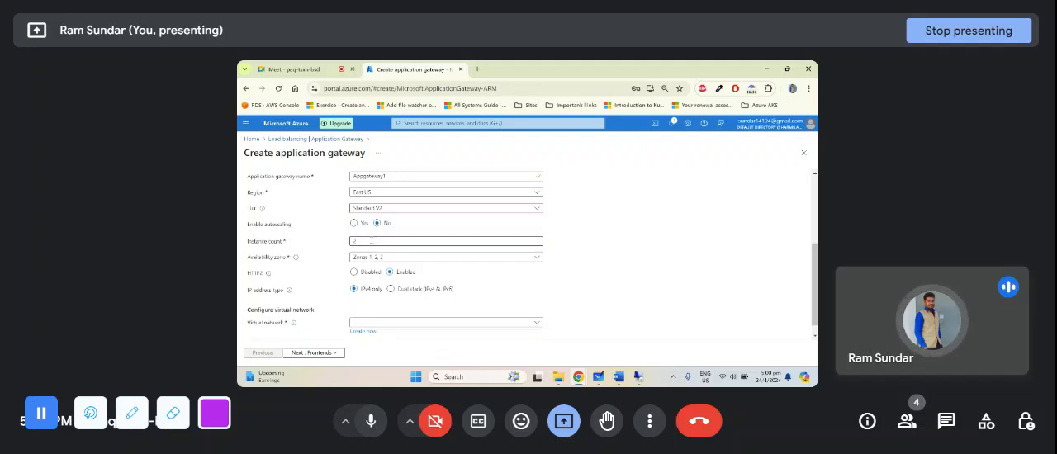
{"action": "double_click", "coordinate": [373, 239]}
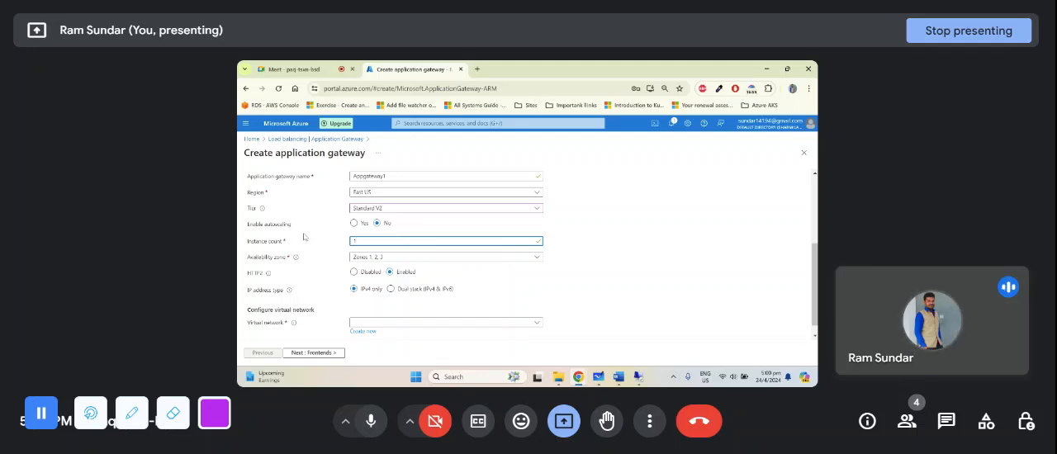
{"action": "left_click_drag", "start_coordinate": [249, 225], "coordinate": [302, 226]}
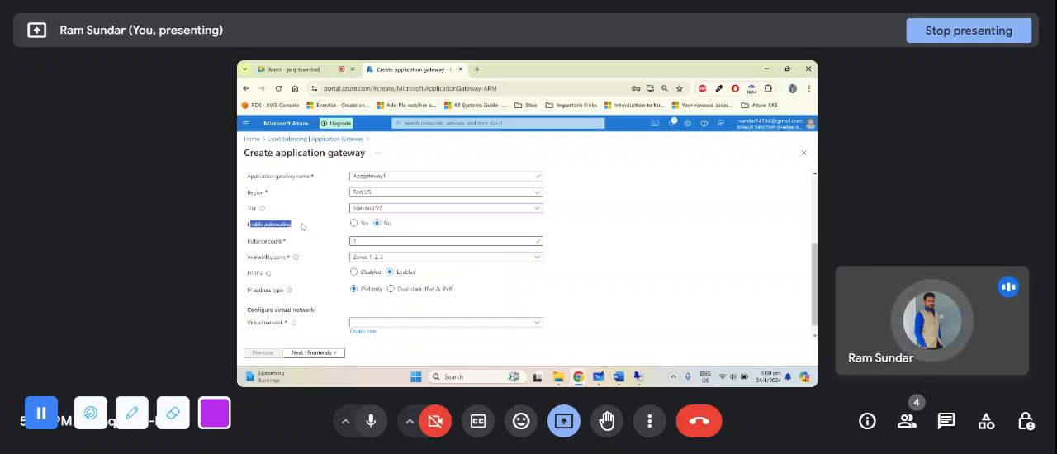
- Clear all availability zones for the gateway and select only Zone 1
{"action": "scroll", "coordinate": [369, 239], "scroll_direction": "down", "scroll_amount": 1}
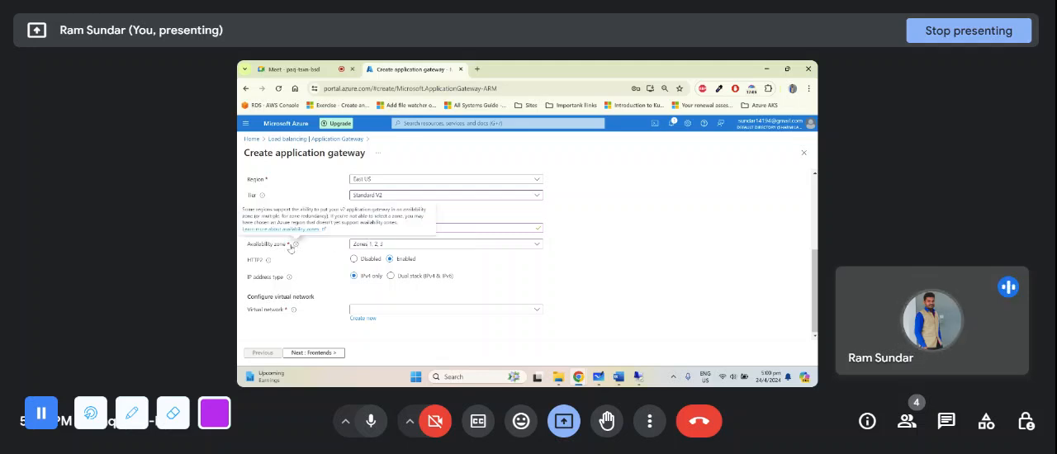
{"action": "left_click", "coordinate": [386, 247]}
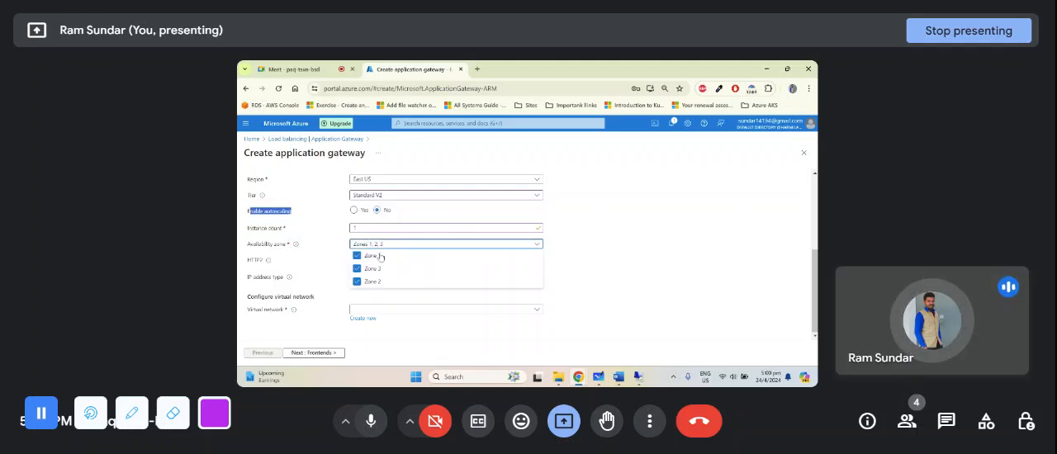
{"action": "left_click", "coordinate": [357, 281]}
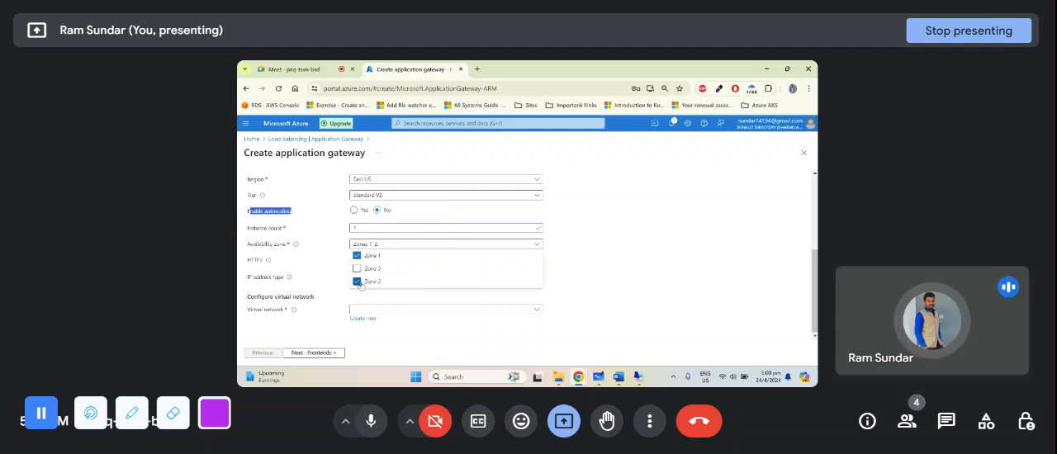
{"action": "left_click", "coordinate": [357, 268]}
{"action": "left_click", "coordinate": [357, 256]}
{"action": "left_click", "coordinate": [344, 246]}
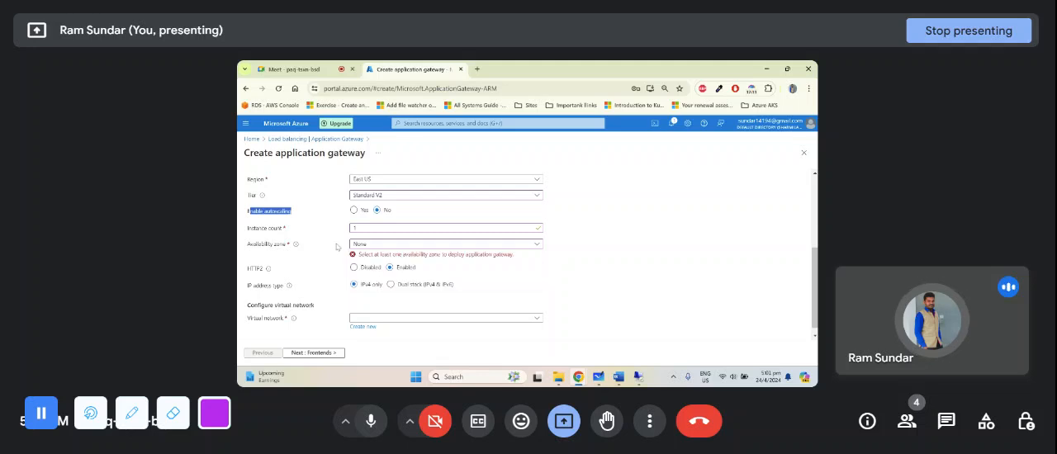
{"action": "left_click", "coordinate": [392, 245]}
{"action": "left_click", "coordinate": [357, 256]}
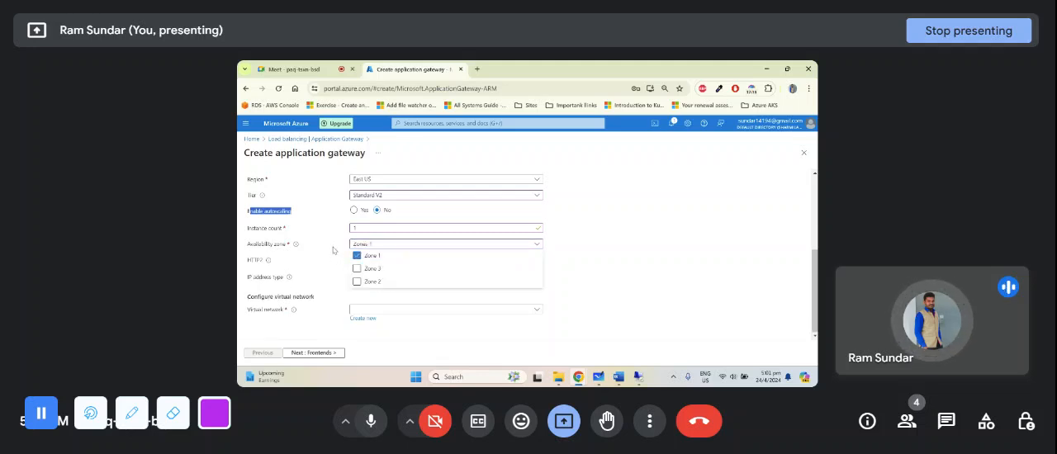
{"action": "left_click", "coordinate": [334, 250]}
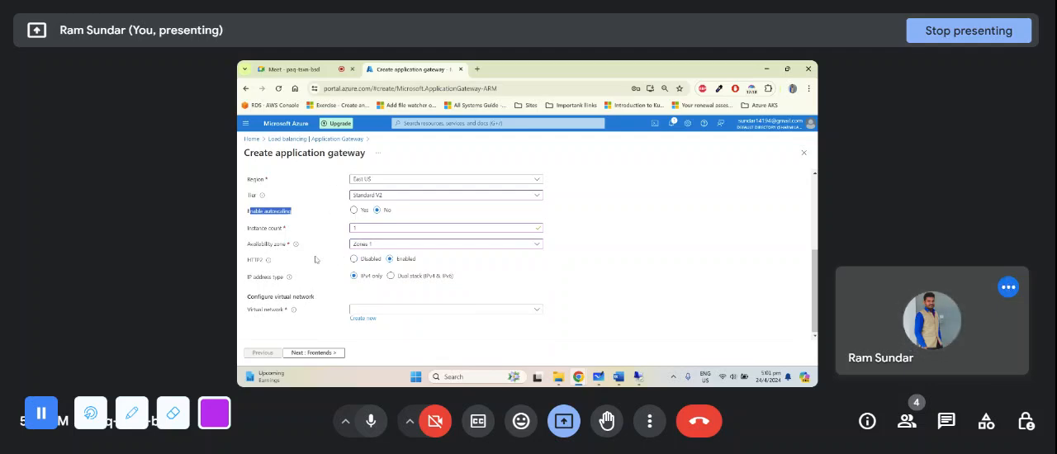
- Point out the HTTP2 setting and switch to the Application Gateway diagram in Microsoft Whiteboard
{"action": "left_click_drag", "start_coordinate": [248, 261], "coordinate": [275, 262]}
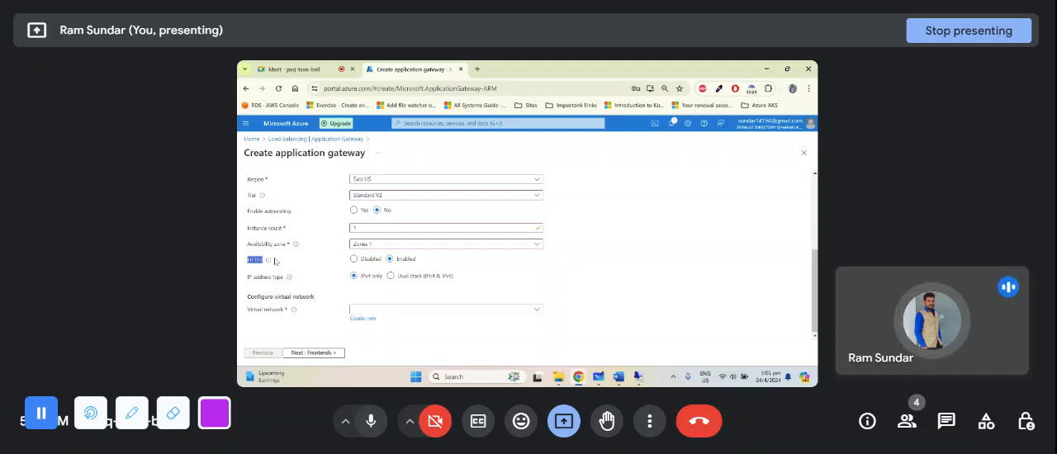
{"action": "left_click", "coordinate": [337, 264]}
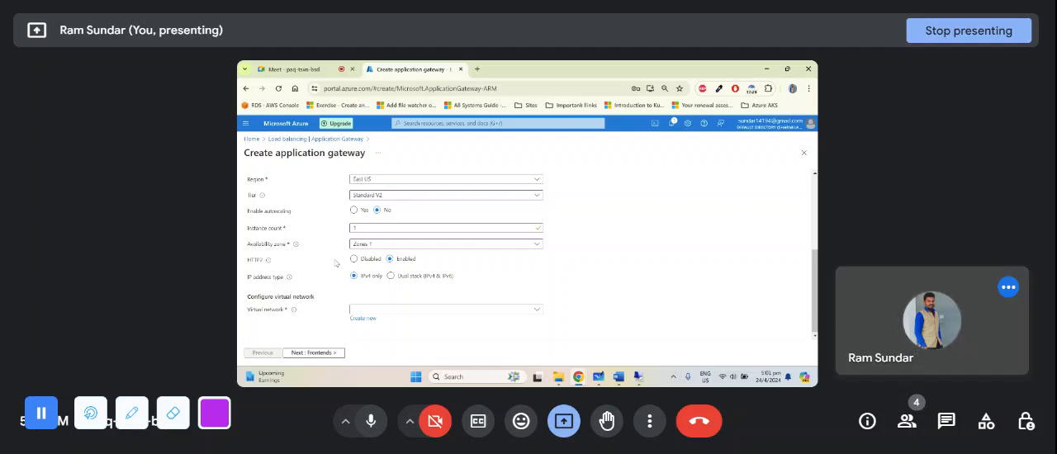
{"action": "left_click", "coordinate": [599, 376]}
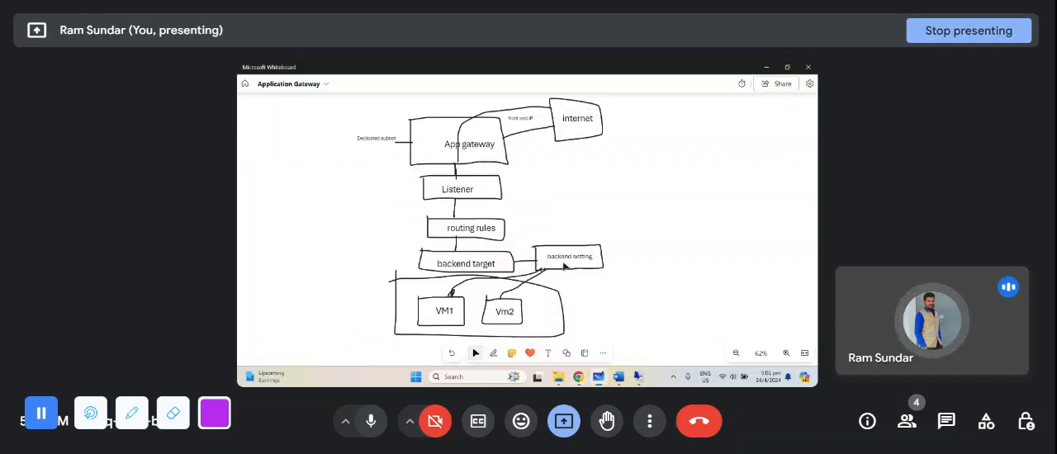
- Append ", http2" to the Application Gateway line in the whiteboard notes and widen its text box to fit one line
{"action": "left_click_drag", "start_coordinate": [618, 165], "coordinate": [626, 236]}
{"action": "scroll", "coordinate": [595, 258], "scroll_direction": "up", "scroll_amount": 5}
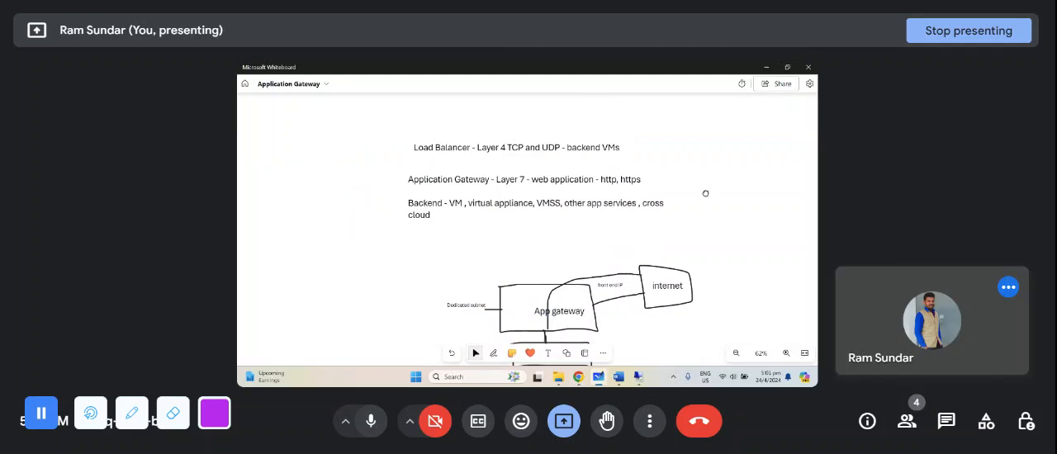
{"action": "left_click", "coordinate": [612, 167]}
{"action": "scroll", "coordinate": [632, 166], "scroll_direction": "up", "scroll_amount": 2}
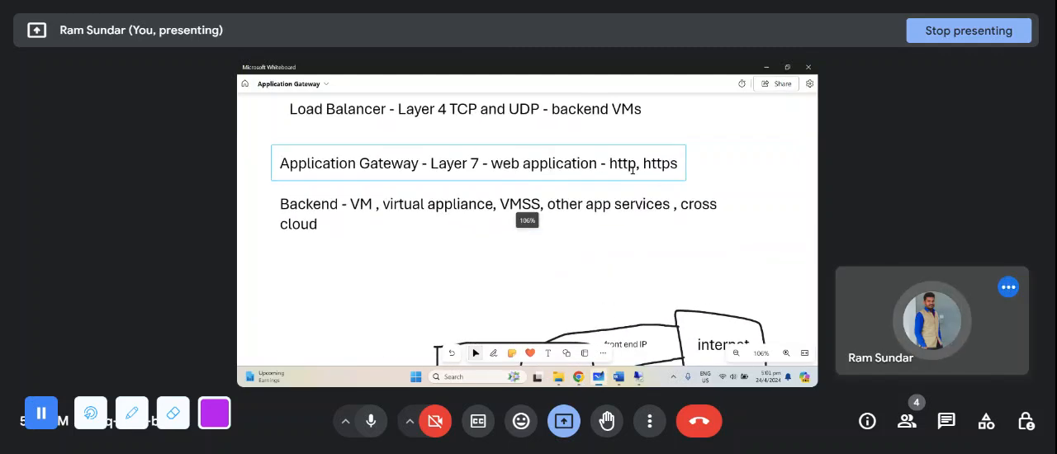
{"action": "left_click", "coordinate": [679, 165]}
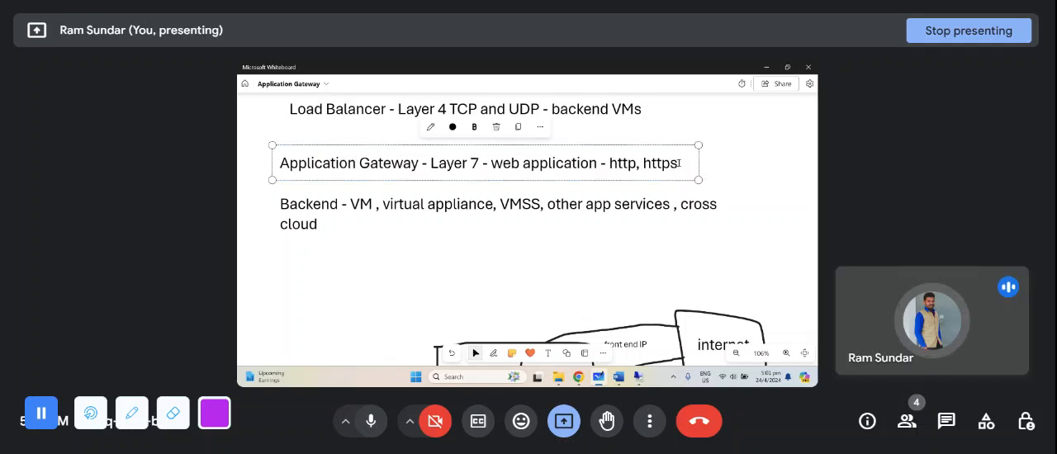
{"action": "type", "text": ", http2"}
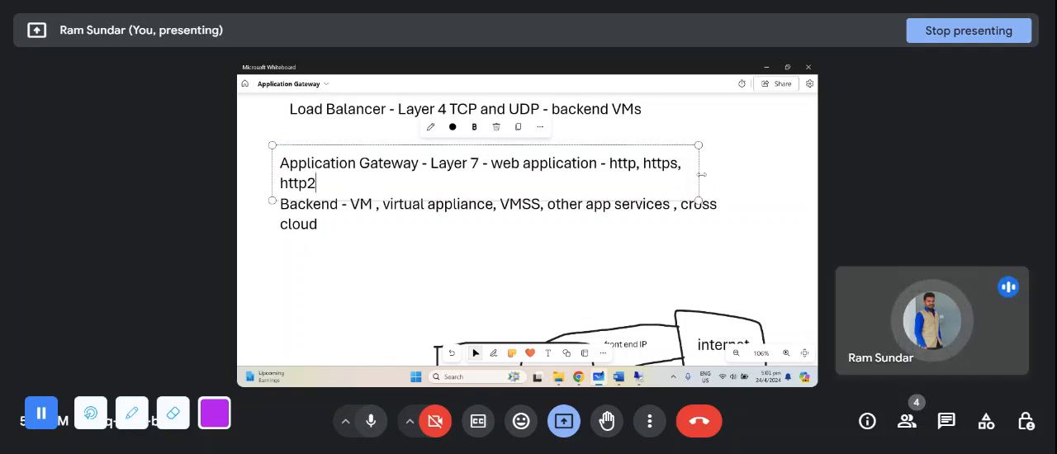
{"action": "left_click_drag", "start_coordinate": [696, 187], "coordinate": [785, 183]}
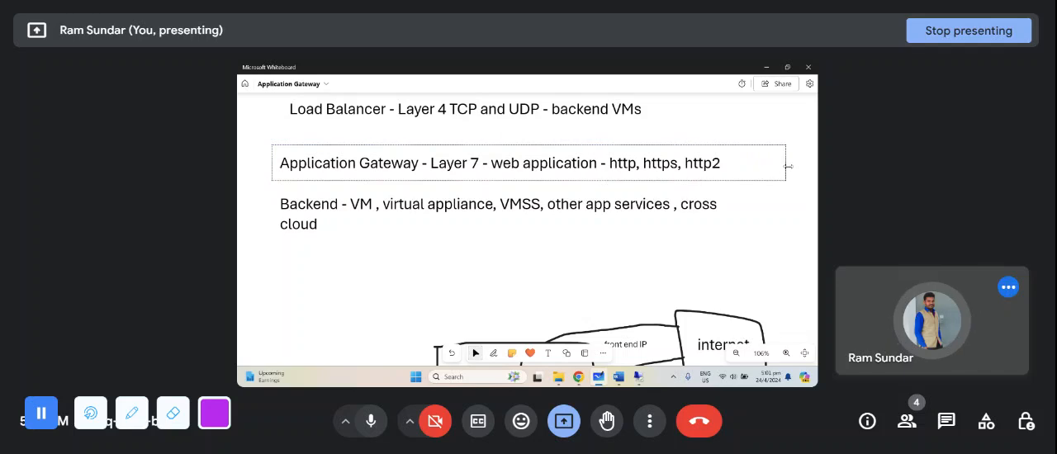
{"action": "left_click", "coordinate": [641, 165]}
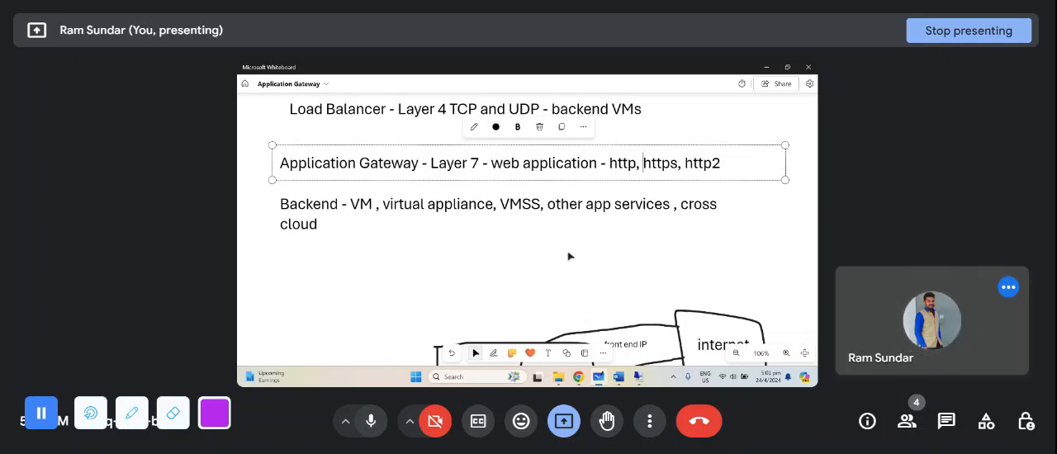
- Switch to the Azure portal to review the gateway basics, and return to Microsoft Whiteboard to examine the diagram's dedicated subnet
{"action": "mouse_move", "coordinate": [578, 377]}
{"action": "left_click", "coordinate": [537, 331]}
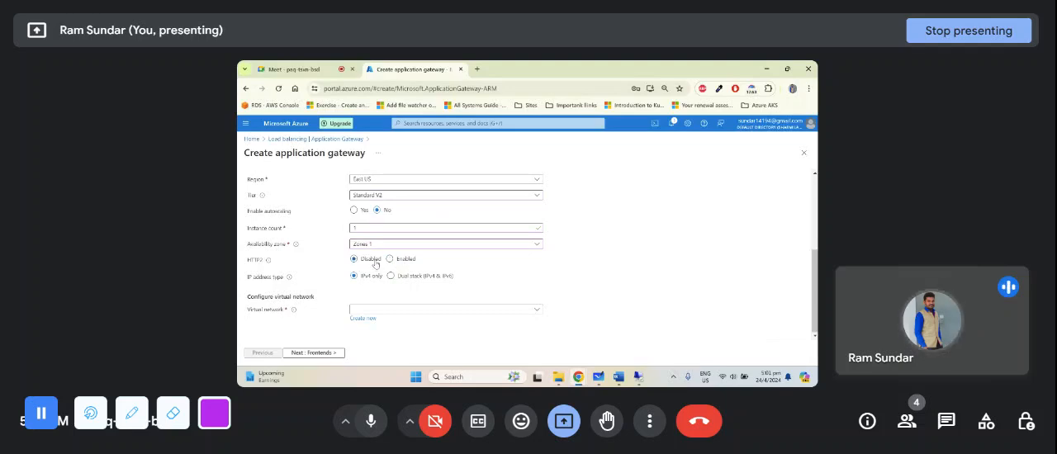
{"action": "scroll", "coordinate": [377, 223], "scroll_direction": "up", "scroll_amount": 5}
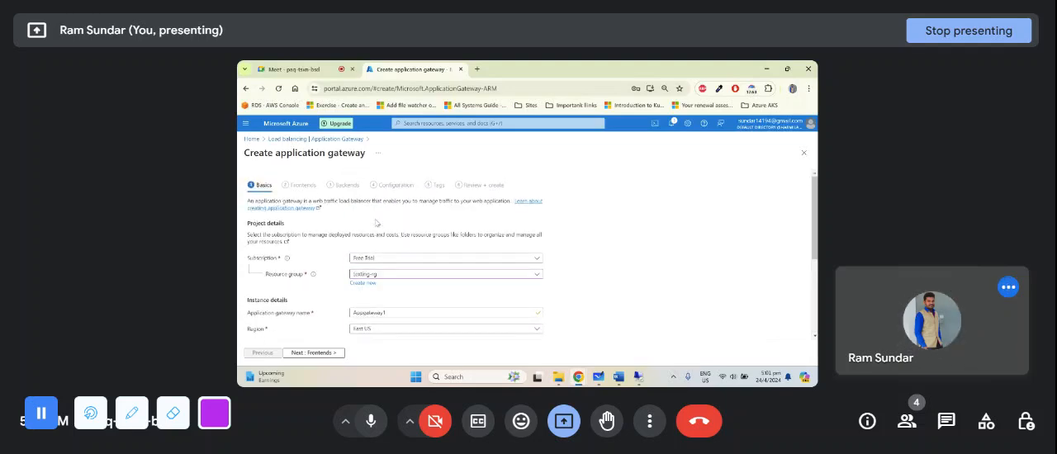
{"action": "scroll", "coordinate": [377, 223], "scroll_direction": "down", "scroll_amount": 5}
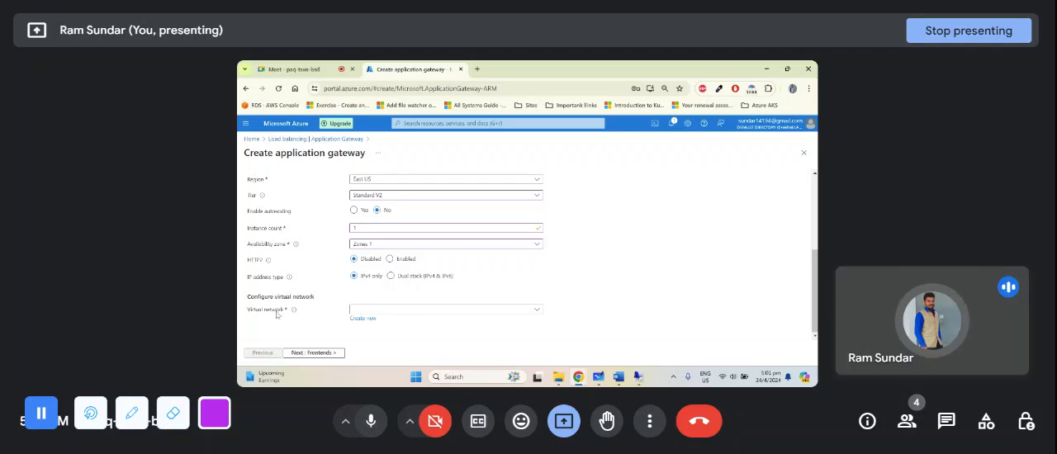
{"action": "left_click", "coordinate": [598, 376]}
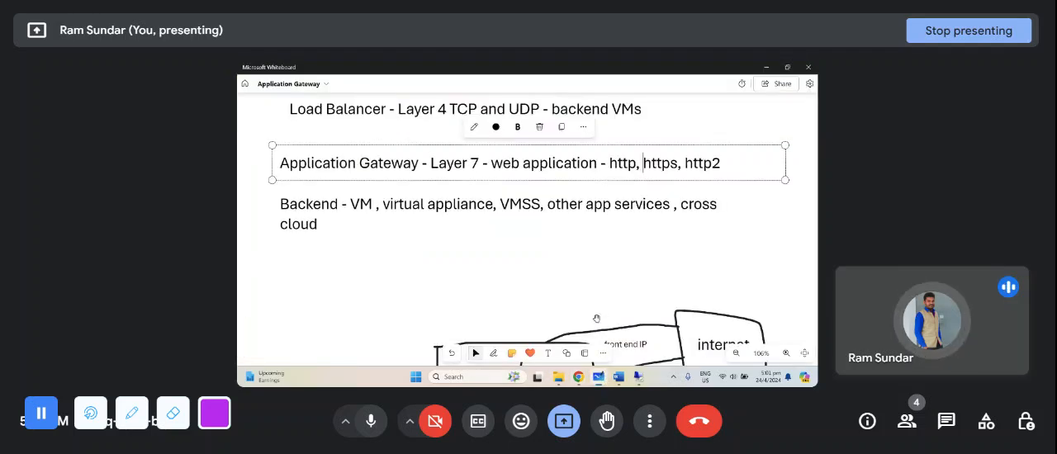
{"action": "scroll", "coordinate": [566, 270], "scroll_direction": "down", "scroll_amount": 5}
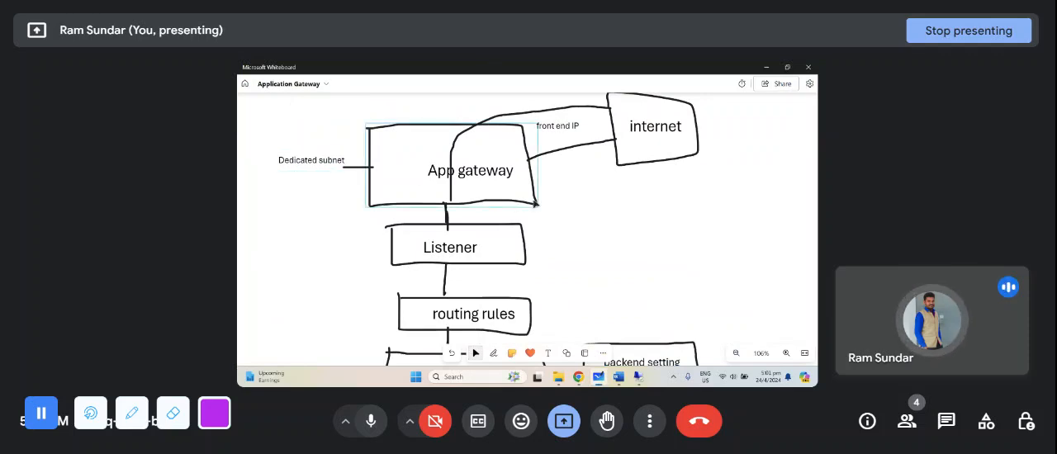
- Switch to the Azure portal, assign virtual network vnet1 with Gateway-subnet (10.0.2.0/24) to the gateway, and proceed to the frontends
{"action": "key", "text": "alt+Tab"}
{"action": "left_click", "coordinate": [460, 309]}
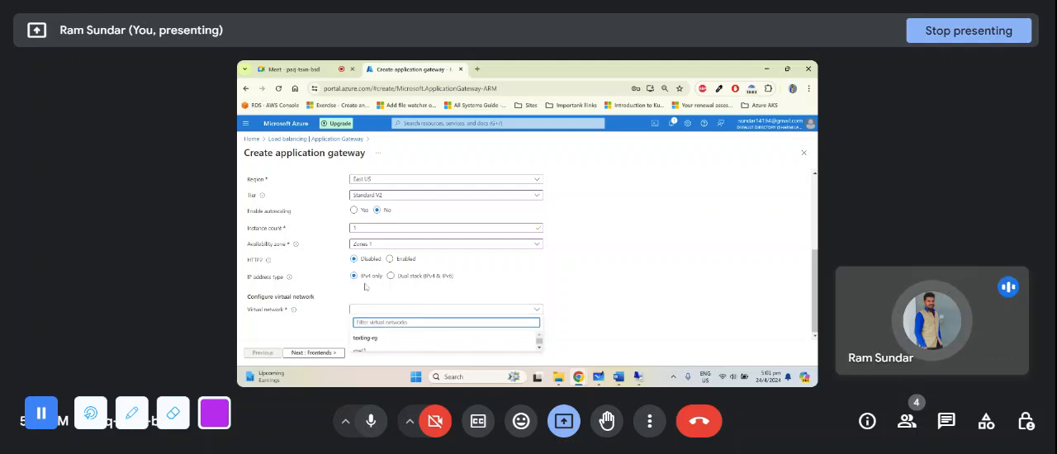
{"action": "left_click", "coordinate": [393, 353]}
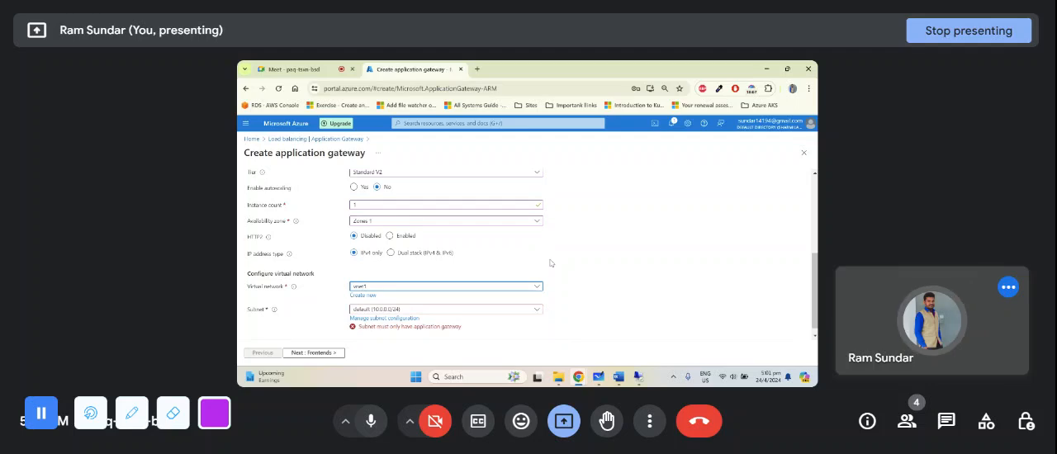
{"action": "left_click", "coordinate": [500, 309]}
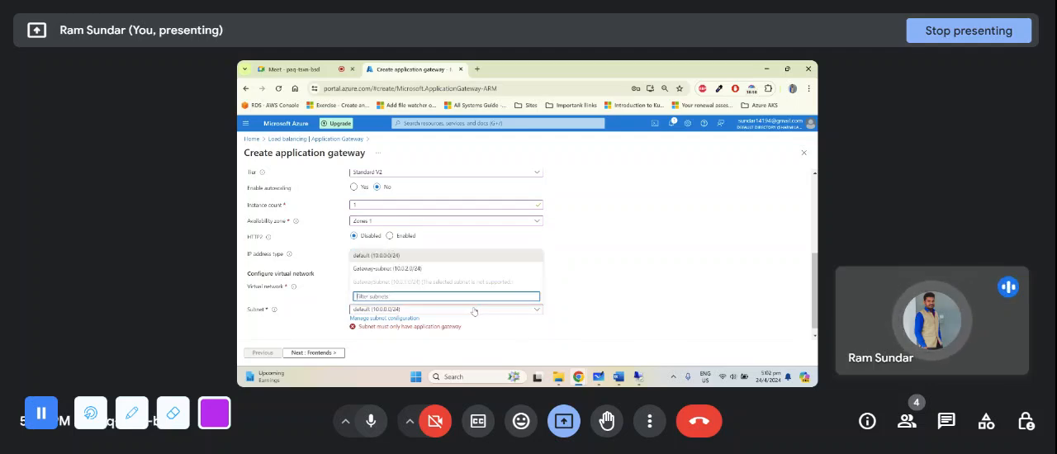
{"action": "left_click", "coordinate": [376, 270]}
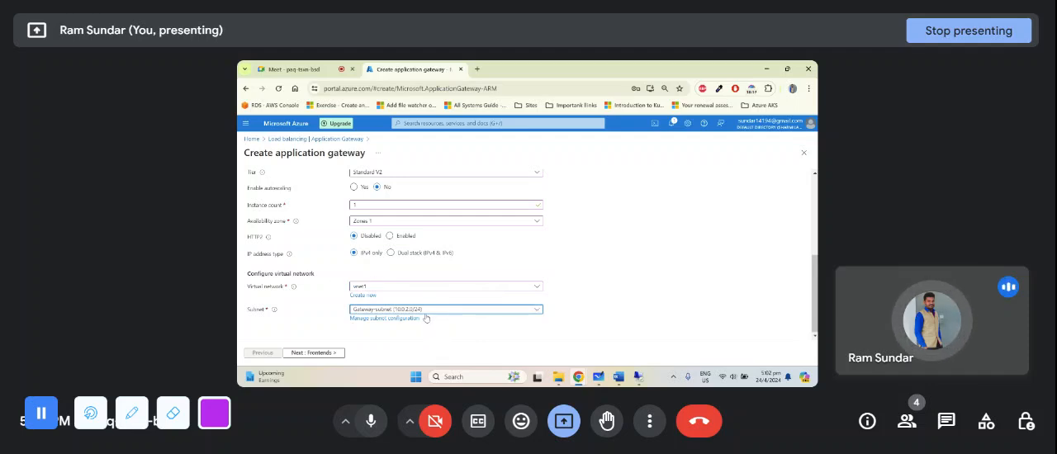
{"action": "left_click", "coordinate": [306, 353]}
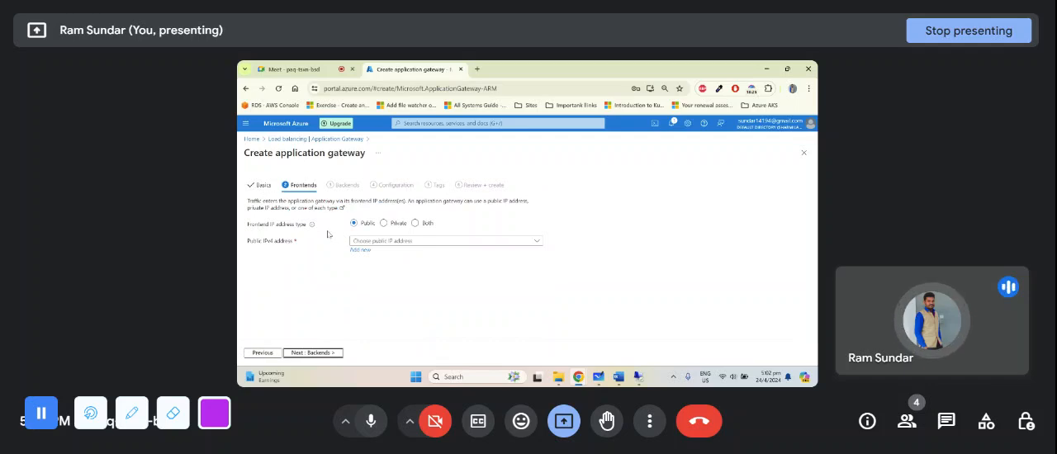
- Examine the front end IP in the Microsoft Whiteboard diagram, and review the frontend type and existing public IP addresses in the Azure portal
{"action": "left_click", "coordinate": [598, 377]}
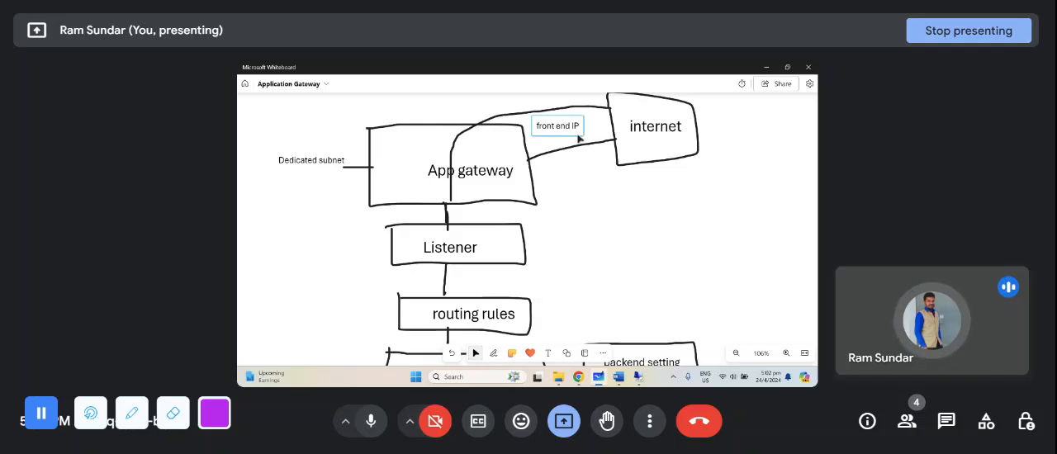
{"action": "key", "text": "alt+Tab"}
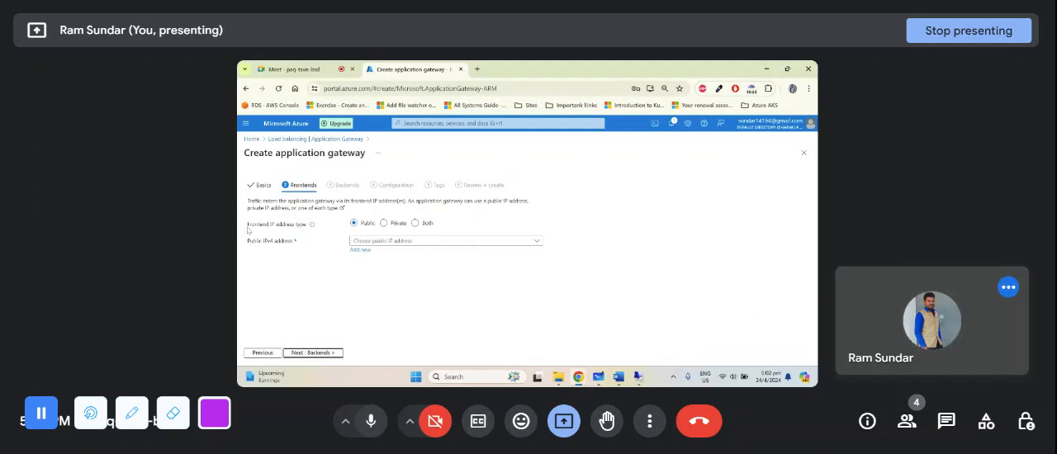
{"action": "left_click_drag", "start_coordinate": [248, 227], "coordinate": [308, 227]}
{"action": "left_click", "coordinate": [365, 223]}
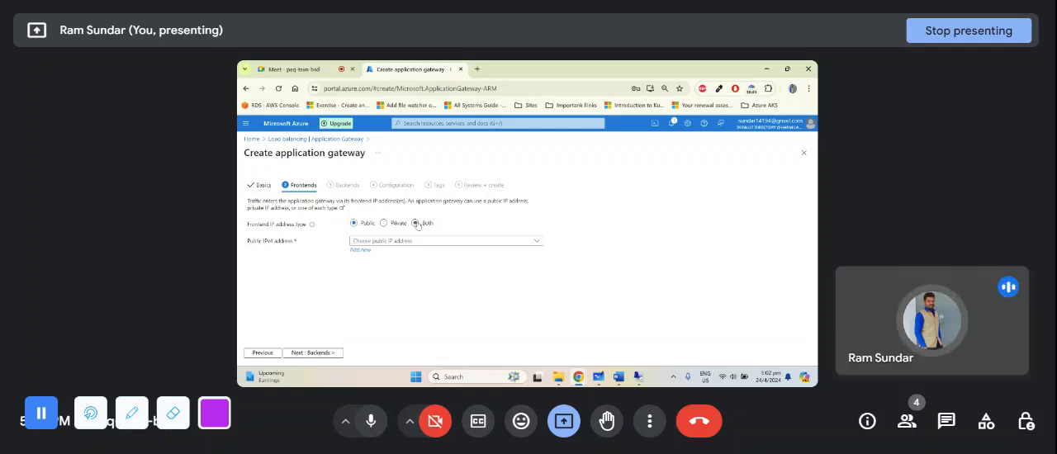
{"action": "left_click", "coordinate": [394, 242]}
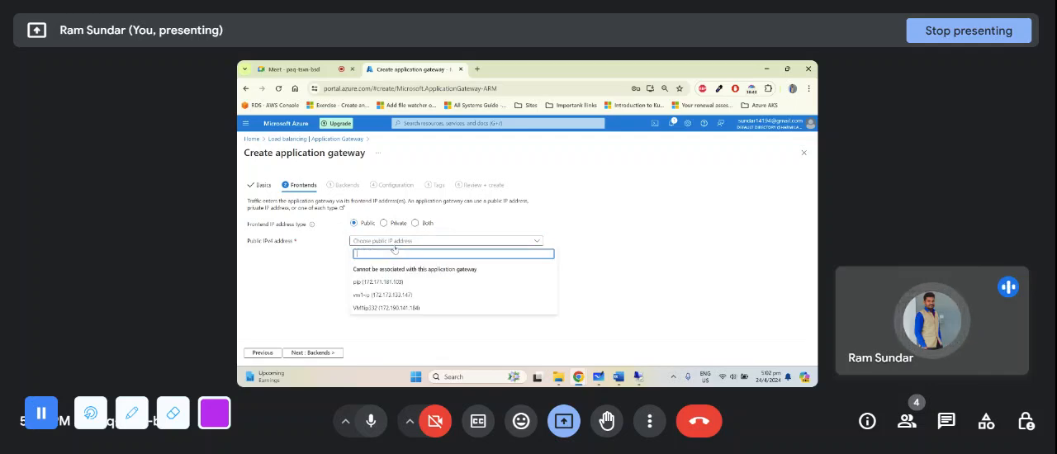
{"action": "left_click", "coordinate": [321, 258]}
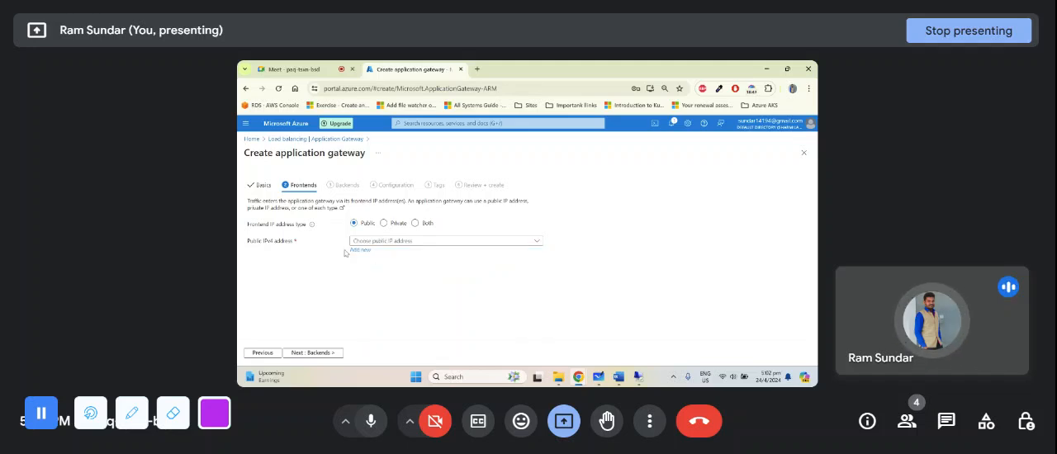
{"action": "left_click", "coordinate": [386, 243]}
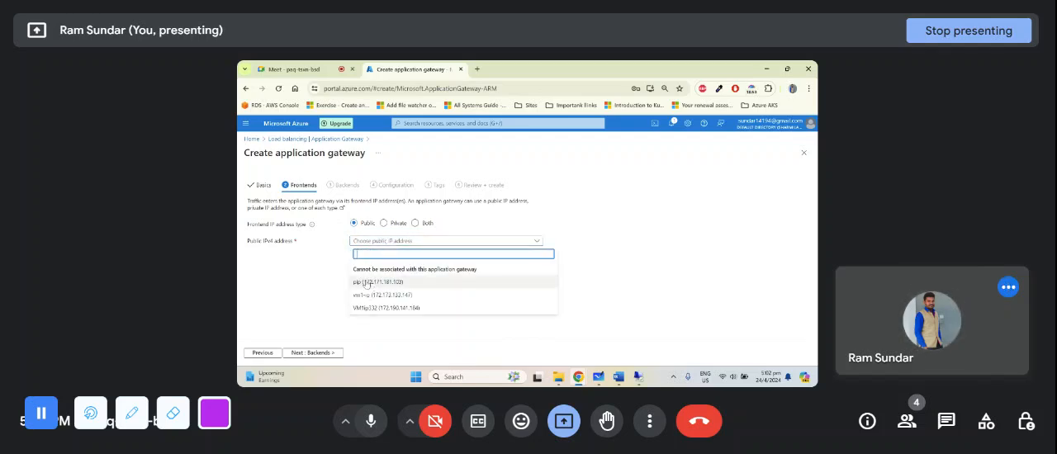
{"action": "left_click", "coordinate": [346, 256]}
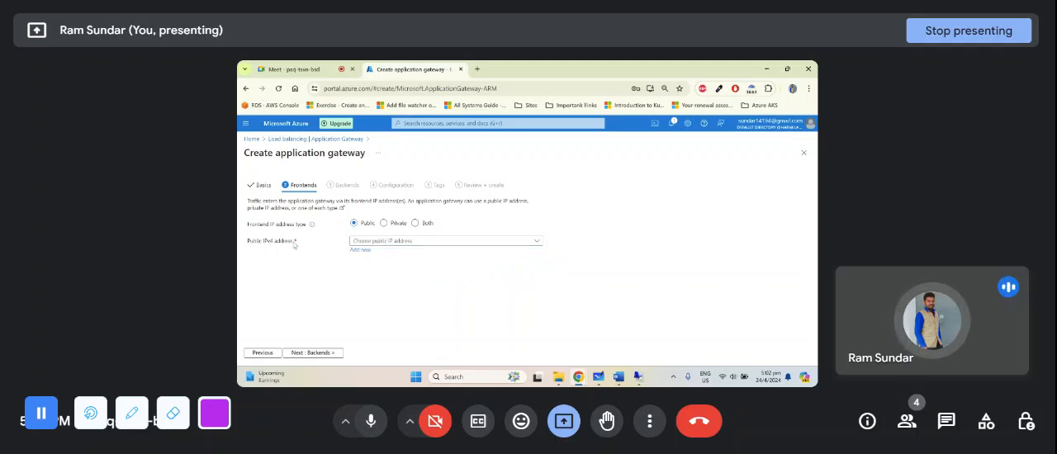
- Try to proceed to the backends using the existing public IP address VM1ip332 for the frontend
{"action": "left_click", "coordinate": [311, 354]}
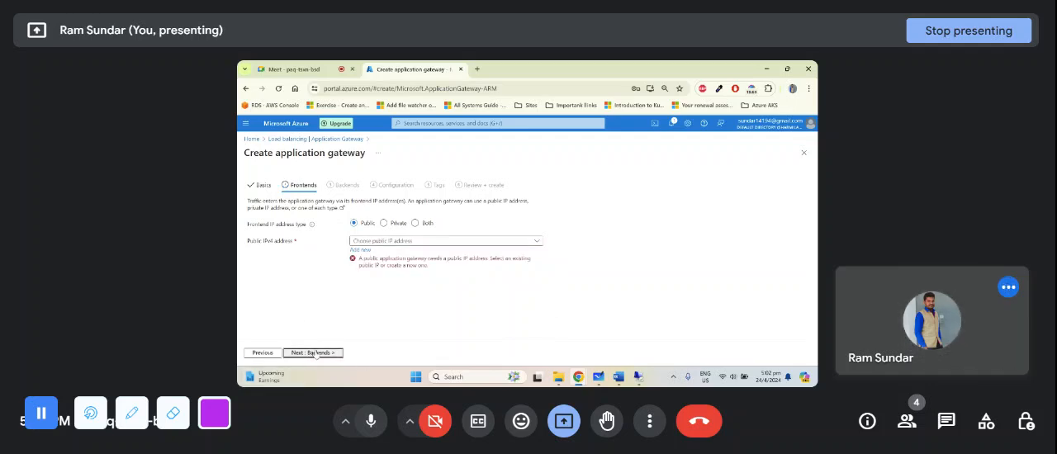
{"action": "left_click", "coordinate": [382, 242]}
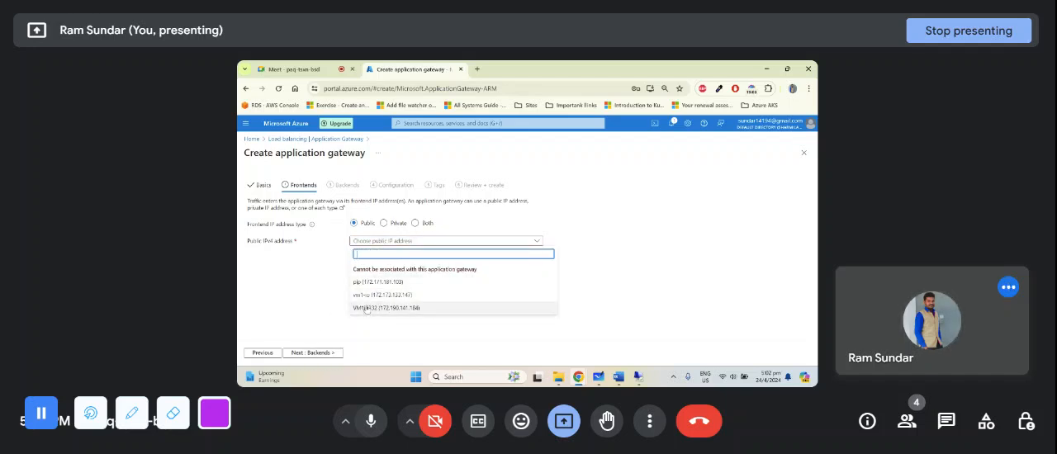
{"action": "left_click", "coordinate": [370, 307]}
{"action": "left_click", "coordinate": [306, 353]}
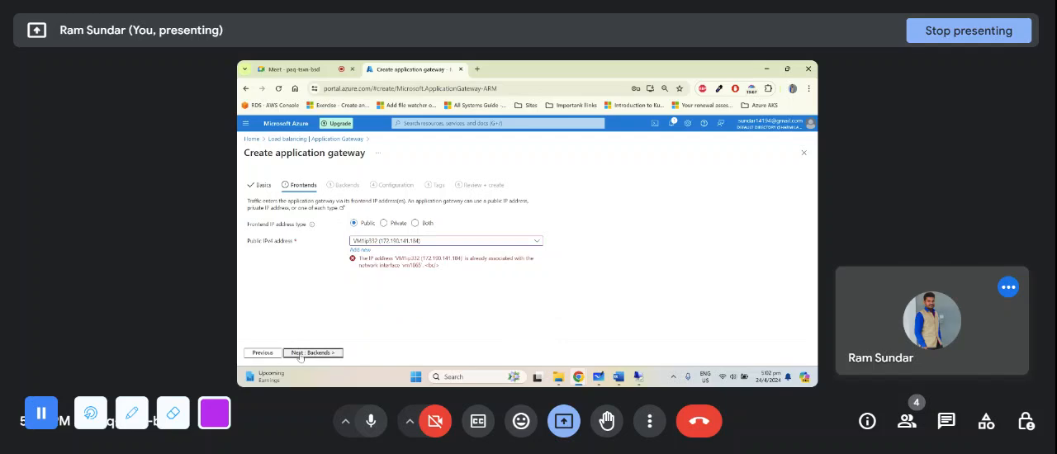
{"action": "left_click", "coordinate": [293, 68]}
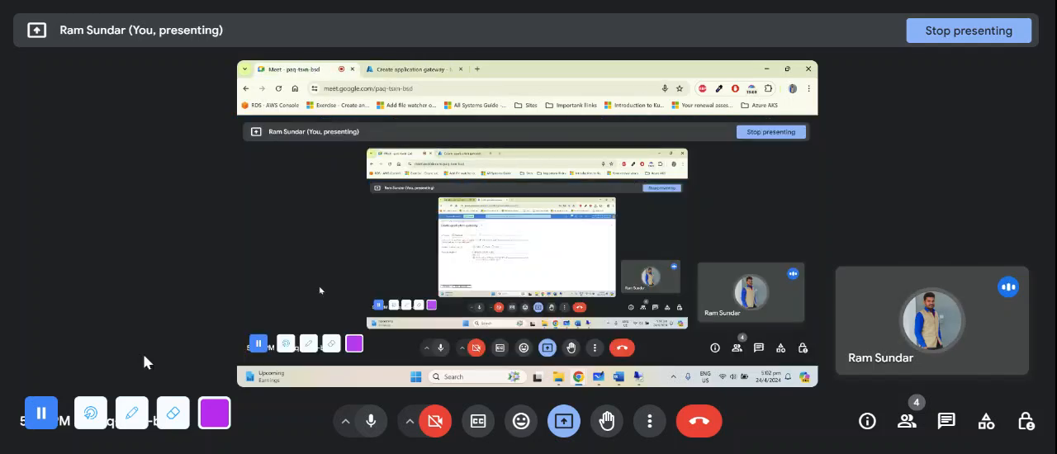
{"action": "left_click", "coordinate": [409, 69]}
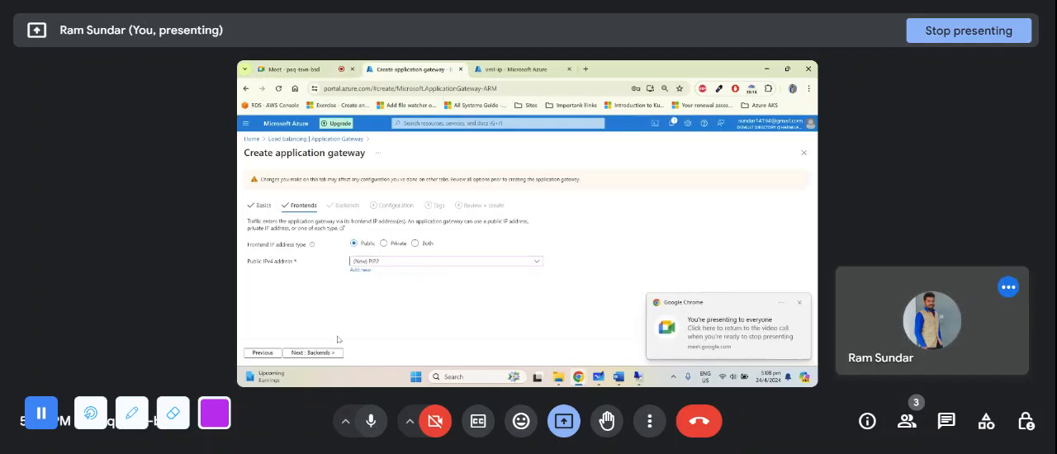
- Proceed to the backends, review the targets of Backendpool1, and continue to the gateway's routing configuration
{"action": "left_click", "coordinate": [312, 353]}
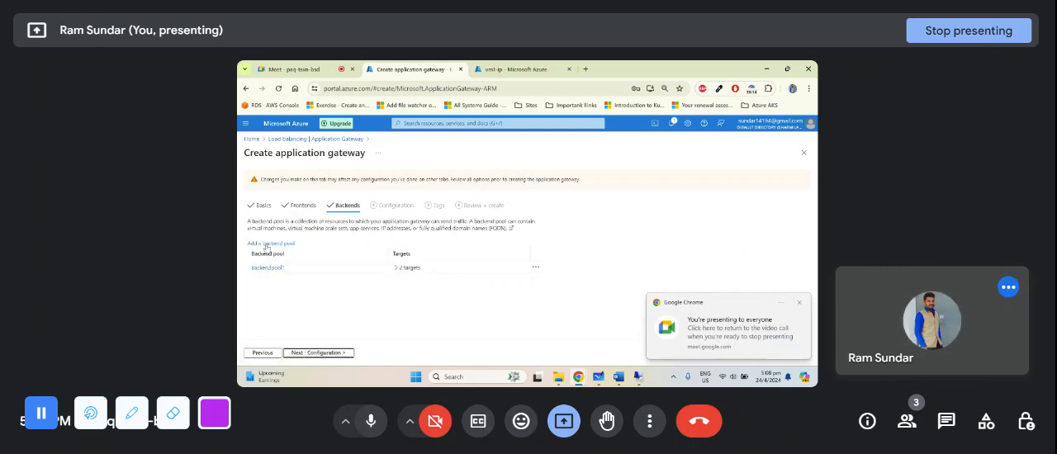
{"action": "left_click", "coordinate": [275, 269]}
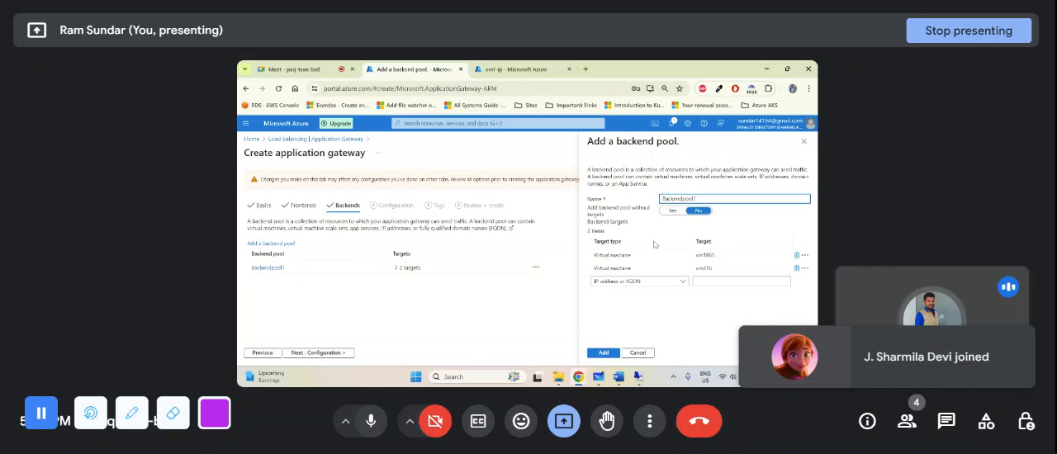
{"action": "left_click", "coordinate": [644, 354]}
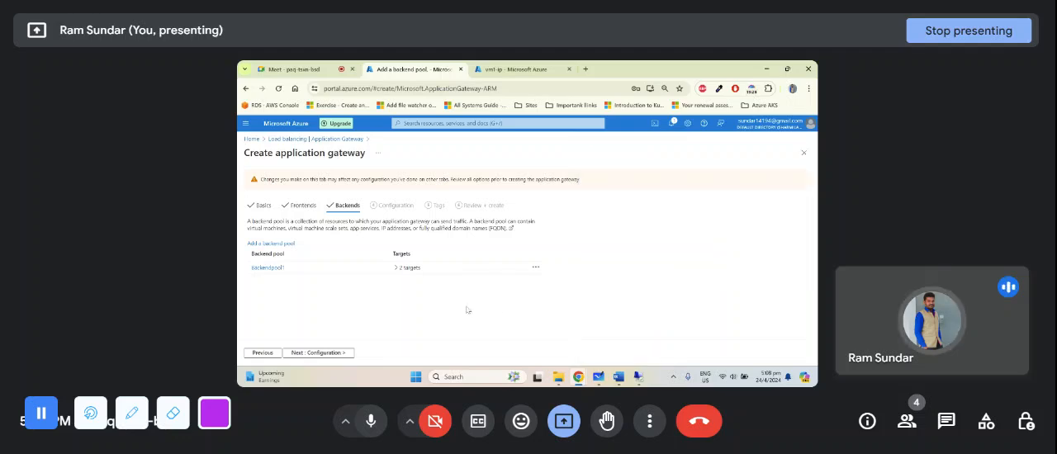
{"action": "left_click", "coordinate": [340, 353]}
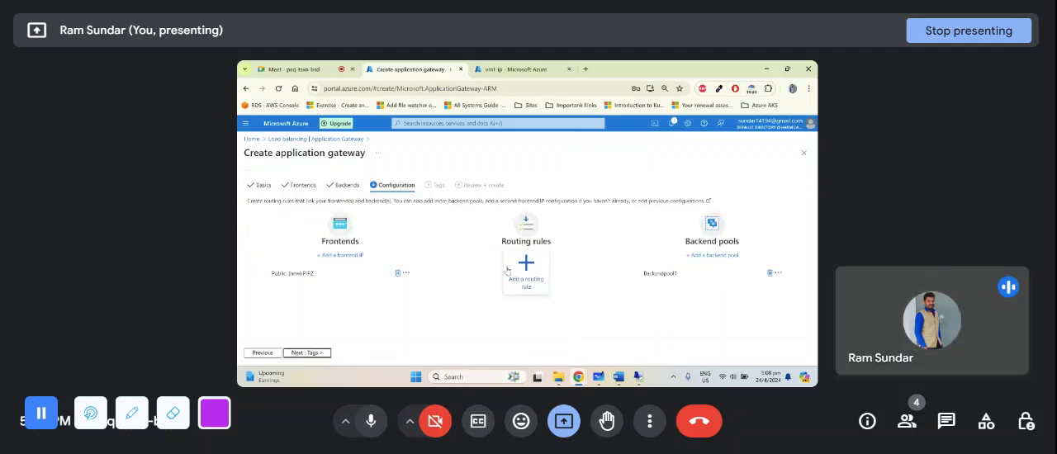
- Check the routing part of the Microsoft Whiteboard diagram, then in the Azure portal start a routing rule named routing-rule with priority 200
{"action": "left_click", "coordinate": [598, 377]}
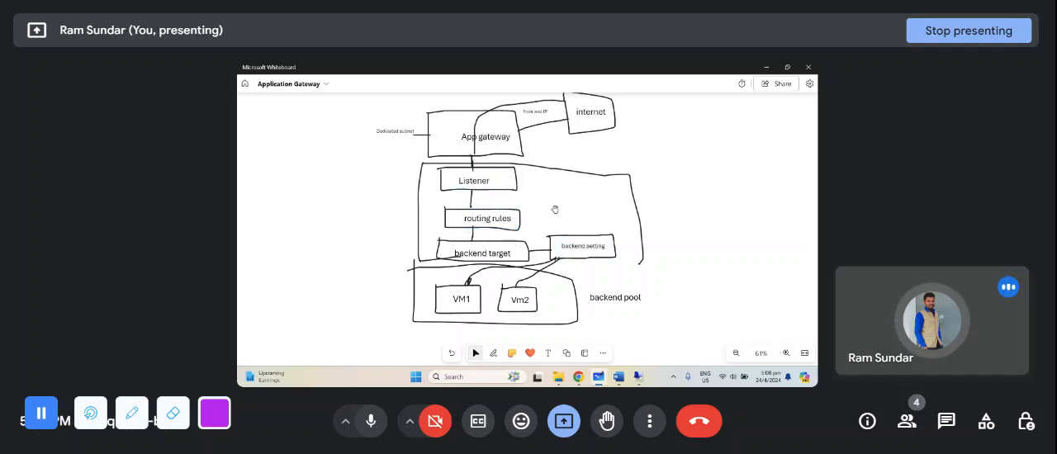
{"action": "key", "text": "alt+Tab"}
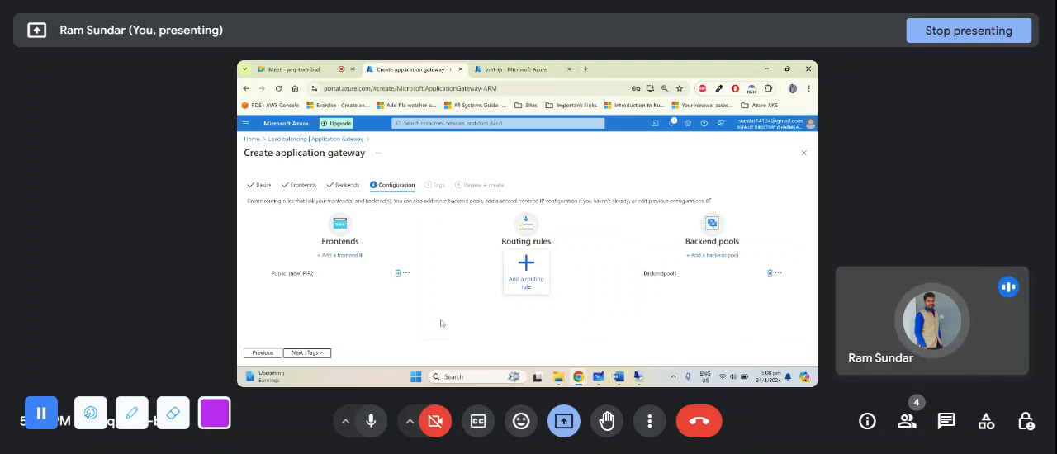
{"action": "left_click", "coordinate": [521, 281]}
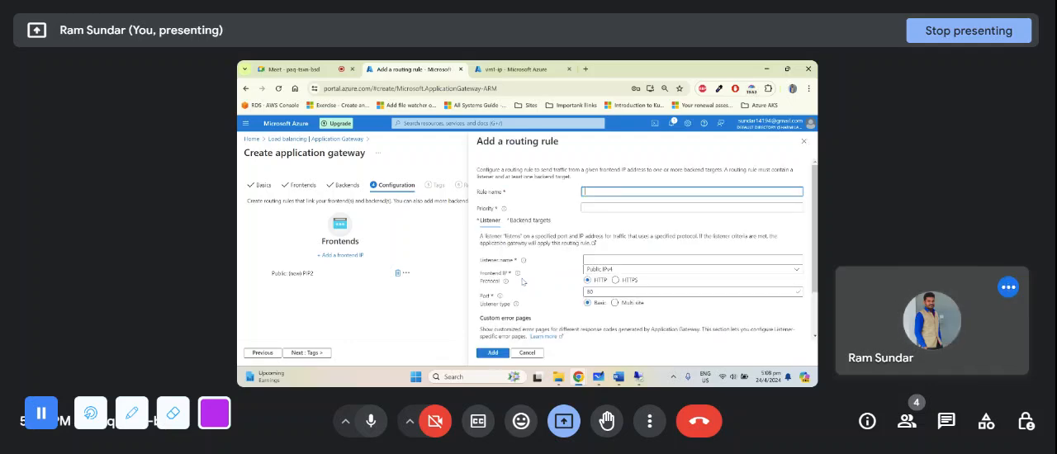
{"action": "left_click", "coordinate": [589, 190]}
{"action": "type", "text": "rule"}
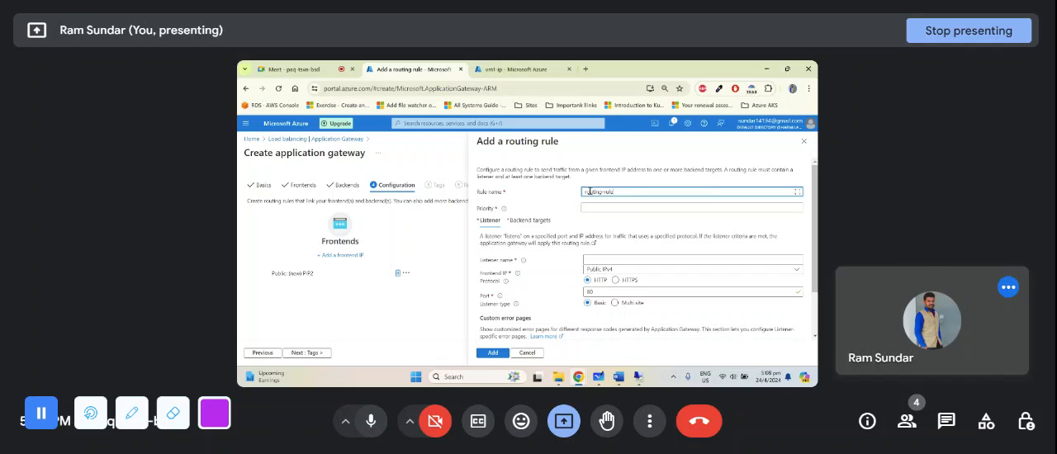
{"action": "left_click", "coordinate": [611, 207]}
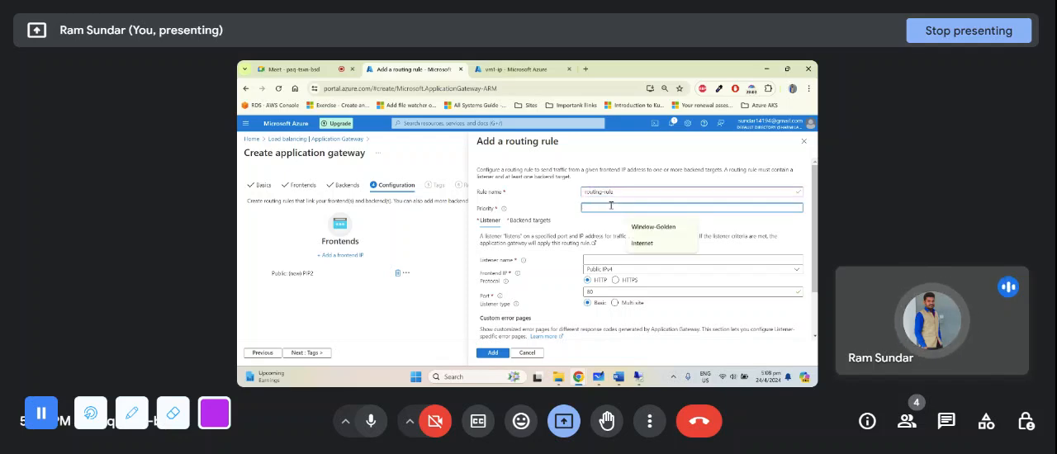
{"action": "type", "text": "200"}
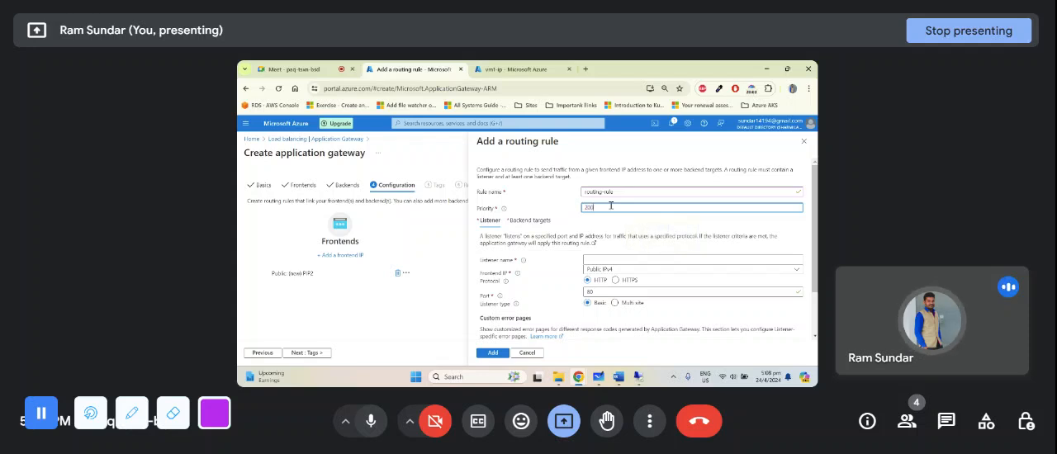
{"action": "left_click", "coordinate": [616, 227]}
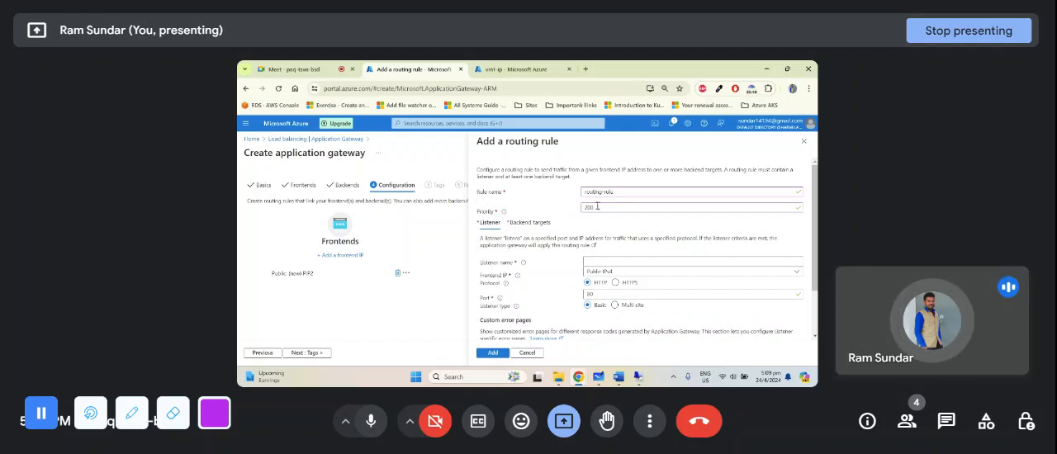
- Check the Listener box in the Microsoft Whiteboard diagram, and name the routing rule's listener listener1 in the Azure portal
{"action": "scroll", "coordinate": [597, 206], "scroll_direction": "down", "scroll_amount": 1}
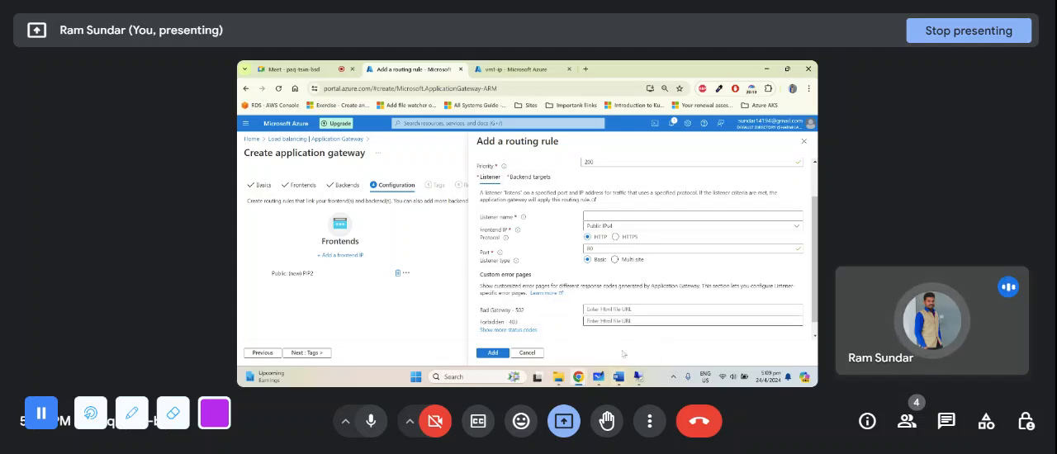
{"action": "left_click", "coordinate": [600, 378]}
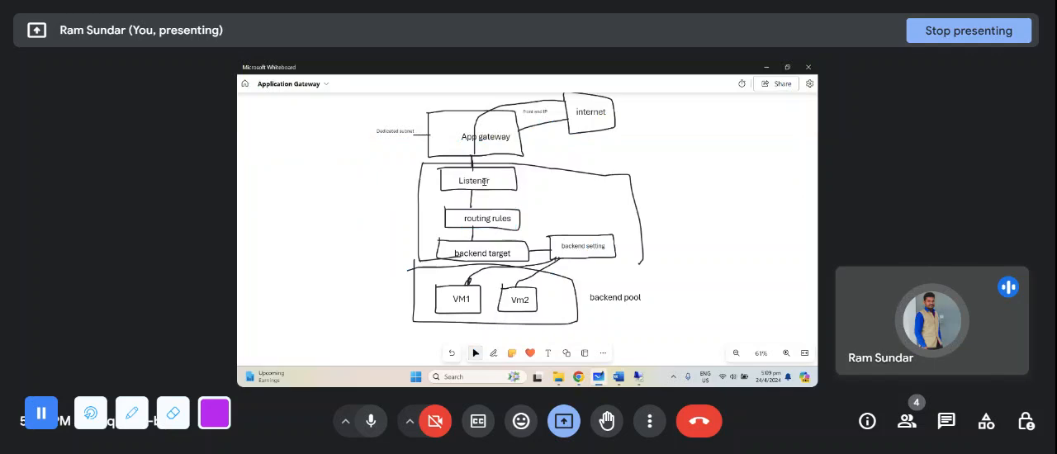
{"action": "mouse_move", "coordinate": [578, 376]}
{"action": "left_click", "coordinate": [557, 354]}
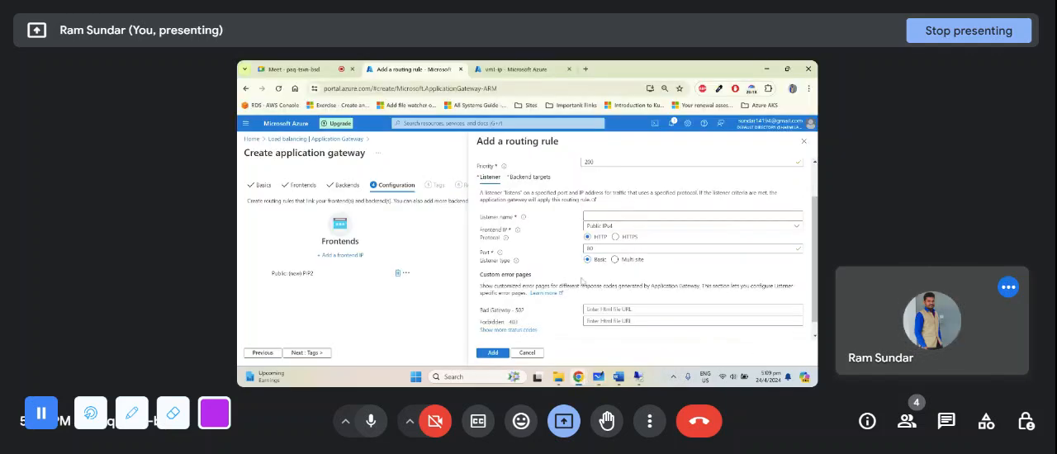
{"action": "left_click", "coordinate": [600, 217]}
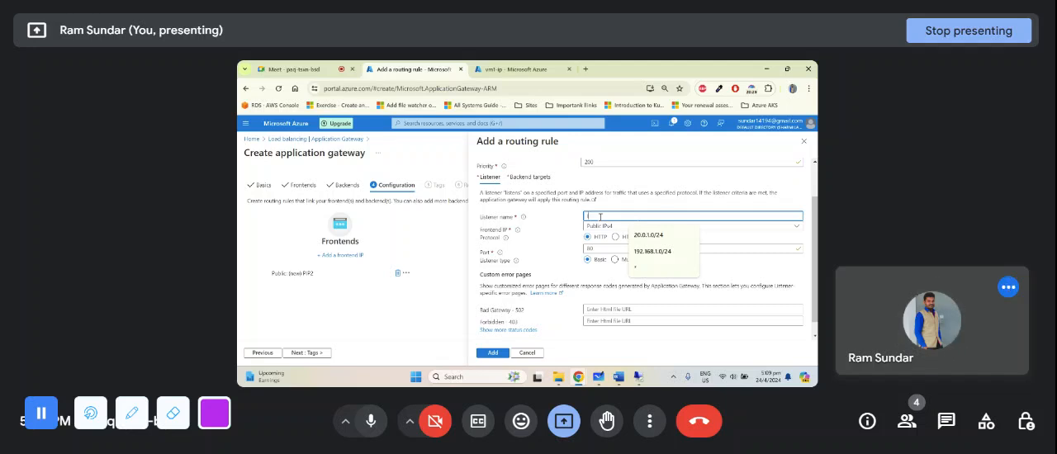
{"action": "type", "text": "ls"}
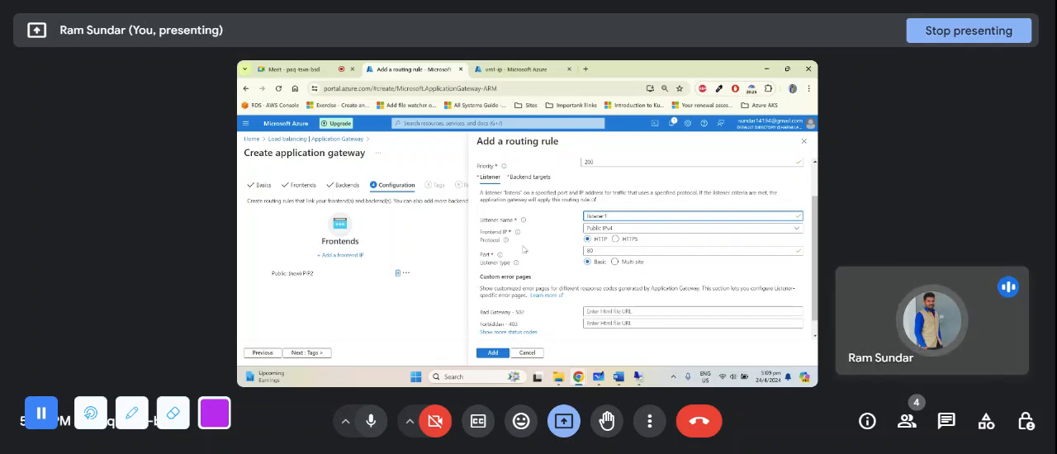
- Compare the front end IP and Listener in the Microsoft Whiteboard diagram with the listener settings in the Azure portal
{"action": "left_click", "coordinate": [598, 376]}
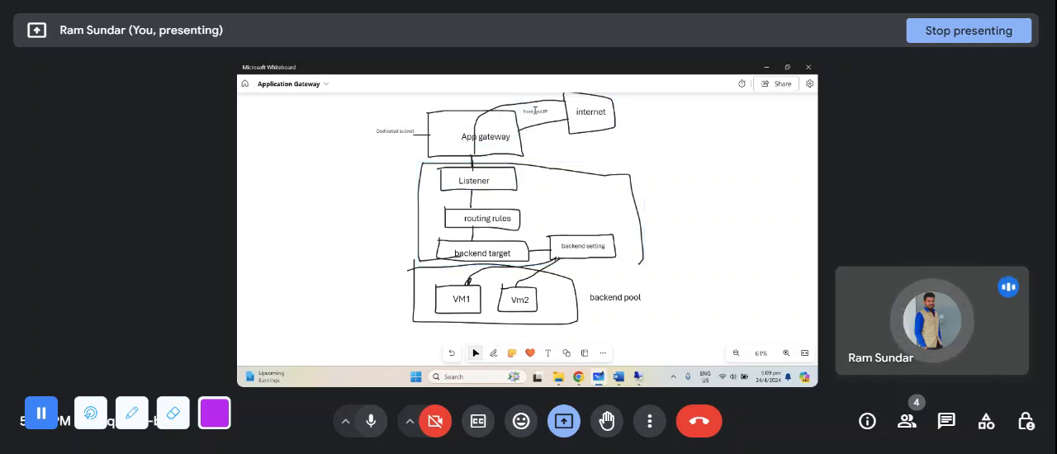
{"action": "key", "text": "alt+Tab"}
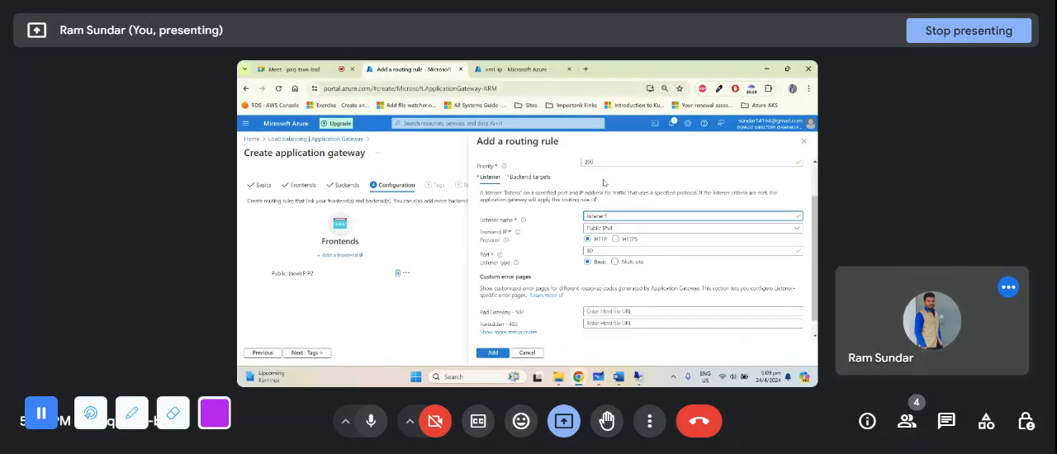
{"action": "key", "text": "alt+Tab"}
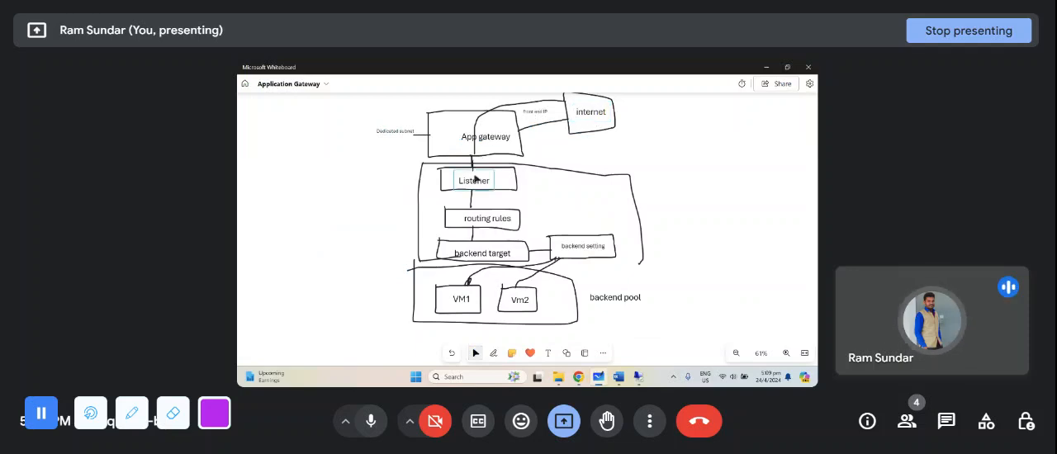
{"action": "key", "text": "alt+Tab"}
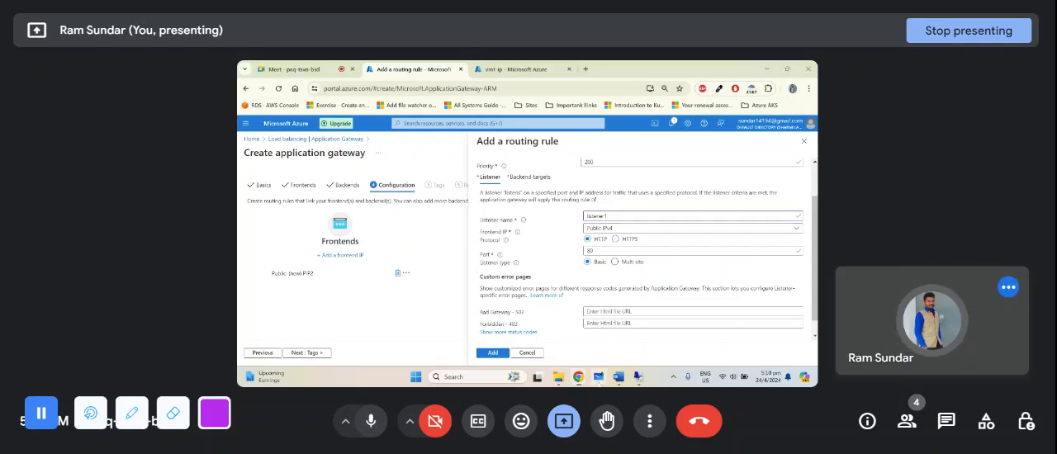
- Switch to Microsoft Whiteboard, add the text label http:80 to the diagram, and place it beside the Listener box
{"action": "left_click", "coordinate": [599, 378]}
{"action": "scroll", "coordinate": [524, 217], "scroll_direction": "up", "scroll_amount": 3, "text": "ctrl"}
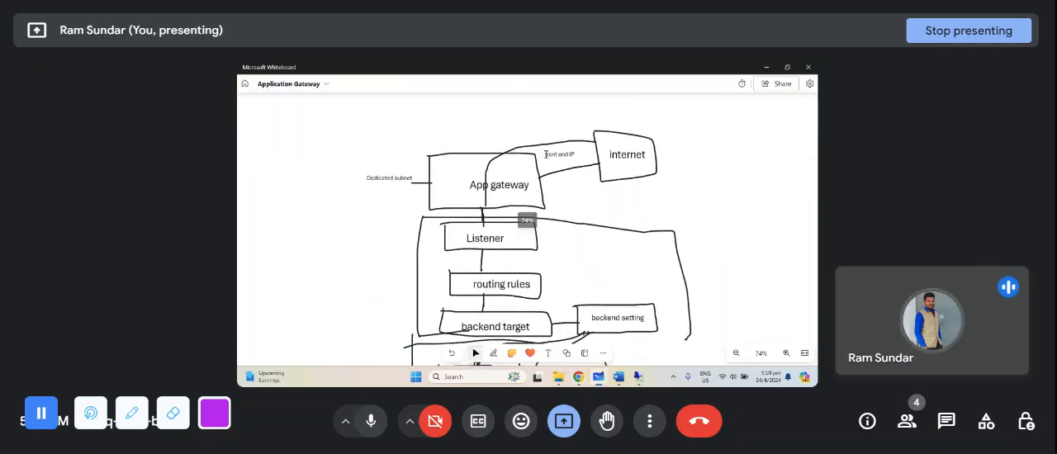
{"action": "left_click", "coordinate": [548, 352]}
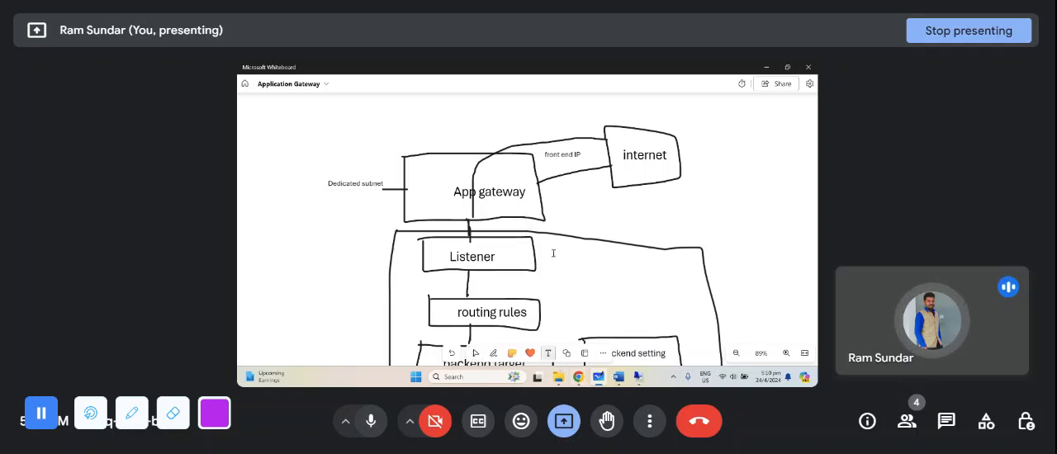
{"action": "left_click", "coordinate": [558, 185]}
{"action": "type", "text": "ht"}
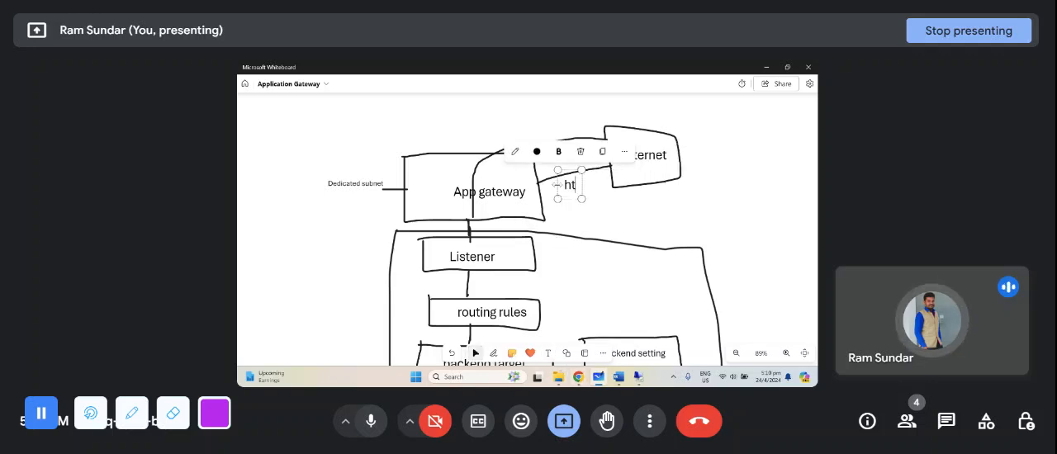
{"action": "type", "text": "tp:80"}
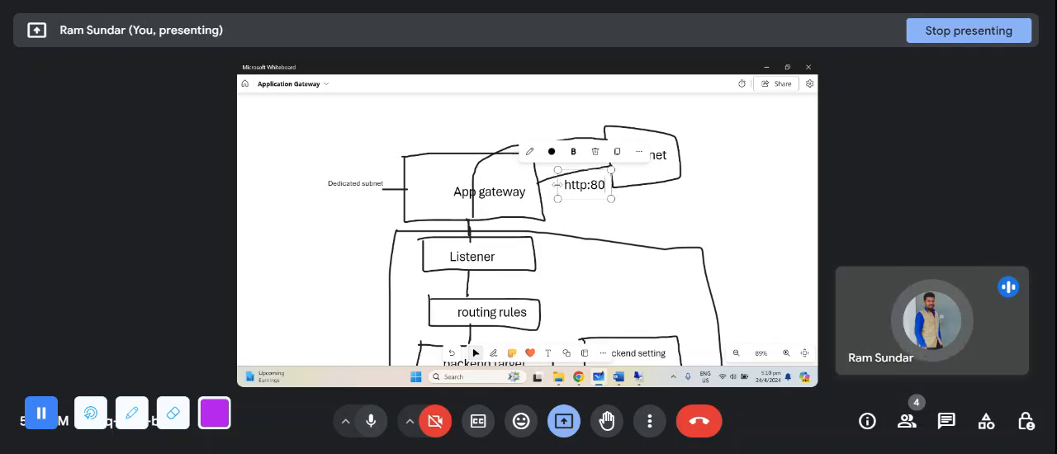
{"action": "left_click", "coordinate": [665, 238]}
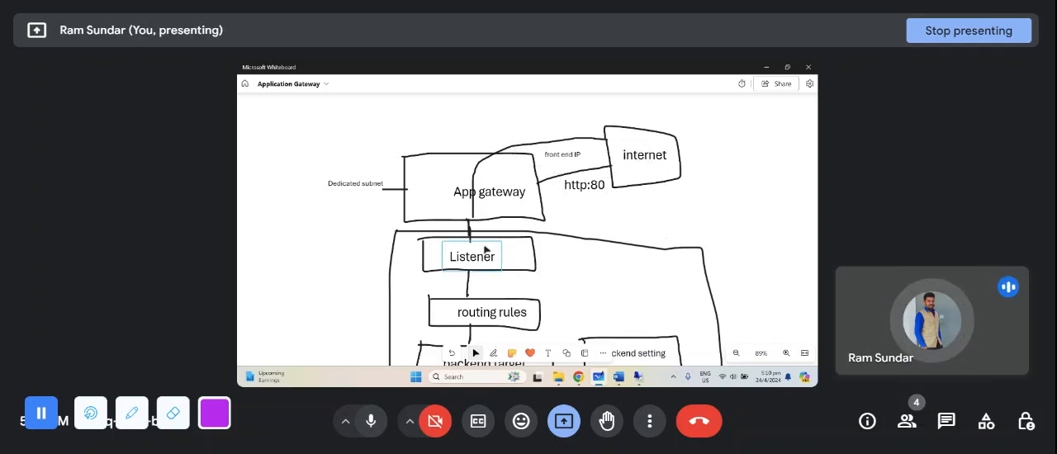
{"action": "left_click_drag", "start_coordinate": [594, 192], "coordinate": [566, 262]}
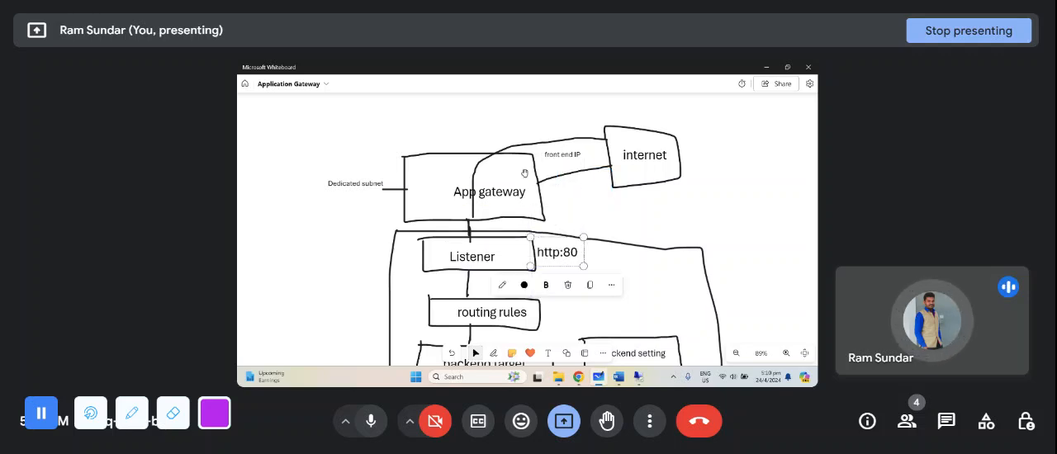
- Switch to the Azure portal, inspect the host settings of the Multi site listener type, and set the type back to Basic
{"action": "left_click", "coordinate": [578, 377]}
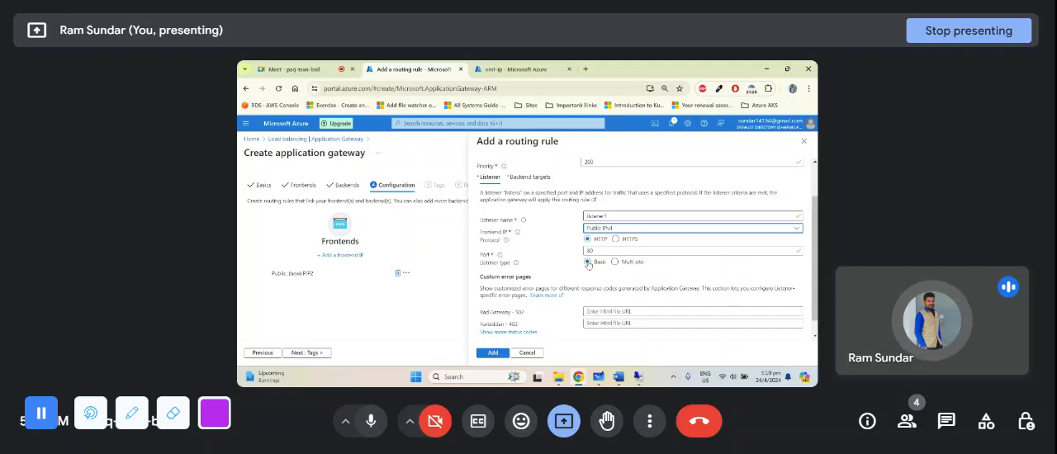
{"action": "left_click", "coordinate": [635, 263]}
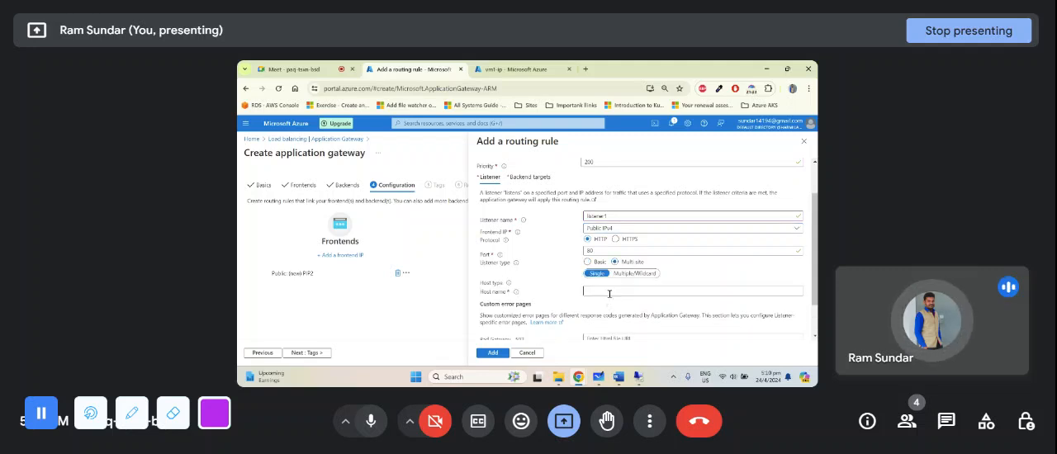
{"action": "left_click", "coordinate": [609, 292]}
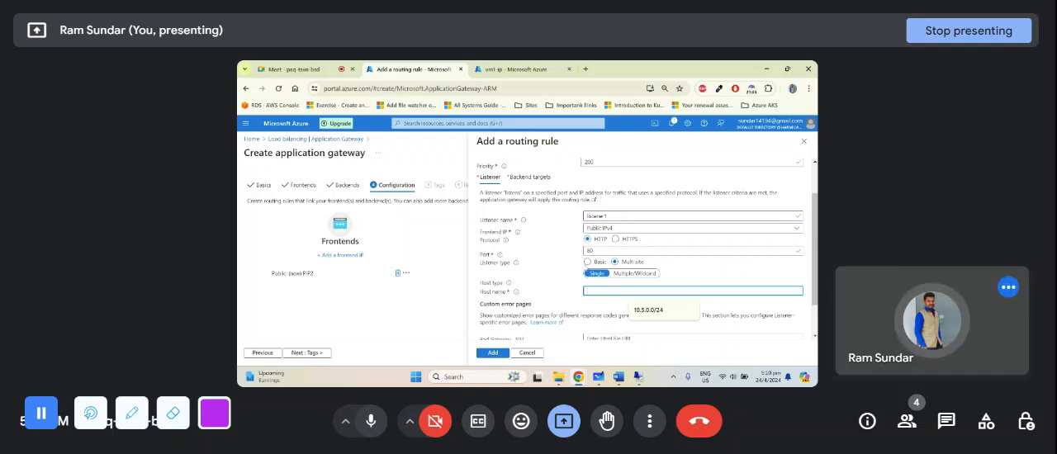
{"action": "left_click", "coordinate": [587, 262]}
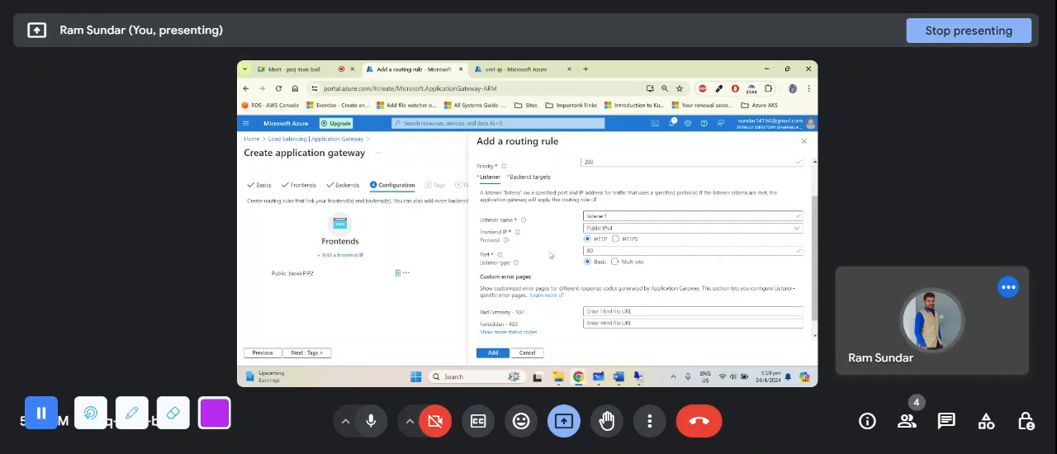
- Examine the listener's custom error page fields for Bad Gateway - 502 and Forbidden - 403, along with the rule's other listener settings
{"action": "scroll", "coordinate": [550, 255], "scroll_direction": "down", "scroll_amount": 1}
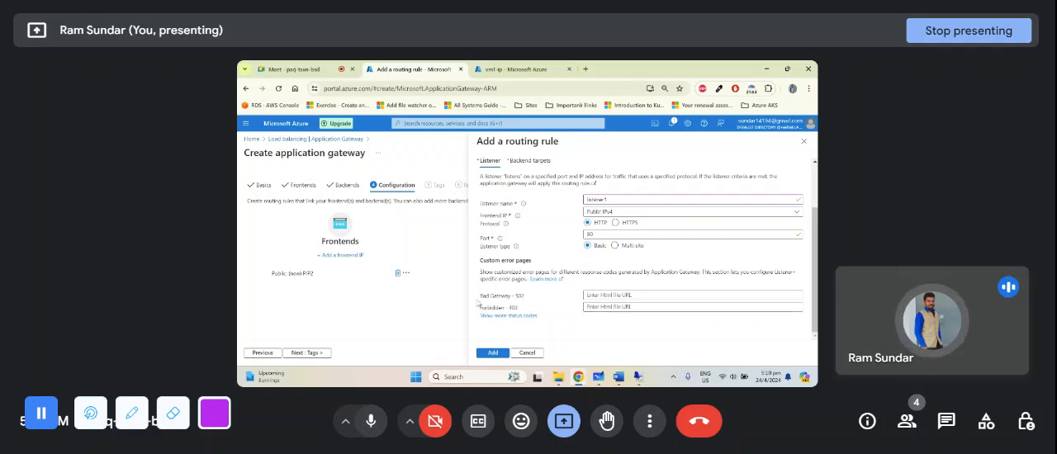
{"action": "left_click_drag", "start_coordinate": [480, 296], "coordinate": [529, 300]}
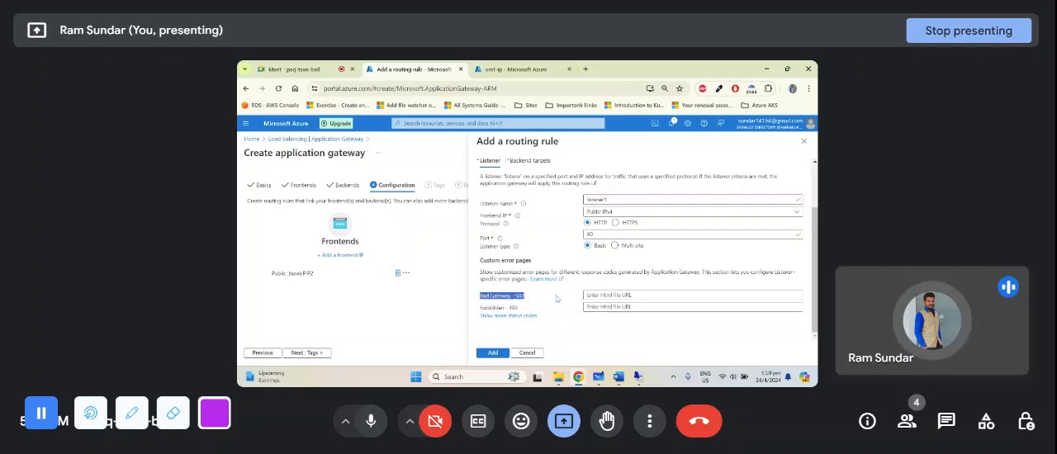
{"action": "left_click", "coordinate": [617, 296]}
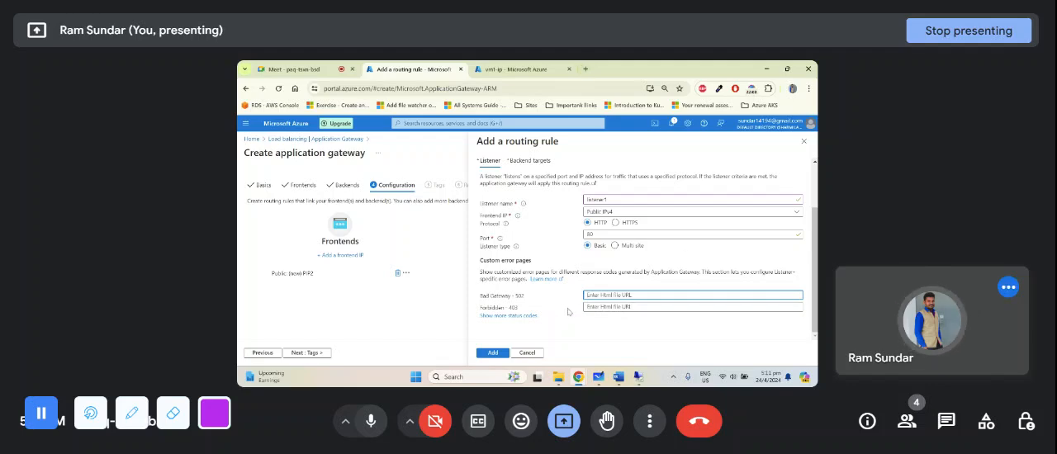
{"action": "scroll", "coordinate": [555, 269], "scroll_direction": "up", "scroll_amount": 3}
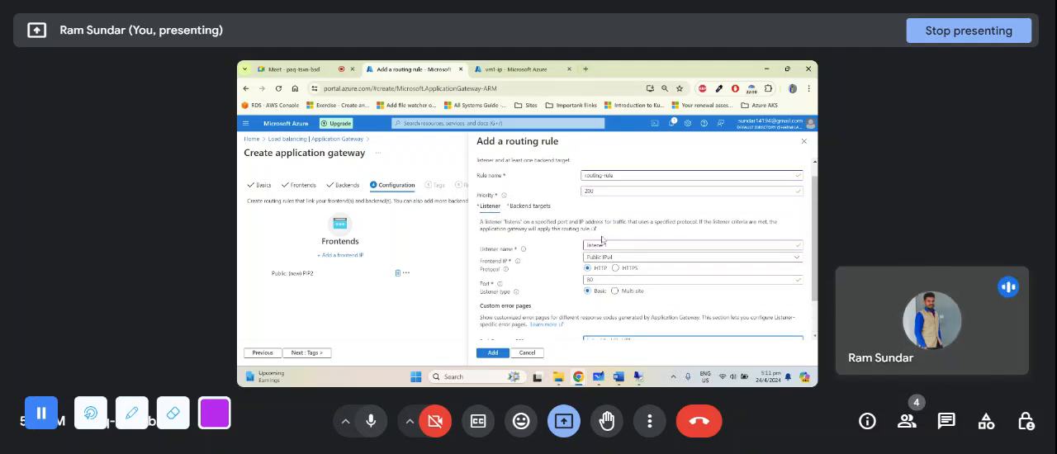
{"action": "scroll", "coordinate": [588, 263], "scroll_direction": "down", "scroll_amount": 3}
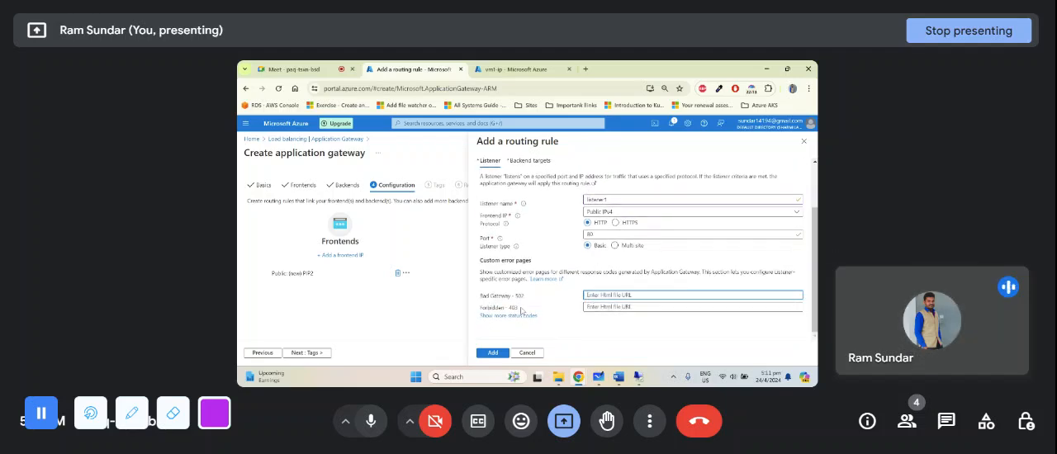
{"action": "left_click_drag", "start_coordinate": [477, 299], "coordinate": [642, 295]}
{"action": "scroll", "coordinate": [552, 266], "scroll_direction": "up", "scroll_amount": 2}
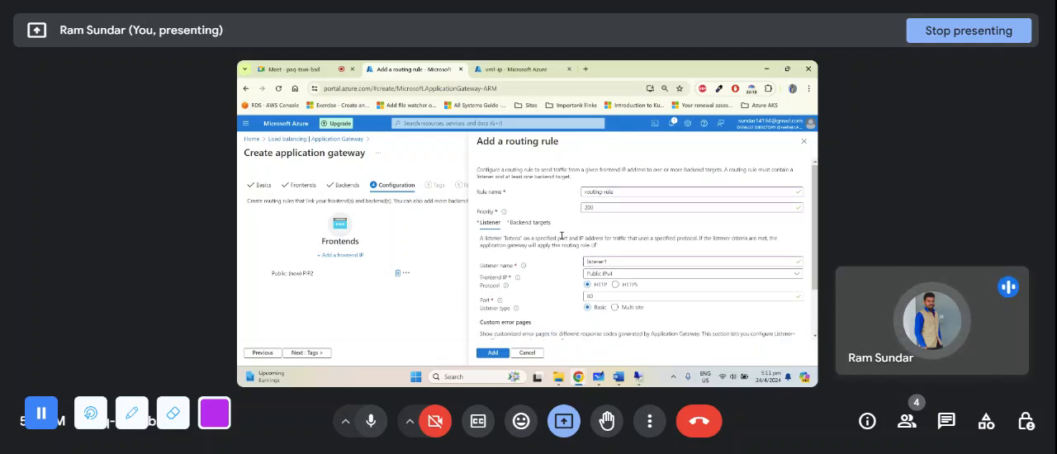
{"action": "scroll", "coordinate": [564, 232], "scroll_direction": "down", "scroll_amount": 2}
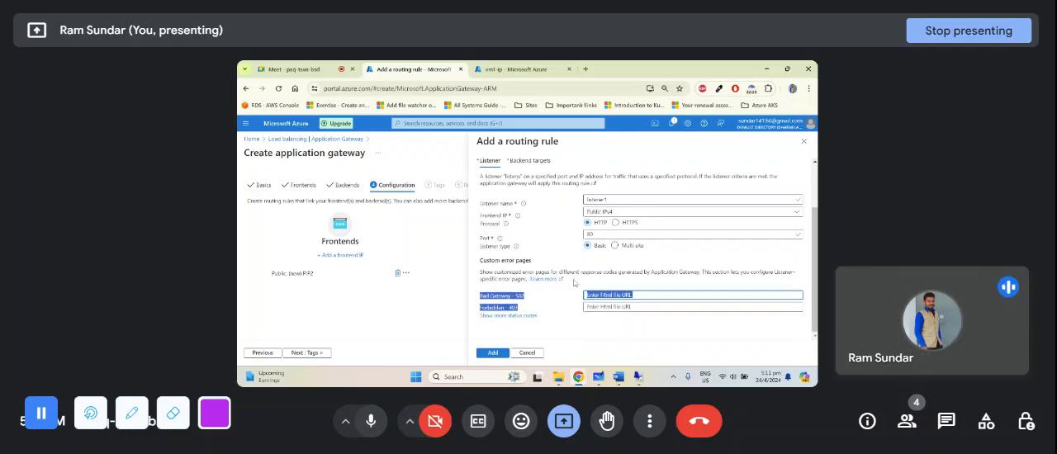
{"action": "left_click", "coordinate": [569, 246]}
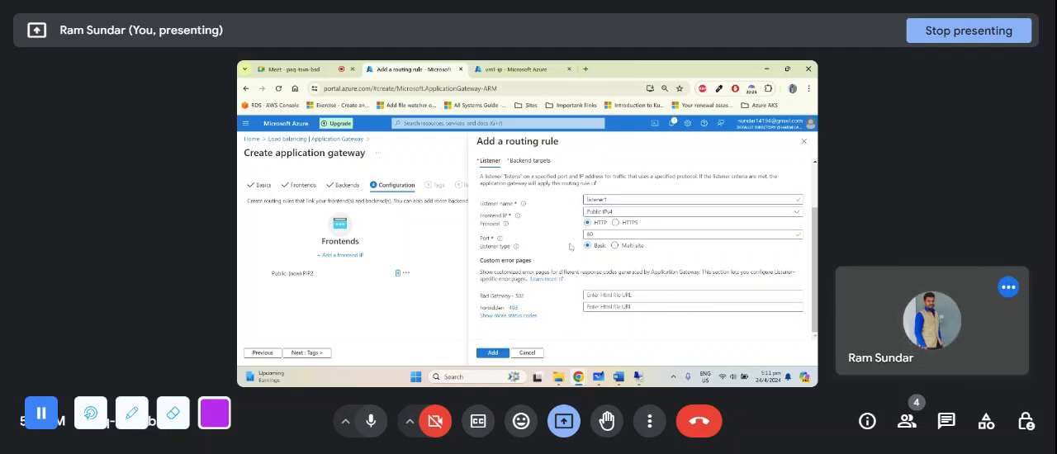
{"action": "left_click_drag", "start_coordinate": [477, 296], "coordinate": [525, 305]}
{"action": "left_click", "coordinate": [567, 251]}
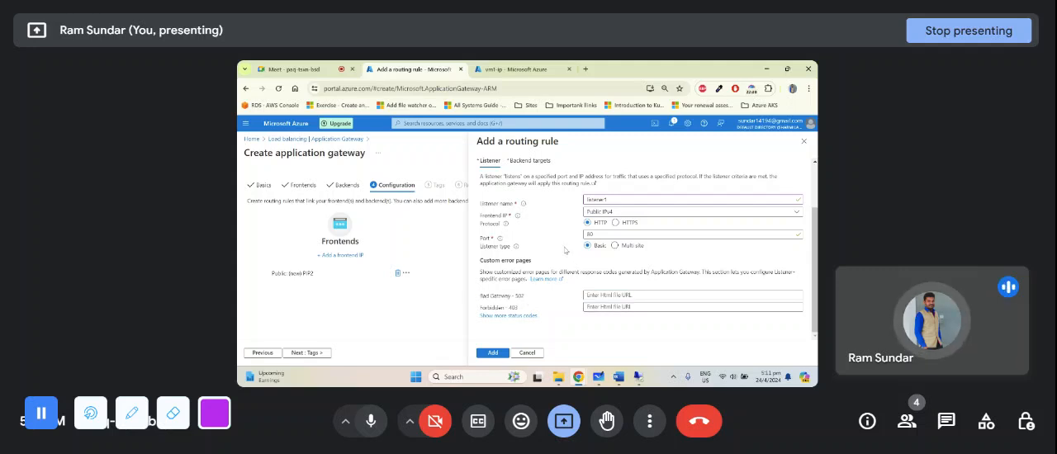
{"action": "left_click", "coordinate": [585, 69]}
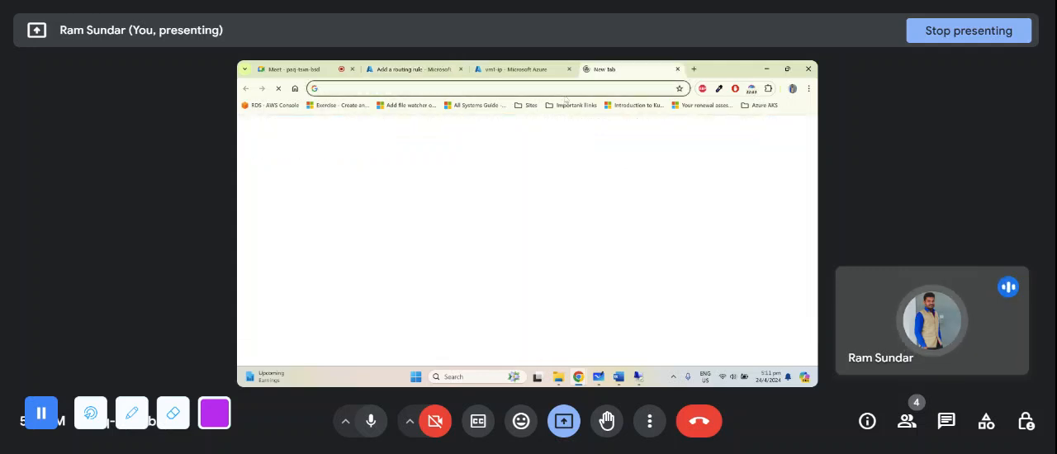
{"action": "left_click", "coordinate": [516, 69]}
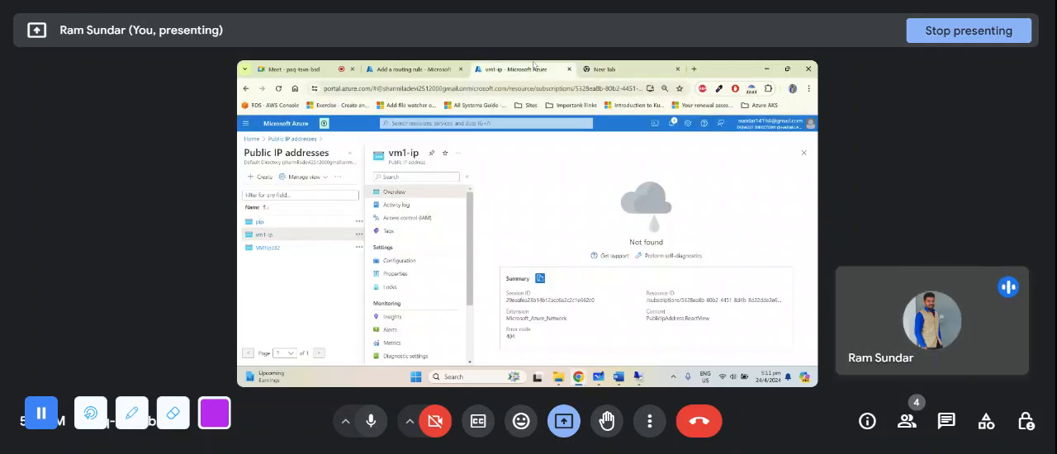
{"action": "left_click", "coordinate": [439, 66]}
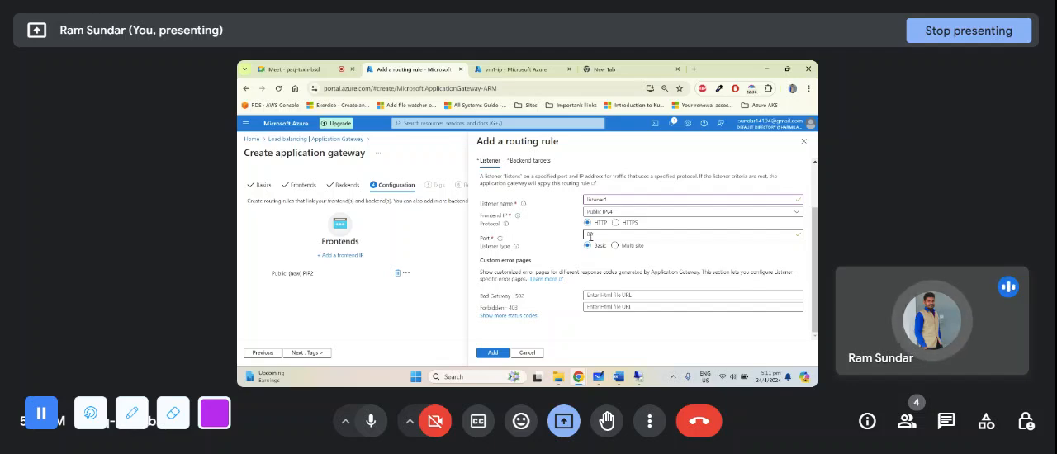
- Review the routing rule's priority, its listener settings and the Custom error pages section
{"action": "scroll", "coordinate": [559, 290], "scroll_direction": "up", "scroll_amount": 3}
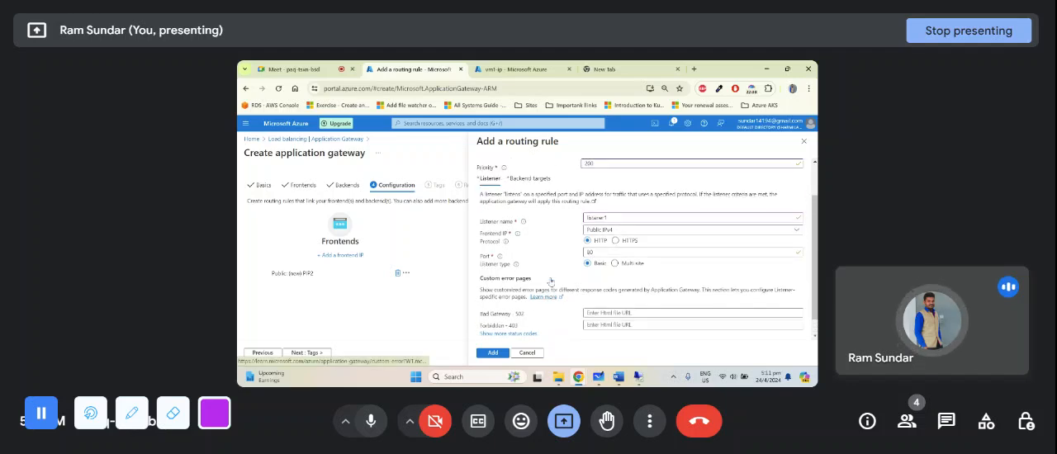
{"action": "scroll", "coordinate": [541, 283], "scroll_direction": "down", "scroll_amount": 2}
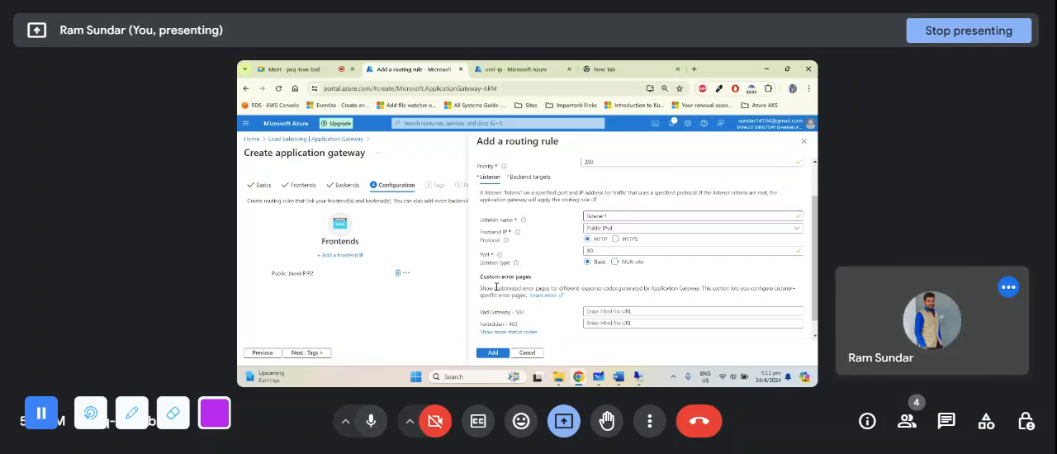
{"action": "left_click_drag", "start_coordinate": [508, 277], "coordinate": [487, 288]}
{"action": "scroll", "coordinate": [541, 271], "scroll_direction": "up", "scroll_amount": 1}
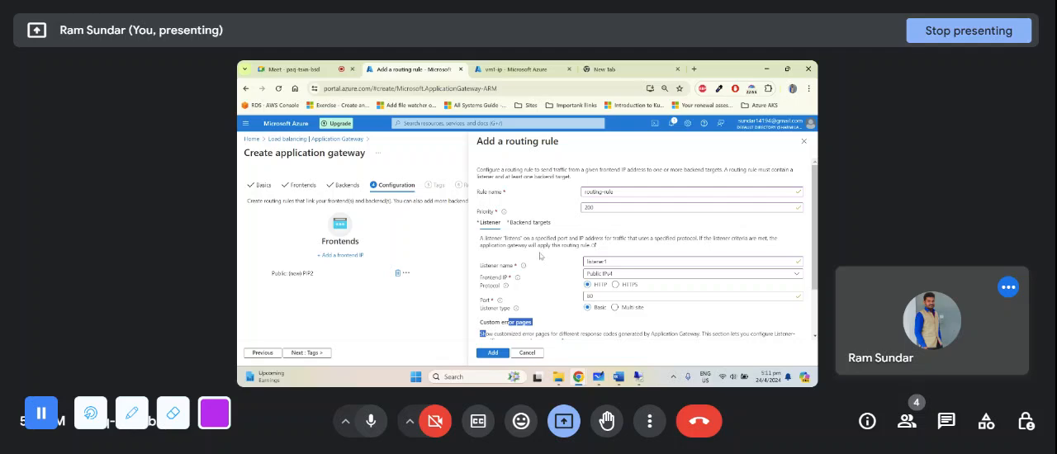
{"action": "scroll", "coordinate": [524, 236], "scroll_direction": "down", "scroll_amount": 1}
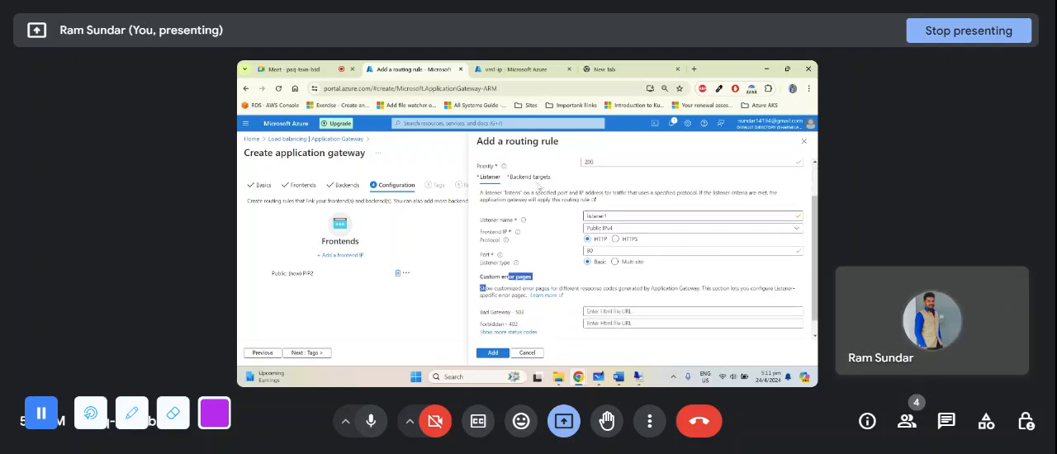
- Open the routing rule's backend targets and select Backendpool1 as the backend target, keeping the Backend pool target type
{"action": "left_click", "coordinate": [536, 183]}
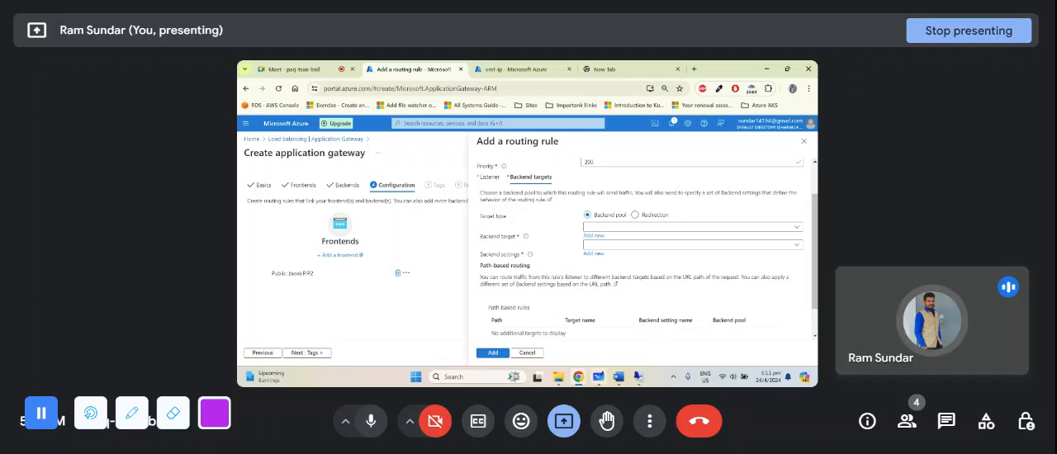
{"action": "left_click", "coordinate": [598, 377]}
{"action": "scroll", "coordinate": [727, 284], "scroll_direction": "down", "scroll_amount": 3}
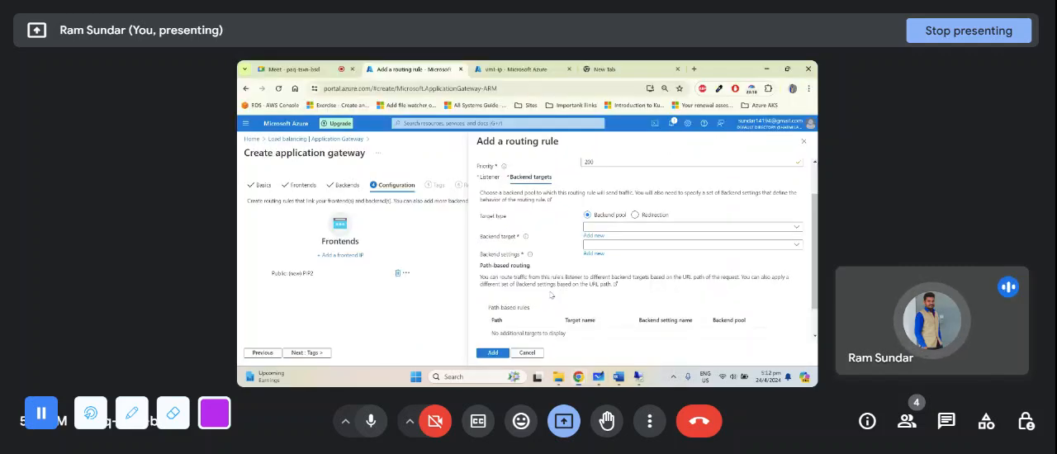
{"action": "left_click", "coordinate": [578, 377]}
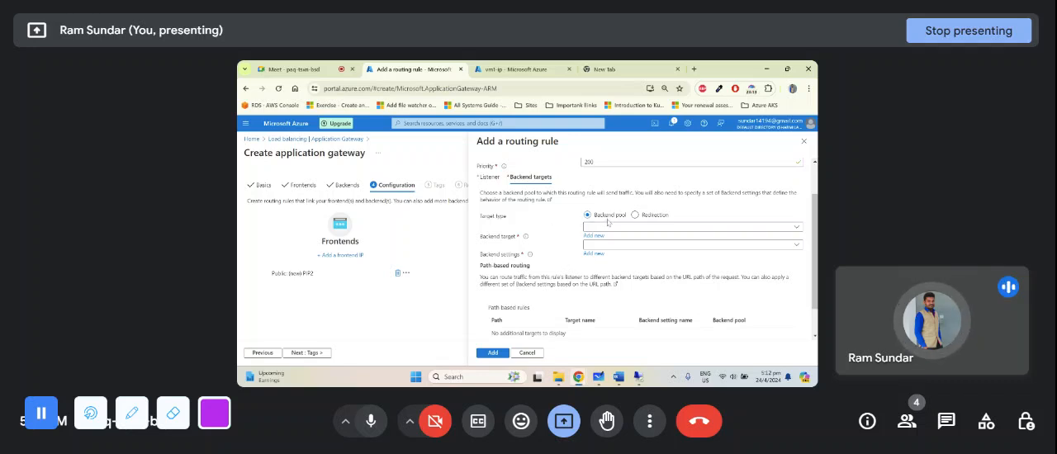
{"action": "left_click", "coordinate": [609, 228]}
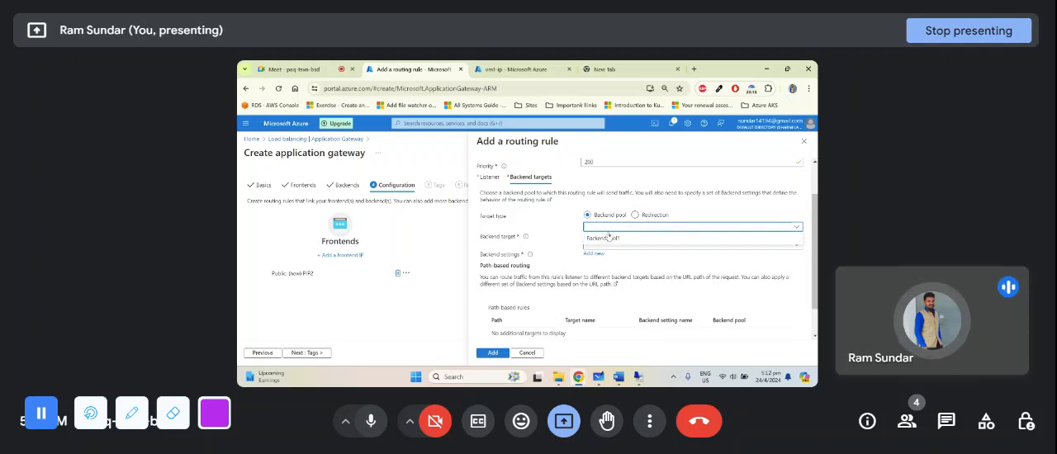
{"action": "left_click", "coordinate": [605, 237]}
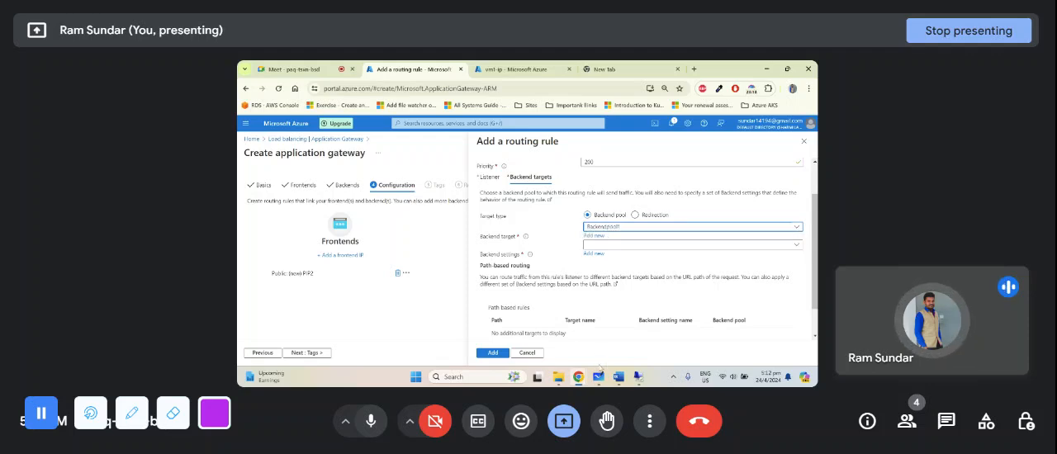
- Compare the backend target settings with the Microsoft Whiteboard diagram, following the path from App gateway through Listener and routing rules to the backend pool
{"action": "left_click", "coordinate": [598, 376]}
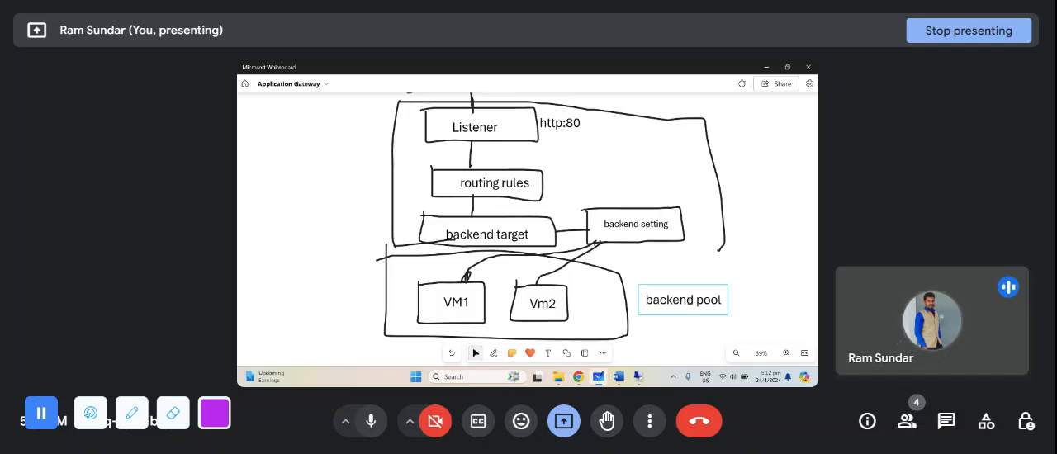
{"action": "left_click", "coordinate": [578, 376]}
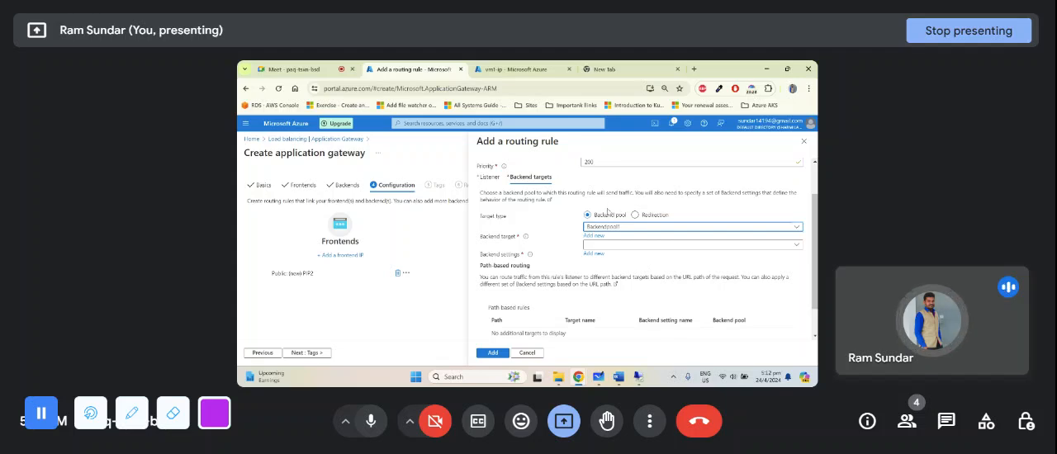
{"action": "scroll", "coordinate": [619, 257], "scroll_direction": "down", "scroll_amount": 1}
{"action": "scroll", "coordinate": [606, 250], "scroll_direction": "up", "scroll_amount": 1}
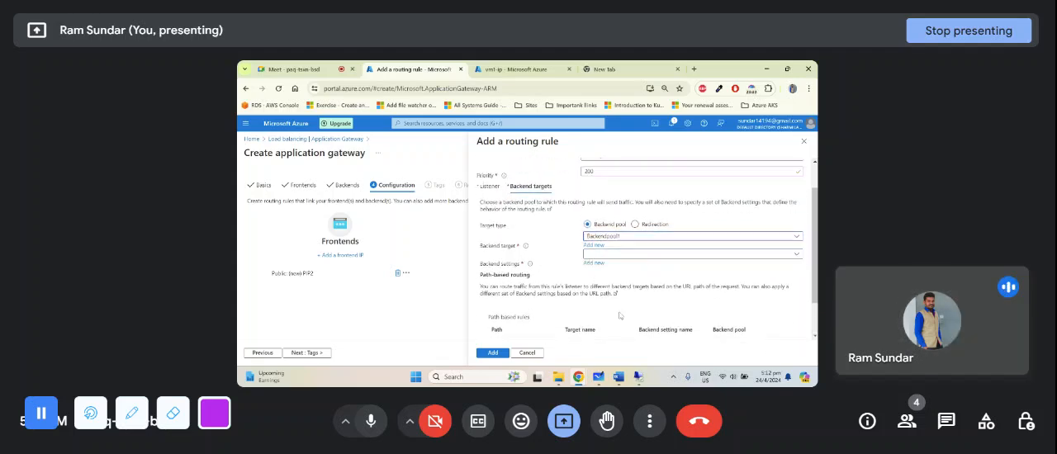
{"action": "left_click", "coordinate": [599, 376]}
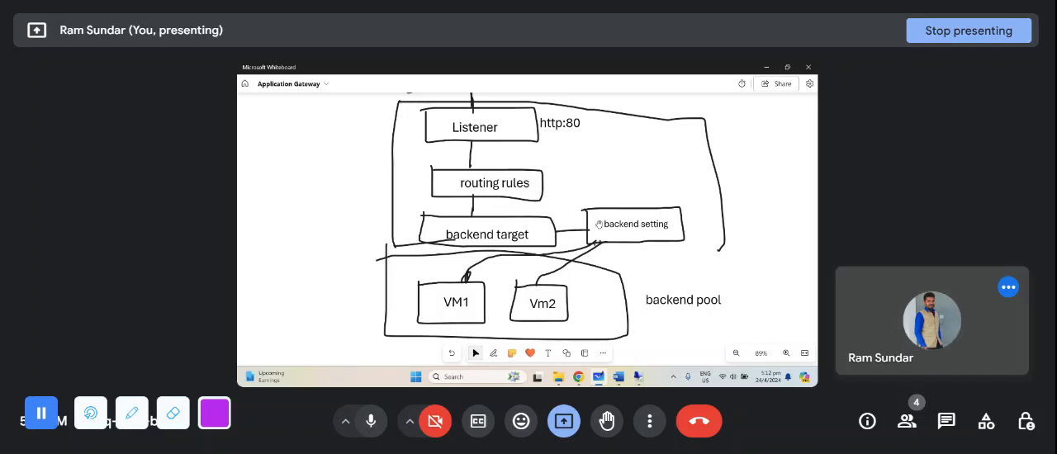
{"action": "mouse_move", "coordinate": [579, 378]}
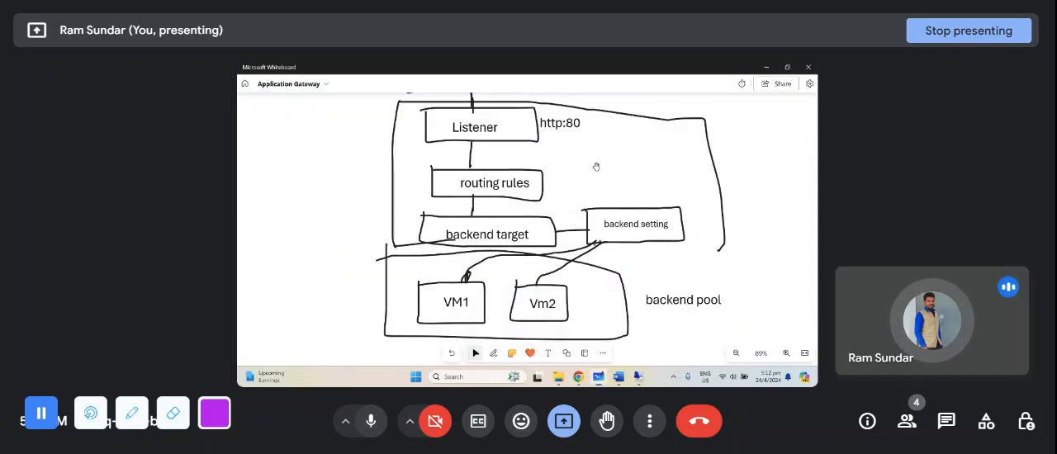
{"action": "scroll", "coordinate": [742, 200], "scroll_direction": "up", "scroll_amount": 3}
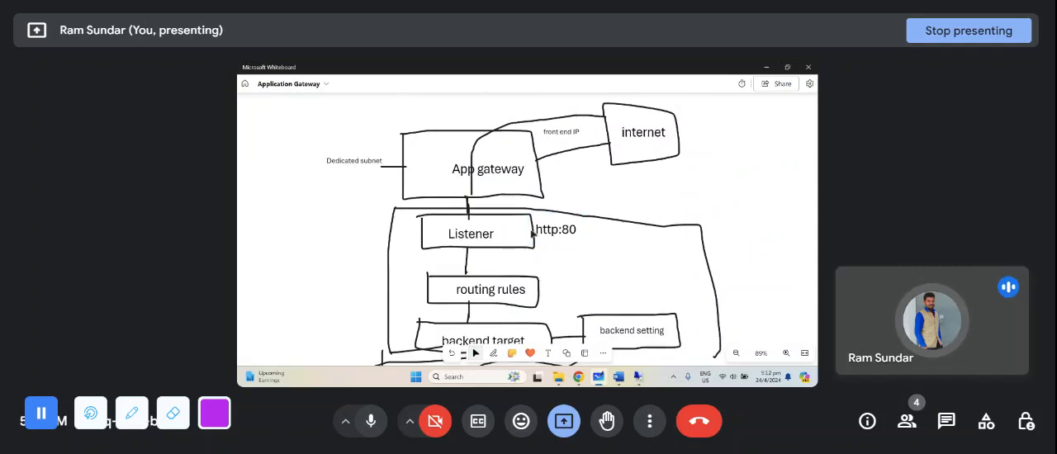
{"action": "scroll", "coordinate": [751, 281], "scroll_direction": "down", "scroll_amount": 4}
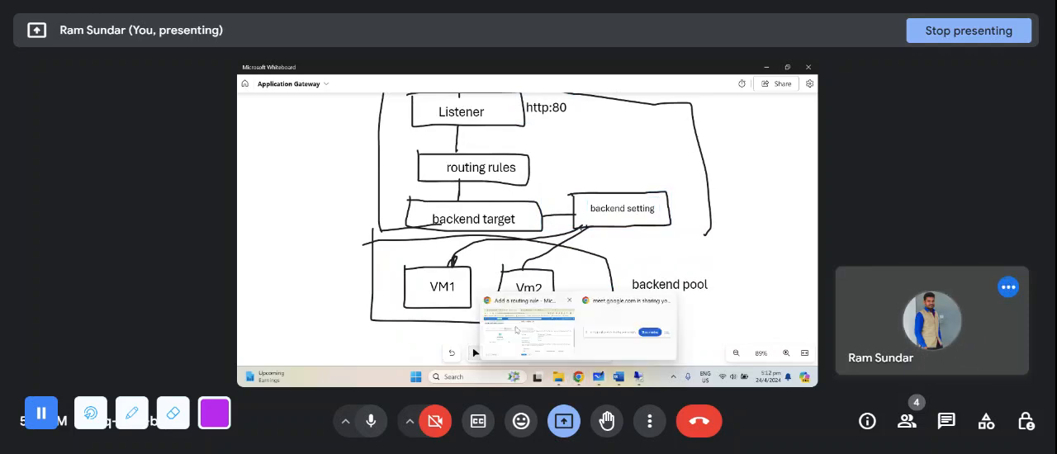
- Switch to the Azure portal, start a new backend setting for the routing rule and name it backendsetting
{"action": "left_click", "coordinate": [520, 331]}
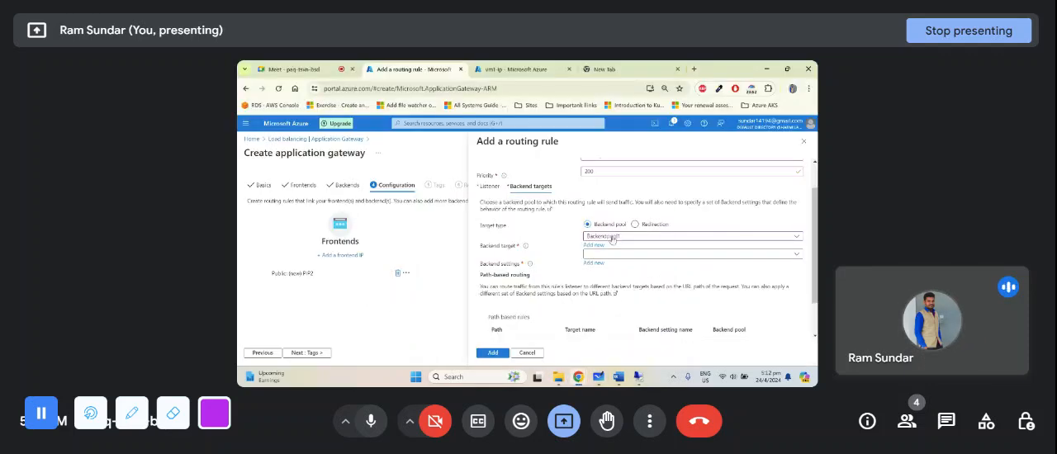
{"action": "left_click", "coordinate": [594, 264]}
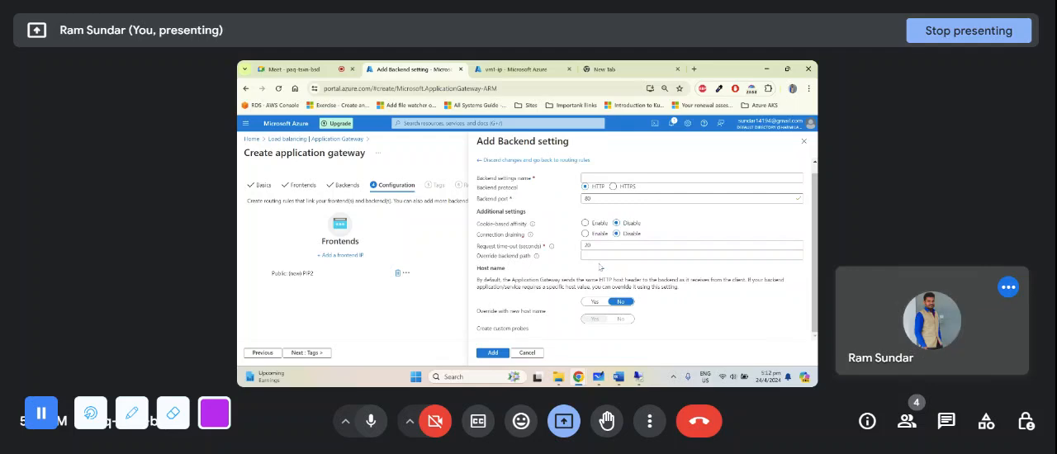
{"action": "scroll", "coordinate": [597, 221], "scroll_direction": "up", "scroll_amount": 1}
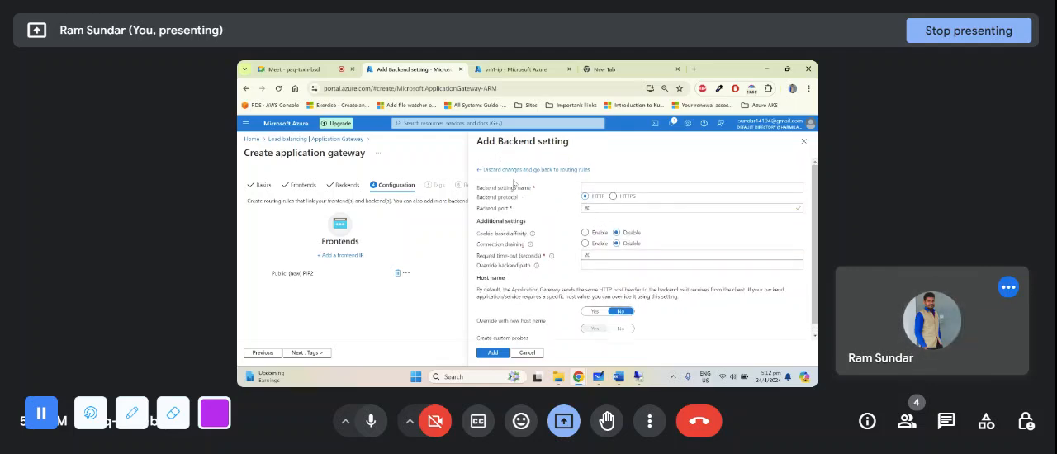
{"action": "left_click", "coordinate": [595, 189]}
{"action": "type", "text": "bsd"}
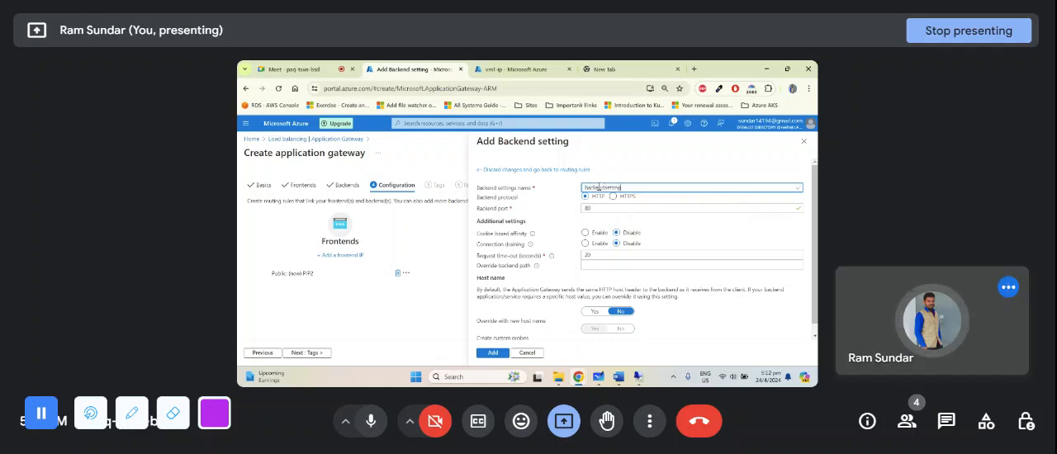
{"action": "left_click", "coordinate": [568, 206]}
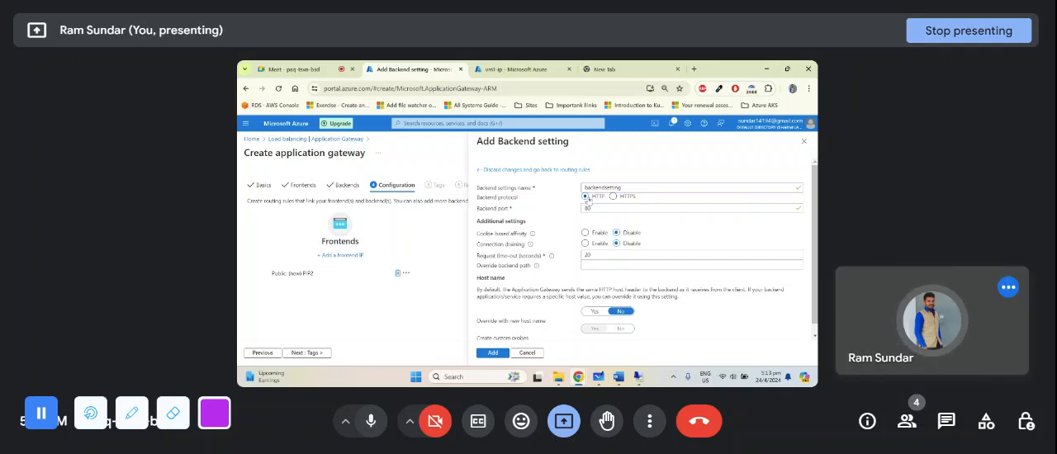
{"action": "left_click", "coordinate": [592, 208]}
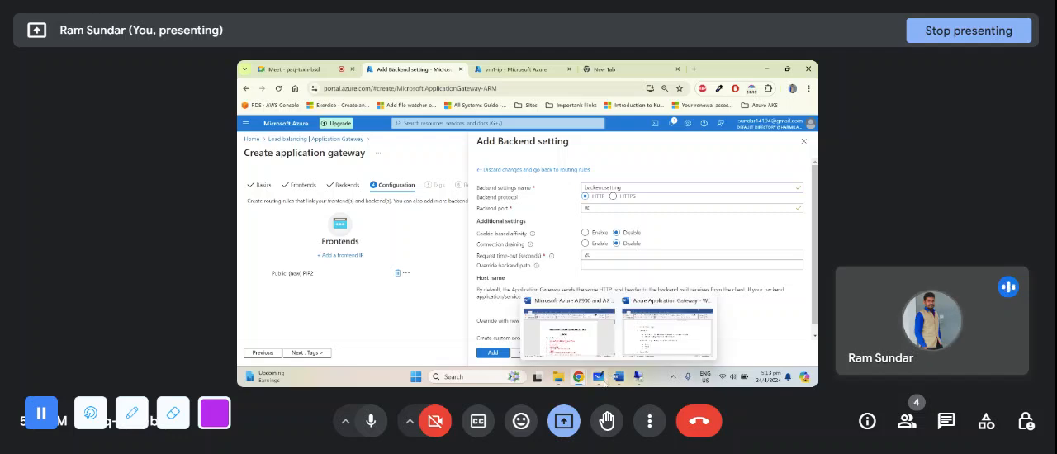
- Switch to Microsoft Whiteboard and add the text label http:80 just below the backend setting box
{"action": "left_click", "coordinate": [599, 376]}
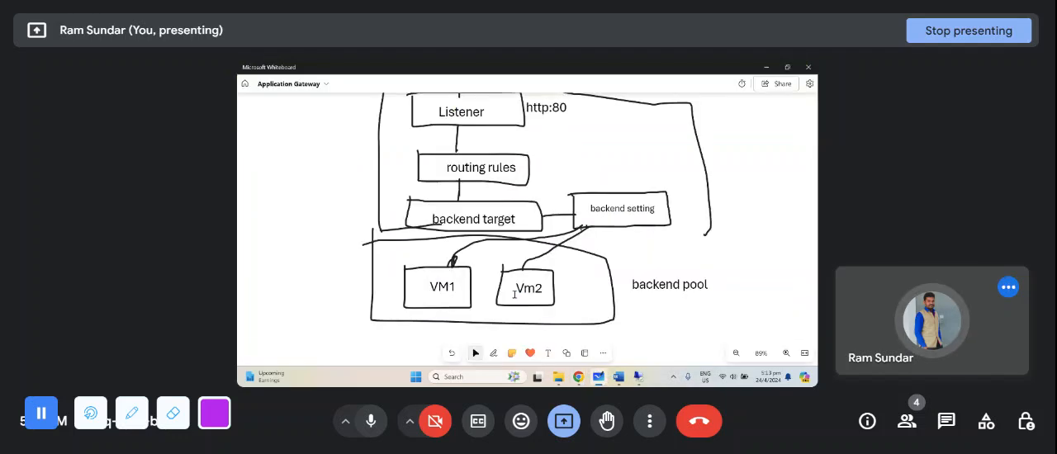
{"action": "left_click", "coordinate": [455, 295]}
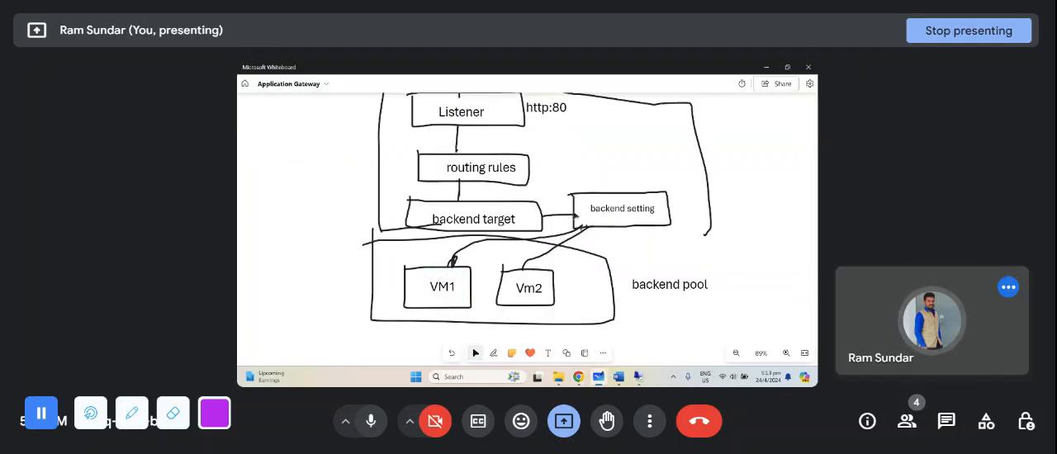
{"action": "left_click", "coordinate": [548, 353]}
{"action": "left_click", "coordinate": [616, 234]}
{"action": "type", "text": "htt"}
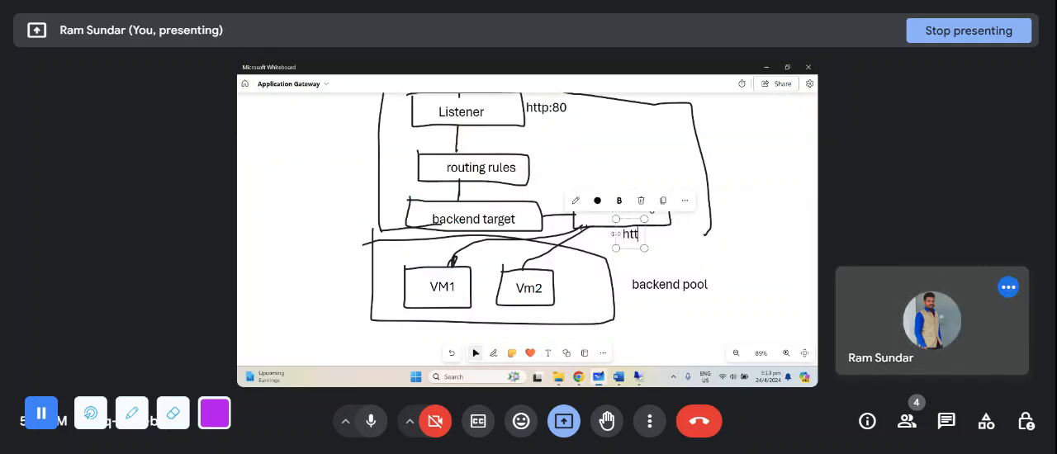
{"action": "type", "text": "p:80"}
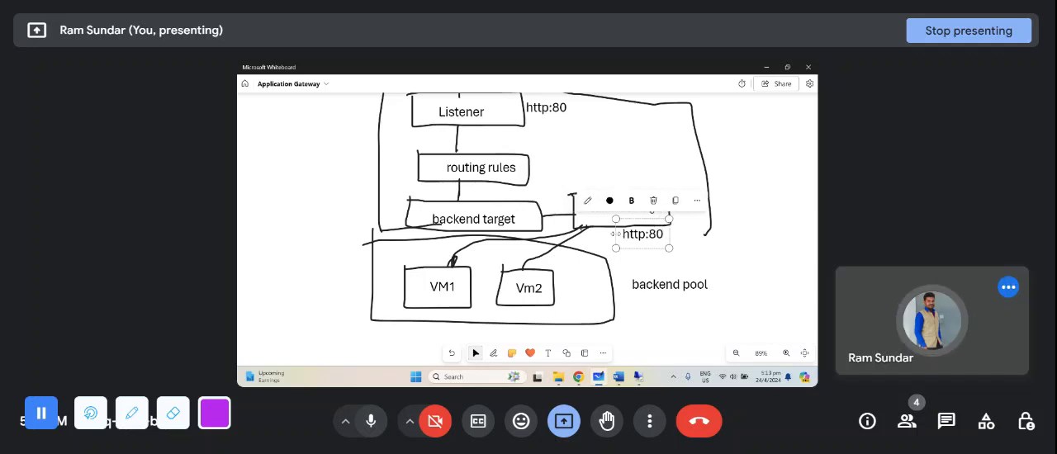
{"action": "left_click", "coordinate": [660, 265]}
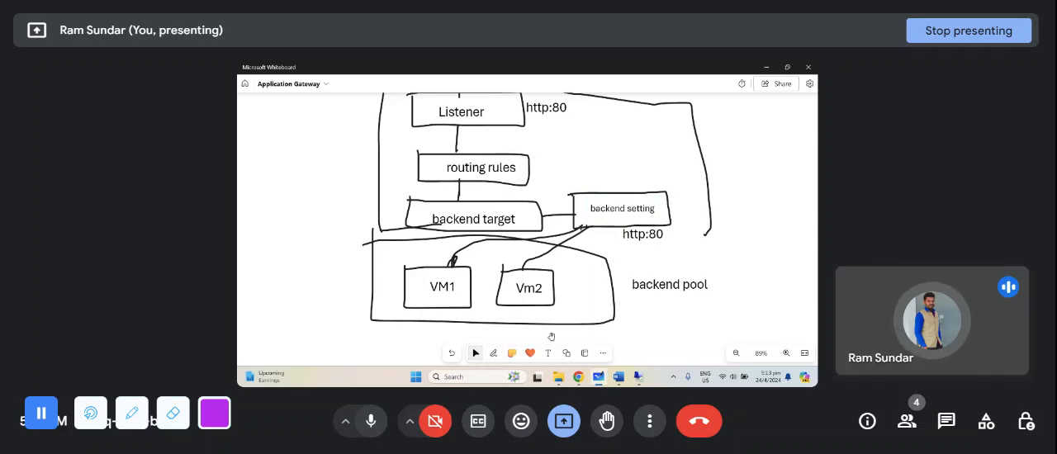
- Switch to the Azure portal and examine the backend port, cookie-based affinity and connection draining options of the backend setting
{"action": "mouse_move", "coordinate": [578, 377]}
{"action": "left_click", "coordinate": [551, 332]}
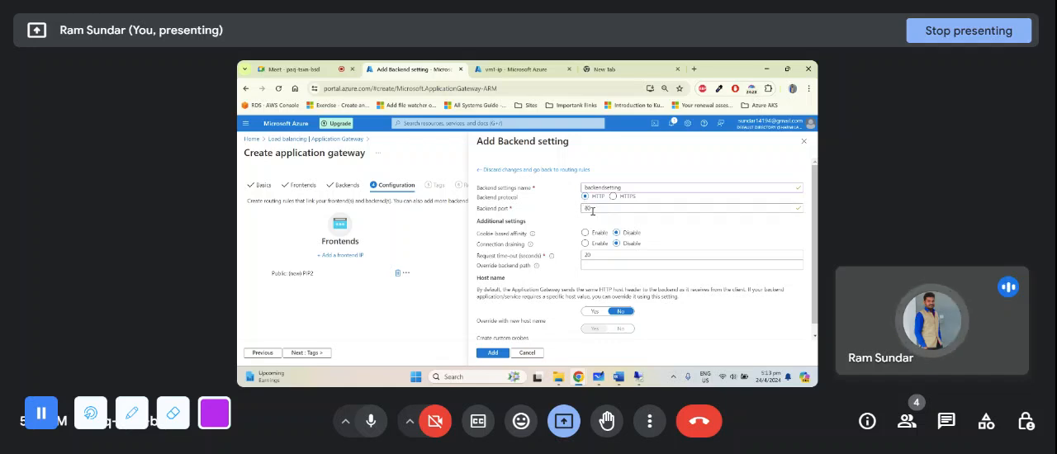
{"action": "left_click", "coordinate": [599, 209]}
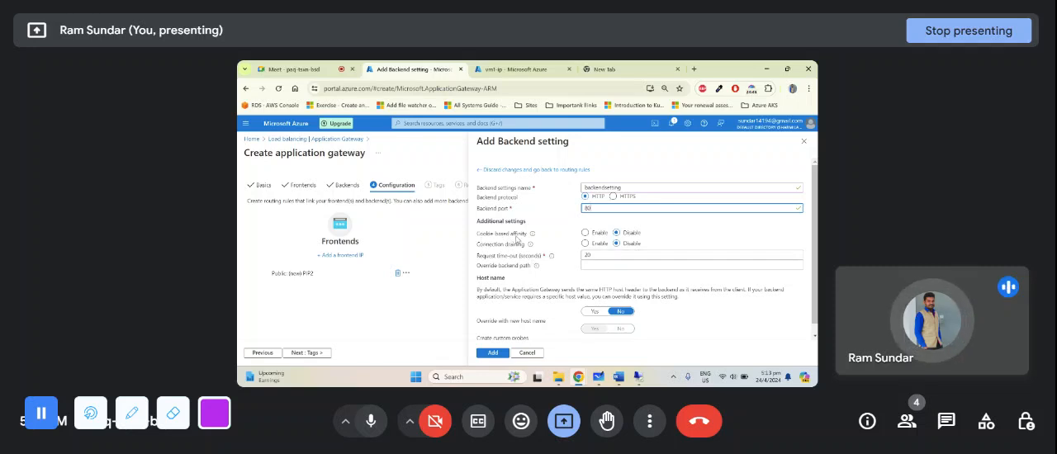
{"action": "left_click_drag", "start_coordinate": [477, 246], "coordinate": [529, 235]}
{"action": "left_click", "coordinate": [567, 250]}
{"action": "left_click", "coordinate": [560, 233]}
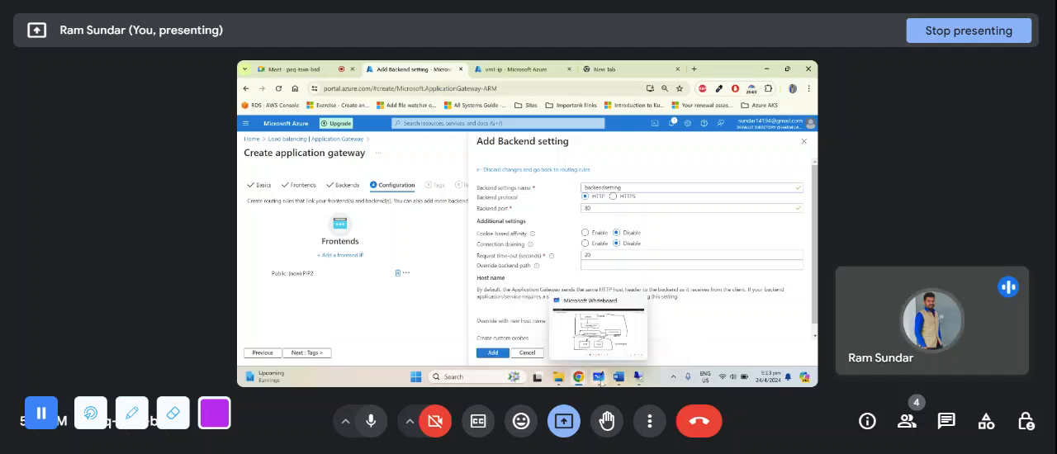
- Switch to Microsoft Whiteboard and examine the path from internet through App gateway, Listener and backend setting to the VMs in the backend pool
{"action": "left_click", "coordinate": [598, 377]}
{"action": "scroll", "coordinate": [619, 184], "scroll_direction": "down", "scroll_amount": 2}
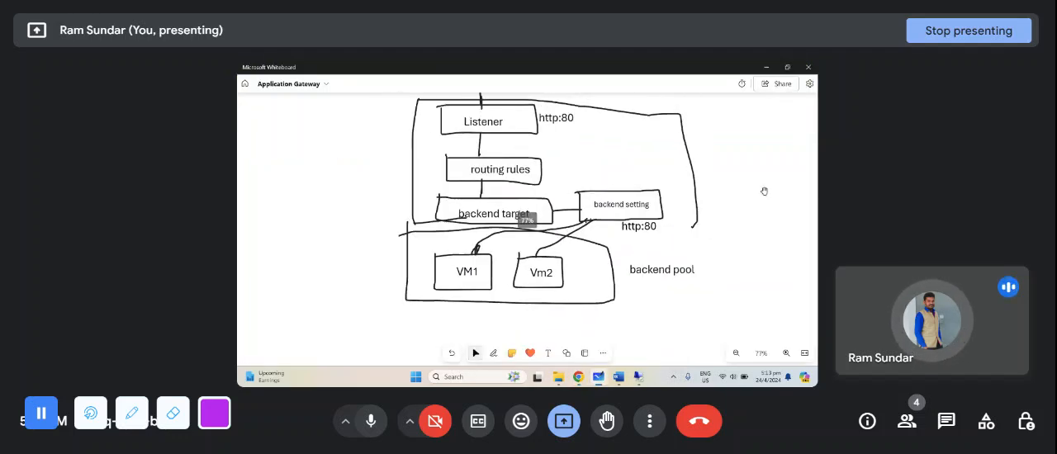
{"action": "scroll", "coordinate": [756, 214], "scroll_direction": "up", "scroll_amount": 1}
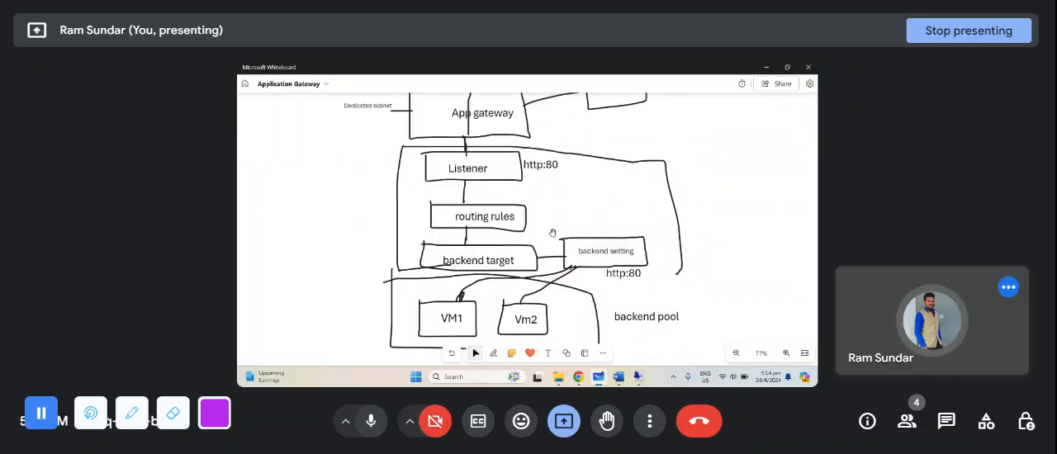
{"action": "scroll", "coordinate": [553, 233], "scroll_direction": "down", "scroll_amount": 1}
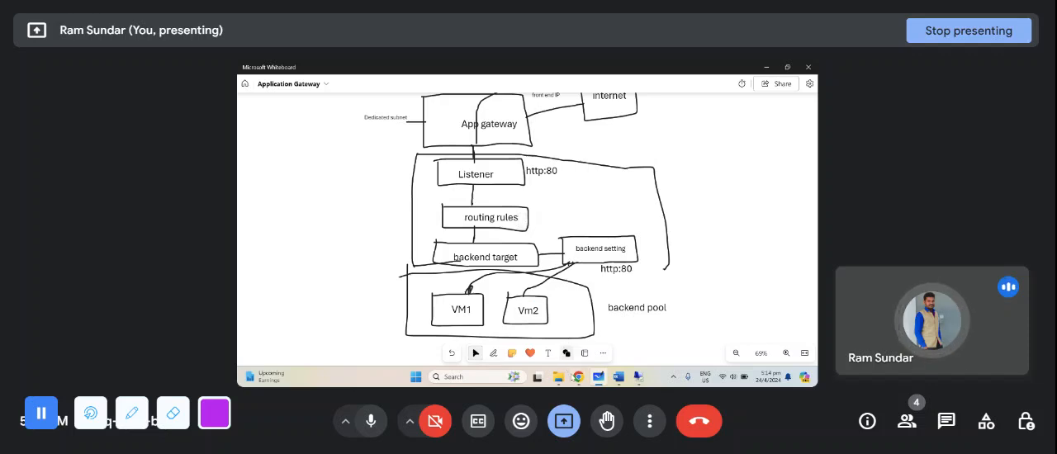
{"action": "mouse_move", "coordinate": [579, 377]}
{"action": "left_click", "coordinate": [552, 325]}
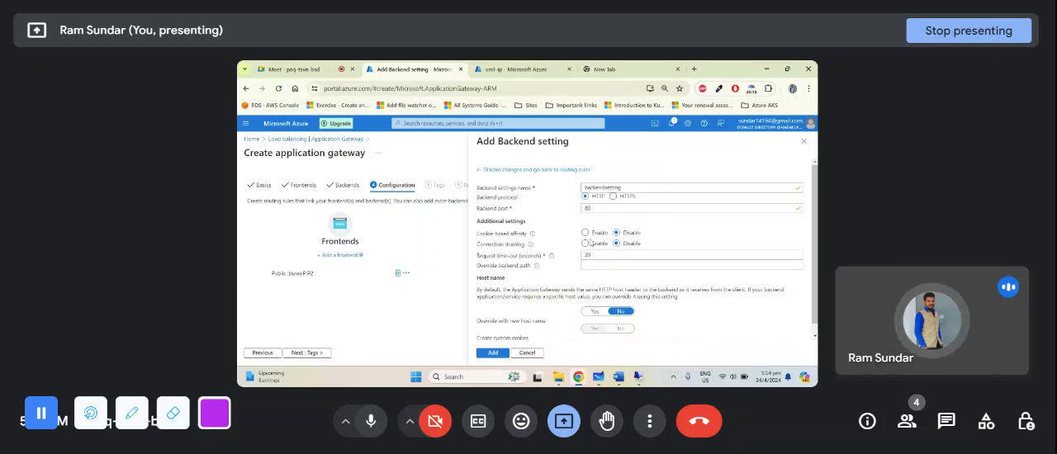
{"action": "left_click", "coordinate": [598, 376]}
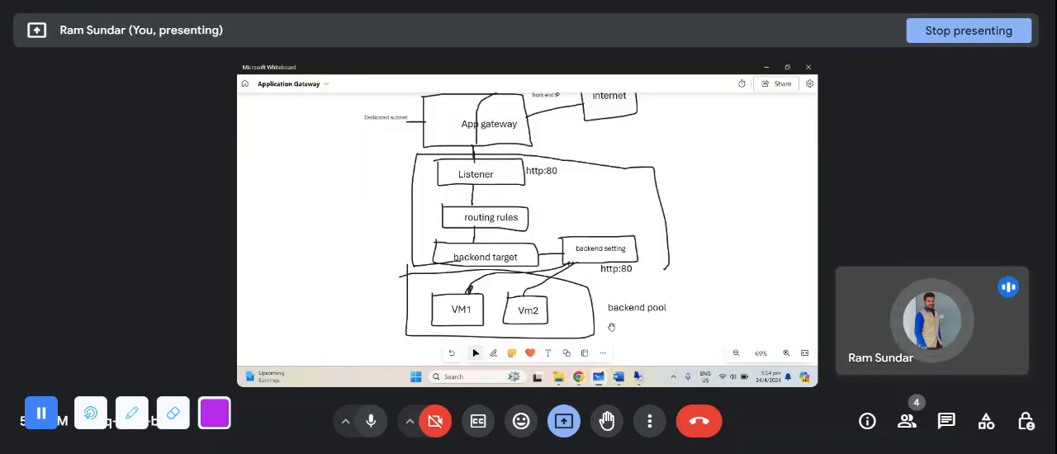
{"action": "scroll", "coordinate": [592, 218], "scroll_direction": "down", "scroll_amount": 1}
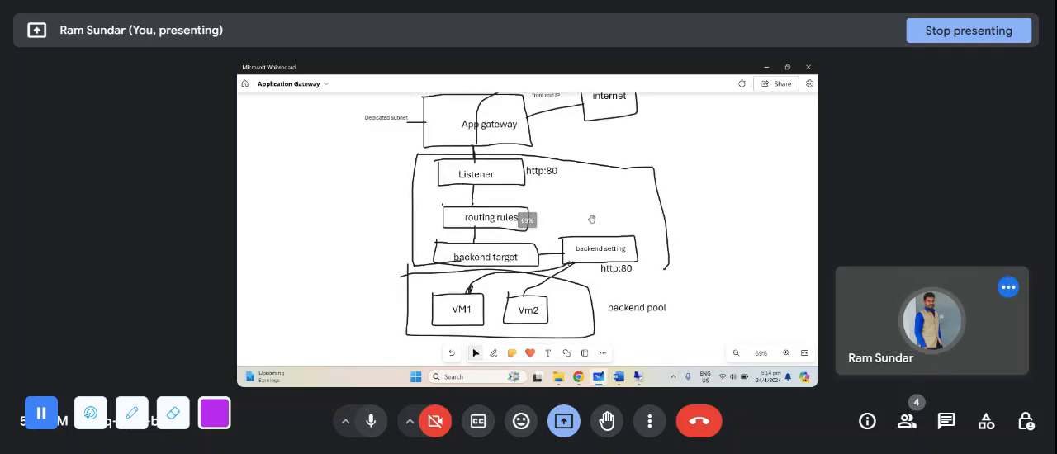
{"action": "scroll", "coordinate": [591, 218], "scroll_direction": "down", "scroll_amount": 1}
{"action": "left_click_drag", "start_coordinate": [642, 135], "coordinate": [639, 170]}
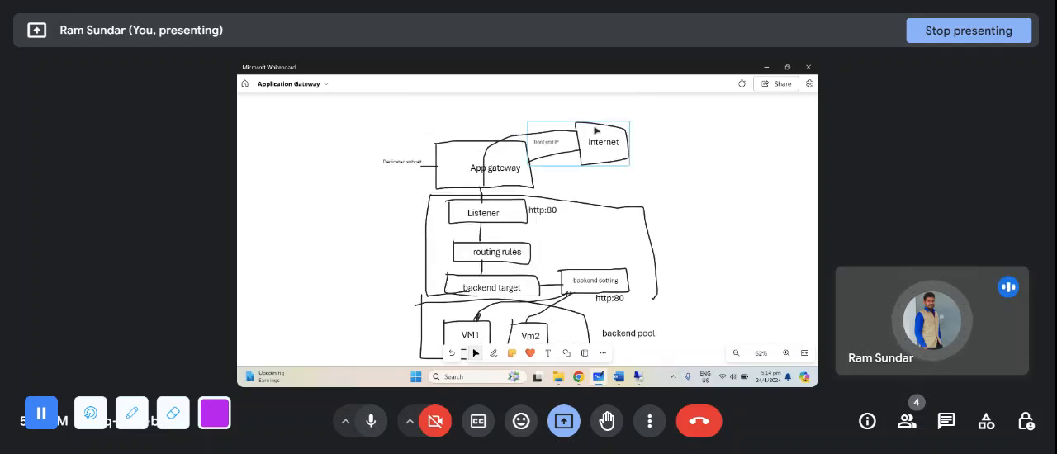
{"action": "scroll", "coordinate": [567, 250], "scroll_direction": "up", "scroll_amount": 1}
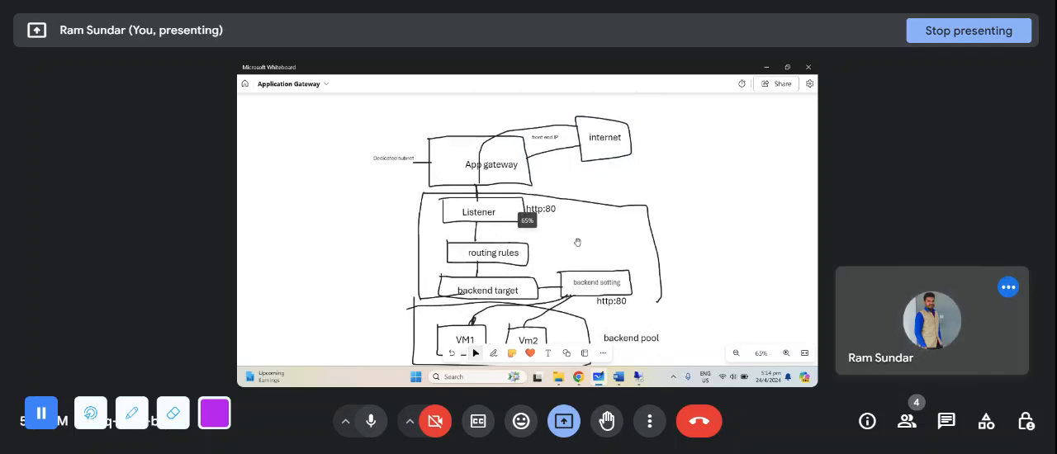
{"action": "left_click_drag", "start_coordinate": [575, 243], "coordinate": [576, 197]}
{"action": "left_click", "coordinate": [474, 289]}
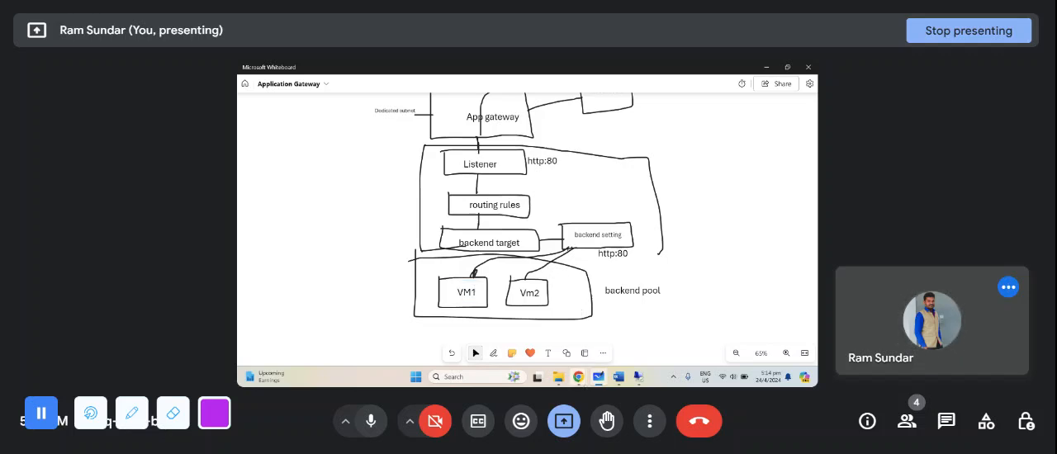
- Switch to the Azure portal, enable cookie-based affinity for the backend setting and set it back to Disable
{"action": "mouse_move", "coordinate": [579, 377]}
{"action": "left_click", "coordinate": [533, 335]}
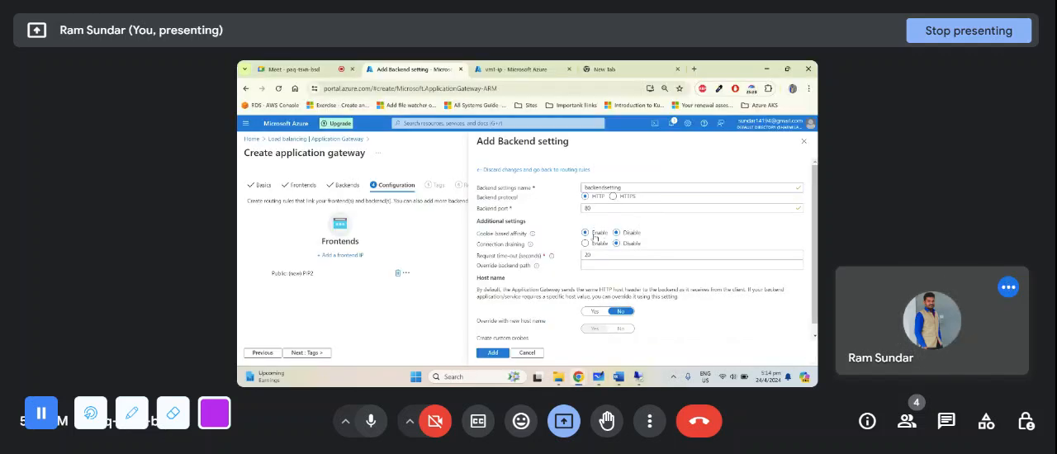
{"action": "left_click", "coordinate": [595, 237]}
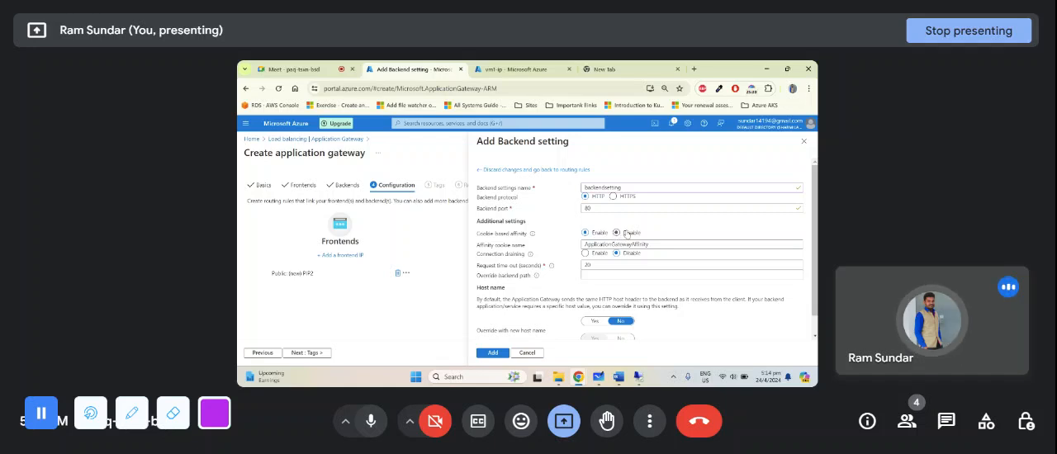
{"action": "left_click", "coordinate": [627, 235]}
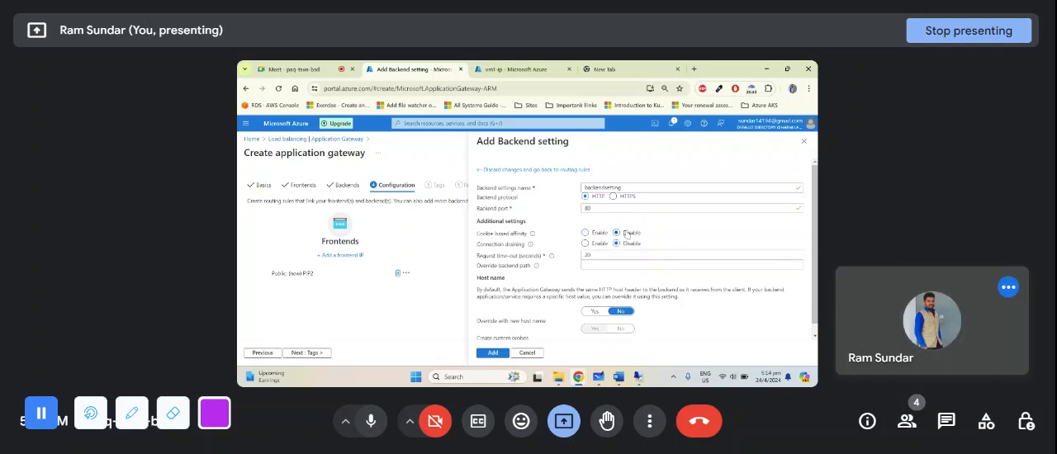
- Examine the connection draining option, comparing it with VM1 in the Microsoft Whiteboard diagram, and return to the Azure portal
{"action": "left_click_drag", "start_coordinate": [478, 246], "coordinate": [518, 248]}
{"action": "left_click", "coordinate": [567, 248]}
{"action": "left_click", "coordinate": [597, 380]}
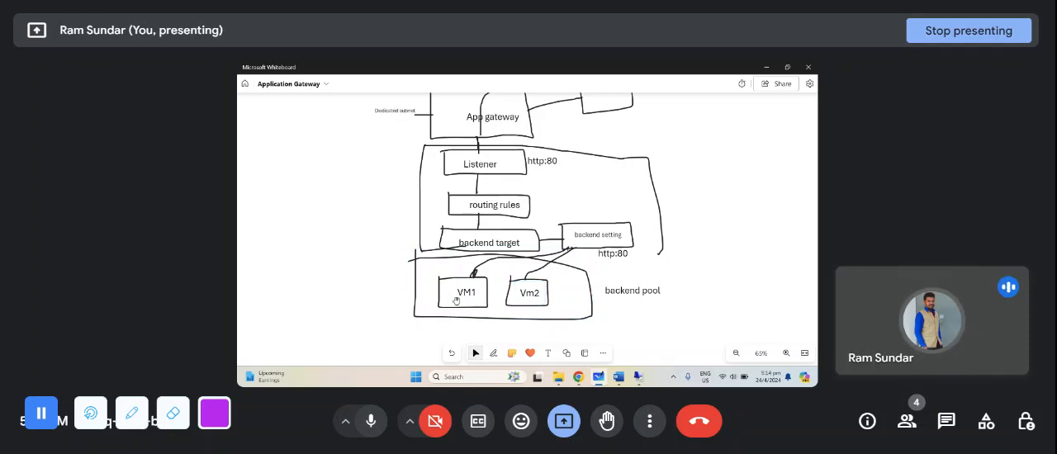
{"action": "mouse_move", "coordinate": [579, 377]}
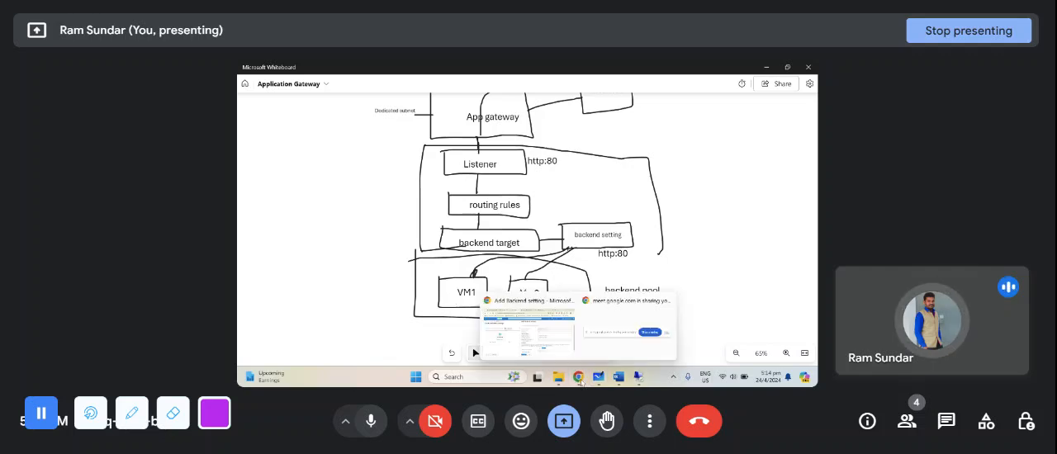
{"action": "left_click", "coordinate": [530, 327]}
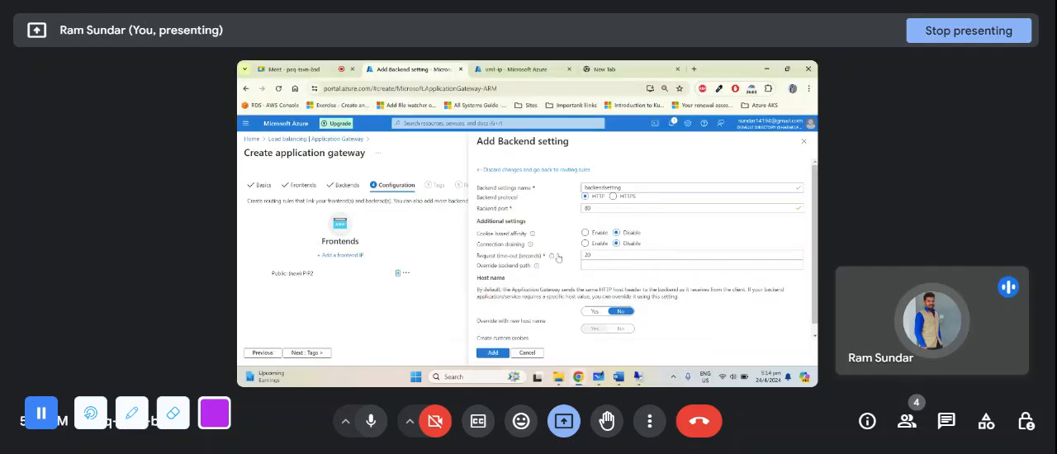
- Enable connection draining for the backend setting and compare its drain timeout with the backend pool VMs in the Microsoft Whiteboard diagram
{"action": "left_click", "coordinate": [585, 244]}
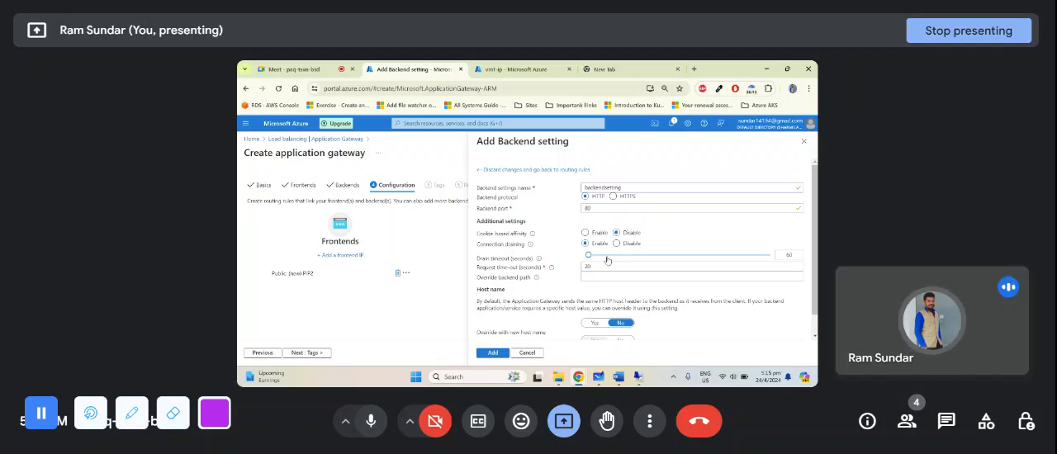
{"action": "key", "text": "alt+Tab"}
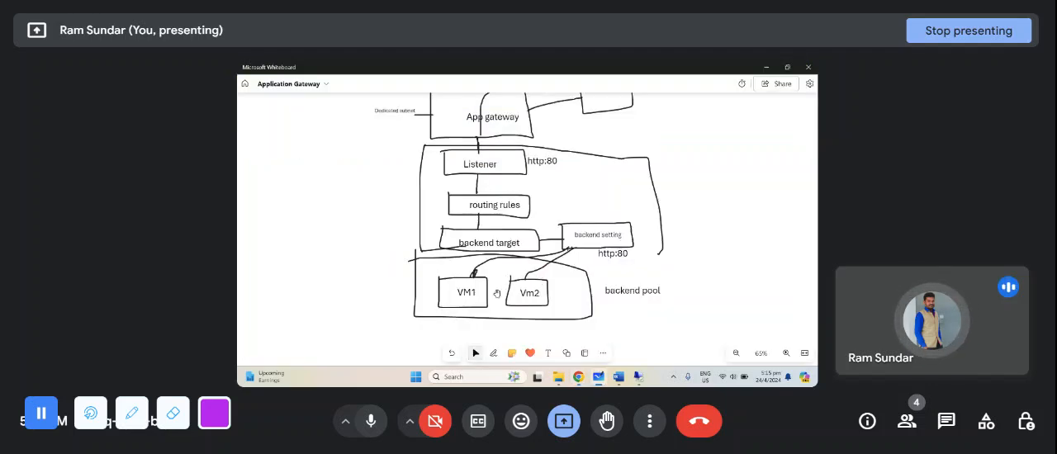
{"action": "key", "text": "alt+Tab"}
{"action": "left_click", "coordinate": [785, 255]}
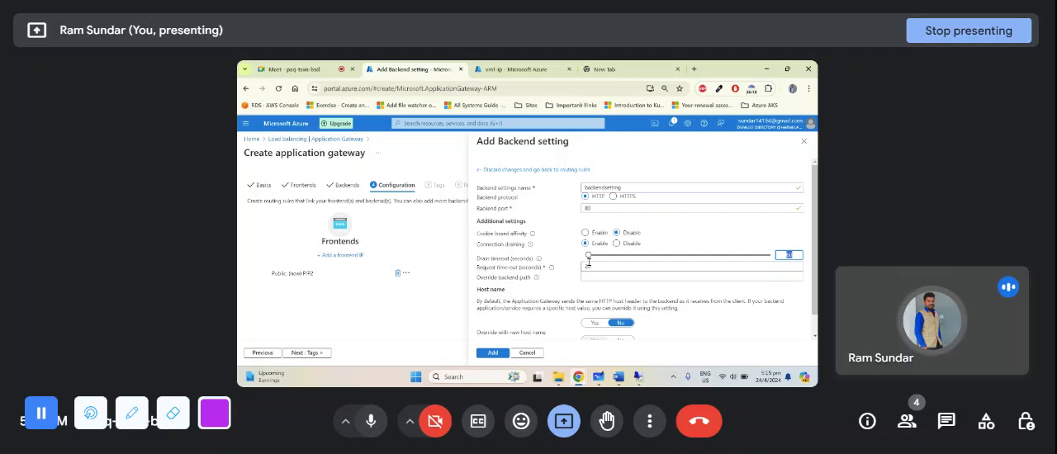
{"action": "key", "text": "alt+Tab"}
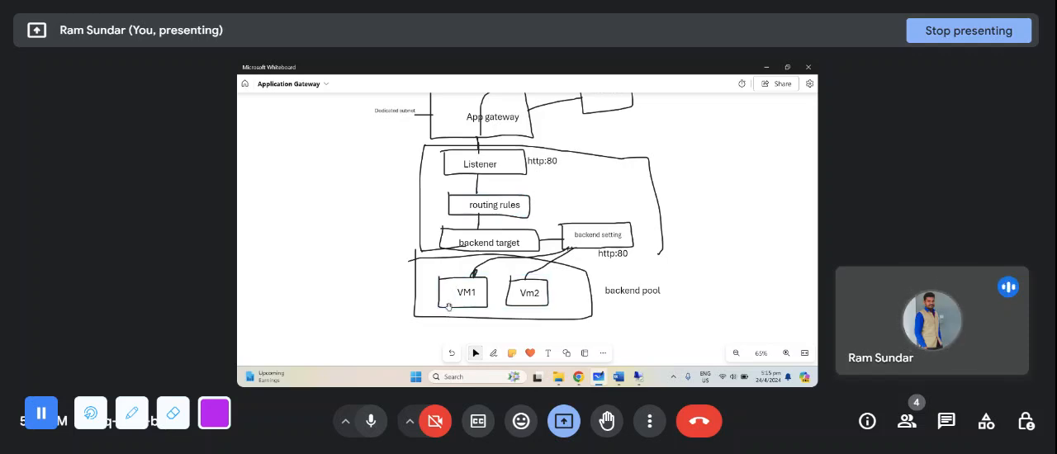
{"action": "key", "text": "alt+Tab"}
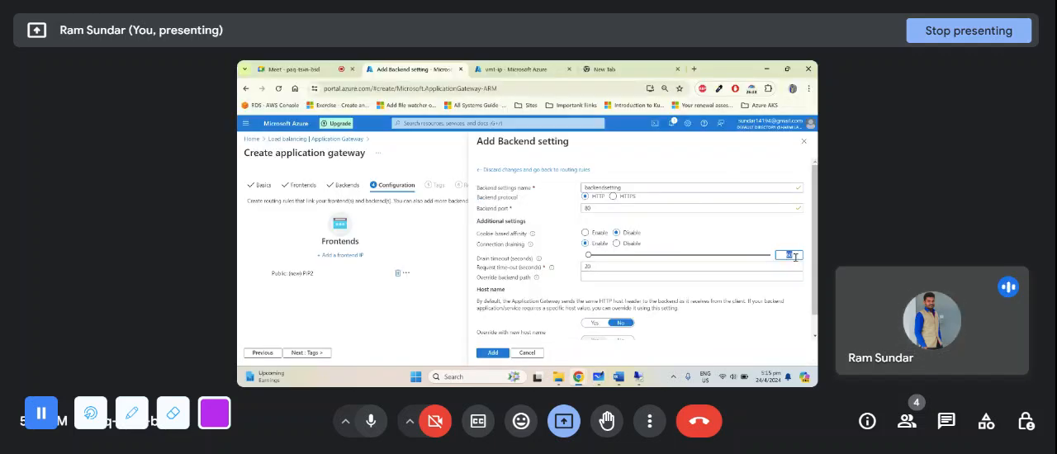
- Review VM1 and Vm2 in Microsoft Whiteboard, then switch to the Azure portal and set the drain timeout to 120 seconds
{"action": "key", "text": "alt+Tab"}
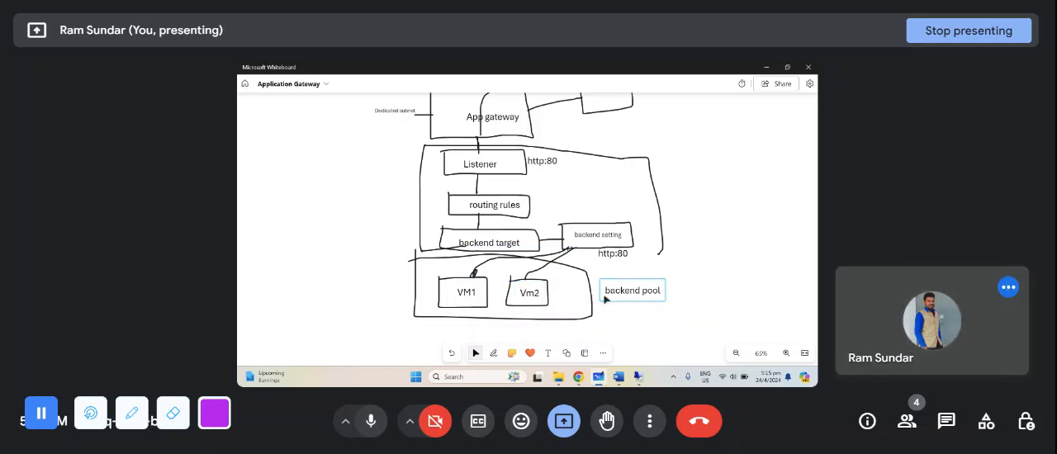
{"action": "left_click", "coordinate": [516, 292]}
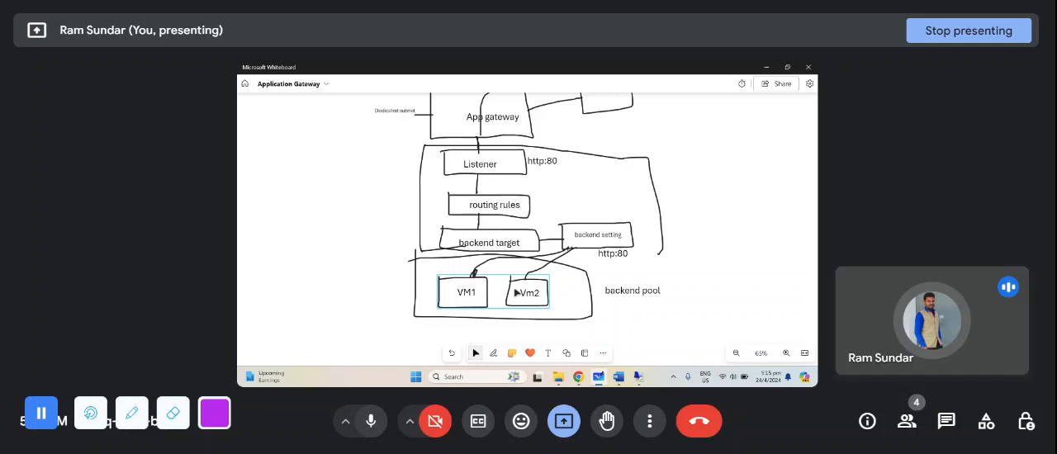
{"action": "left_click", "coordinate": [494, 287]}
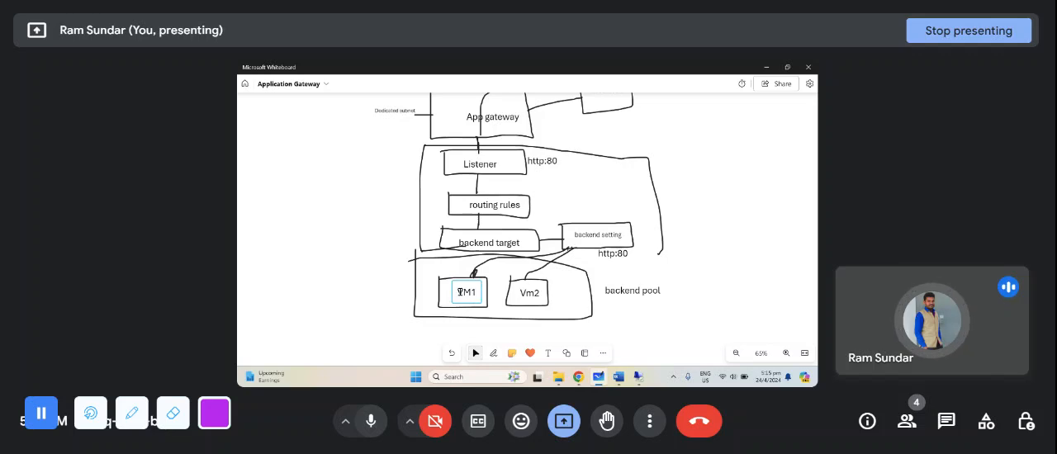
{"action": "left_click", "coordinate": [460, 292]}
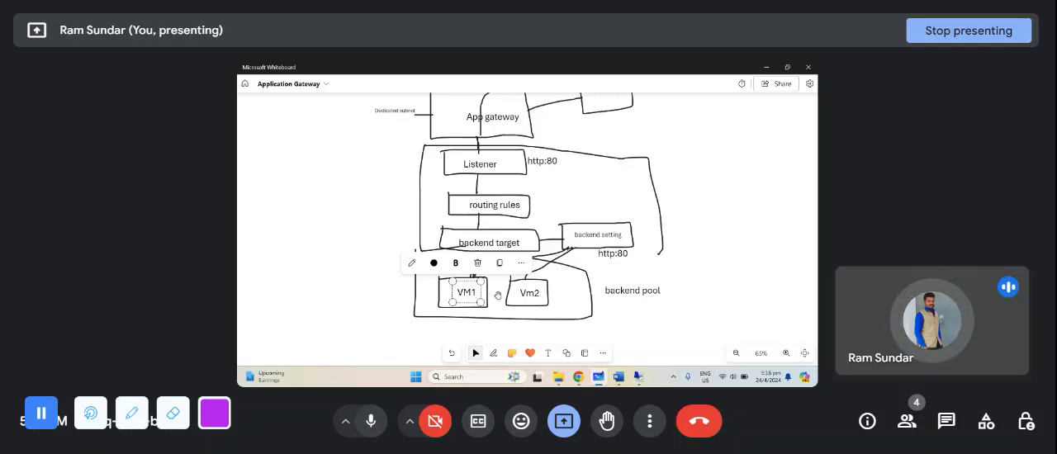
{"action": "key", "text": "alt+Tab"}
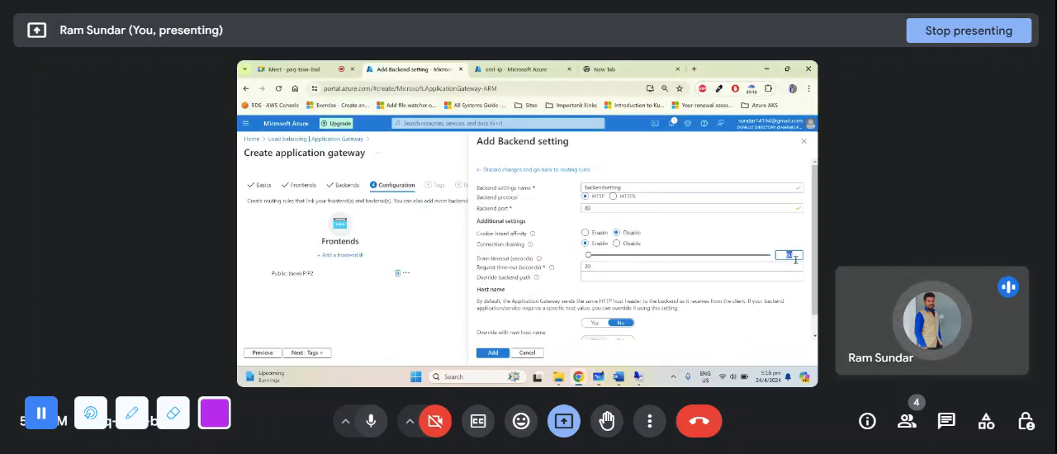
{"action": "type", "text": "120"}
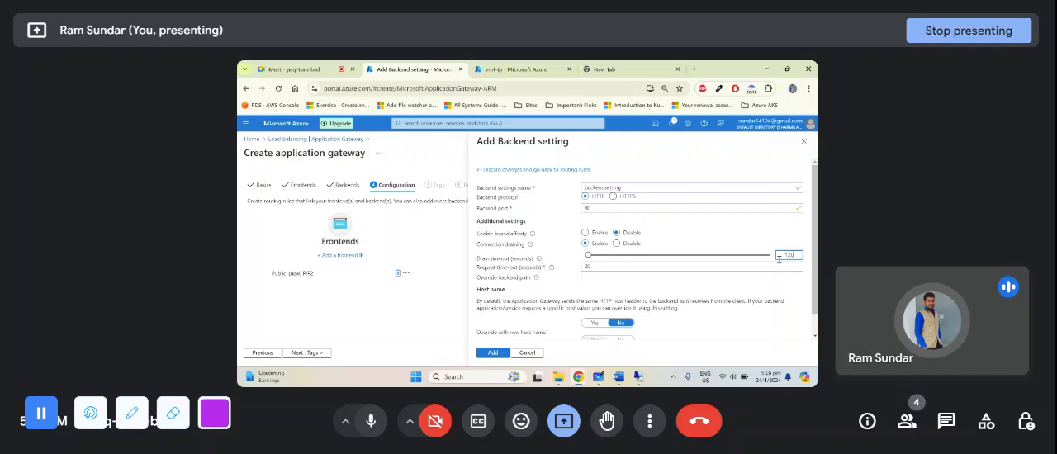
- Check VM1 in the Microsoft Whiteboard diagram, switch back to the Azure portal and disable connection draining
{"action": "key", "text": "alt+Tab"}
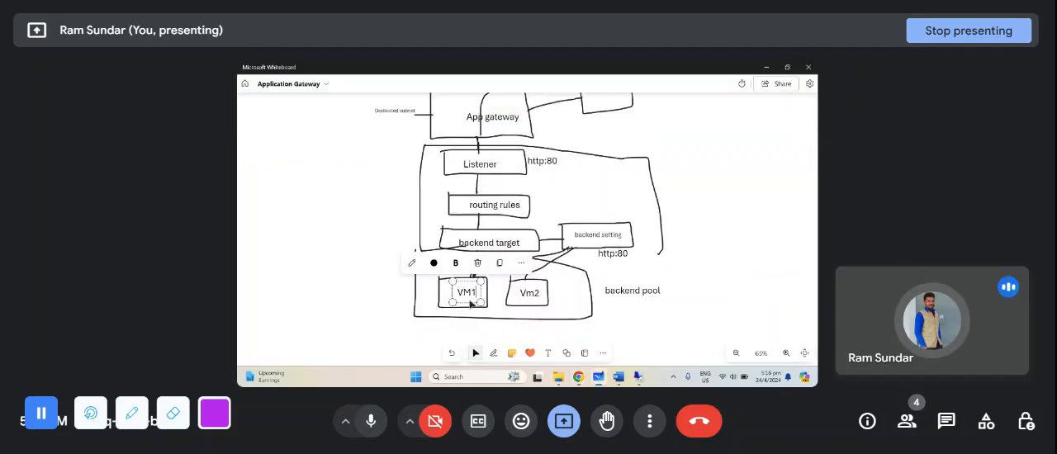
{"action": "left_click", "coordinate": [499, 298]}
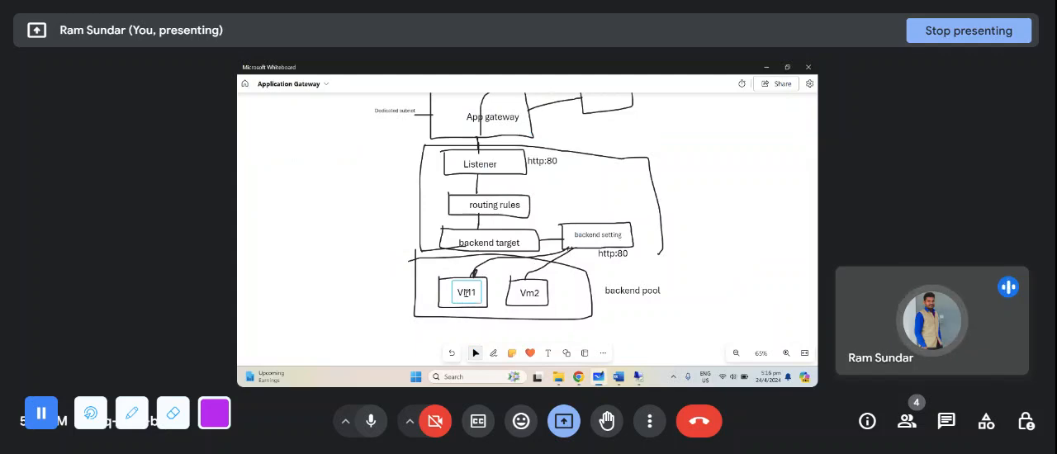
{"action": "left_click", "coordinate": [475, 288]}
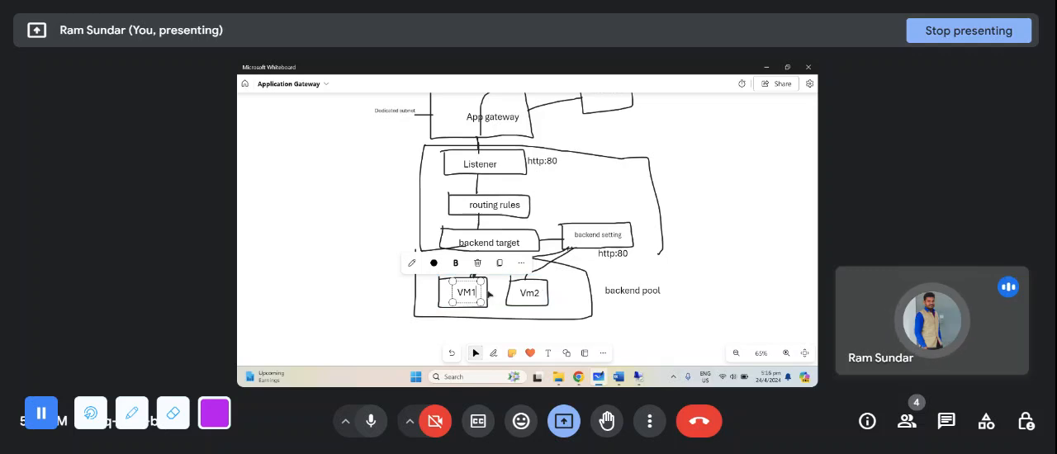
{"action": "key", "text": "alt+Tab"}
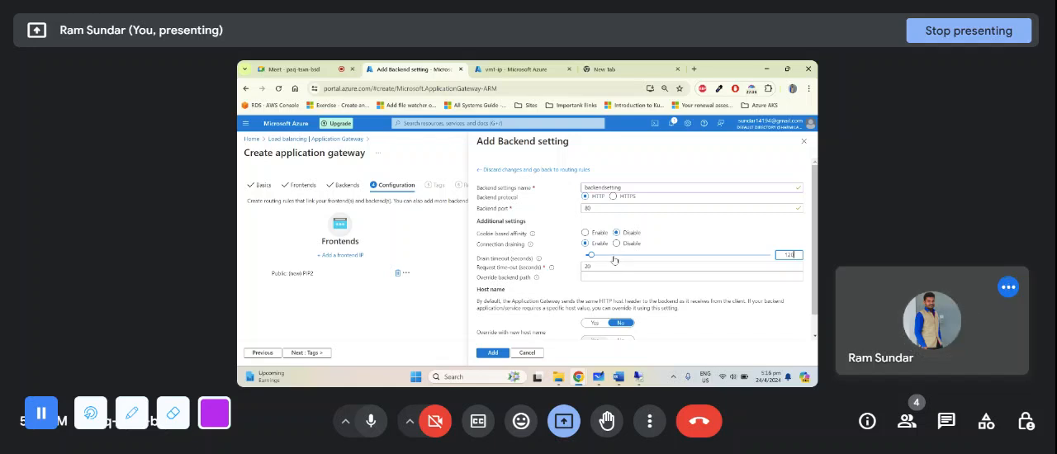
{"action": "left_click", "coordinate": [624, 245]}
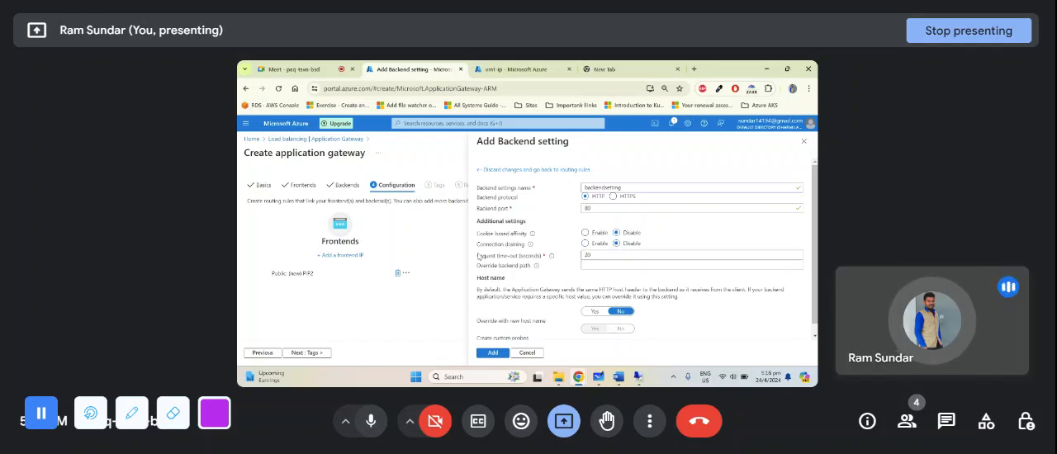
- Examine the request time-out of the backend setting against the request path in the Microsoft Whiteboard diagram, and return to the Azure portal
{"action": "left_click_drag", "start_coordinate": [477, 256], "coordinate": [563, 257]}
{"action": "left_click", "coordinate": [595, 256]}
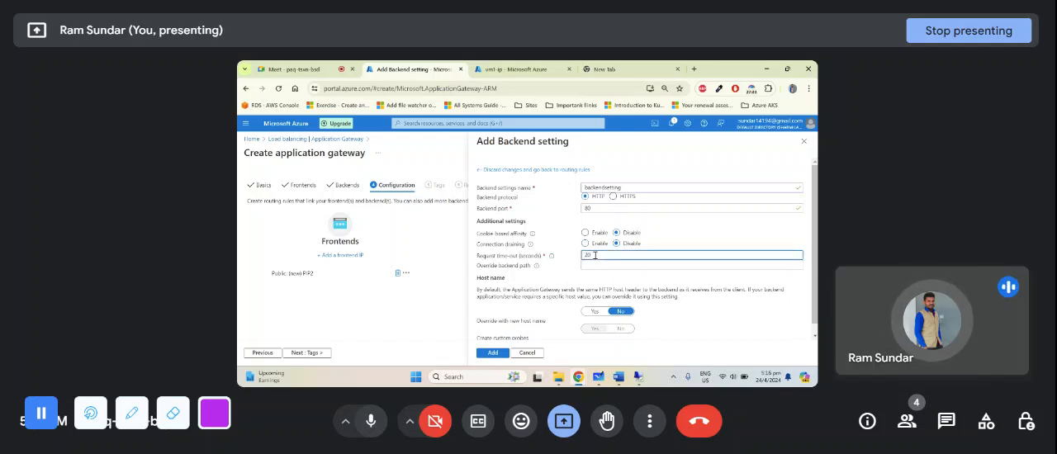
{"action": "key", "text": "alt+Tab"}
{"action": "scroll", "coordinate": [656, 291], "scroll_direction": "down", "scroll_amount": 1}
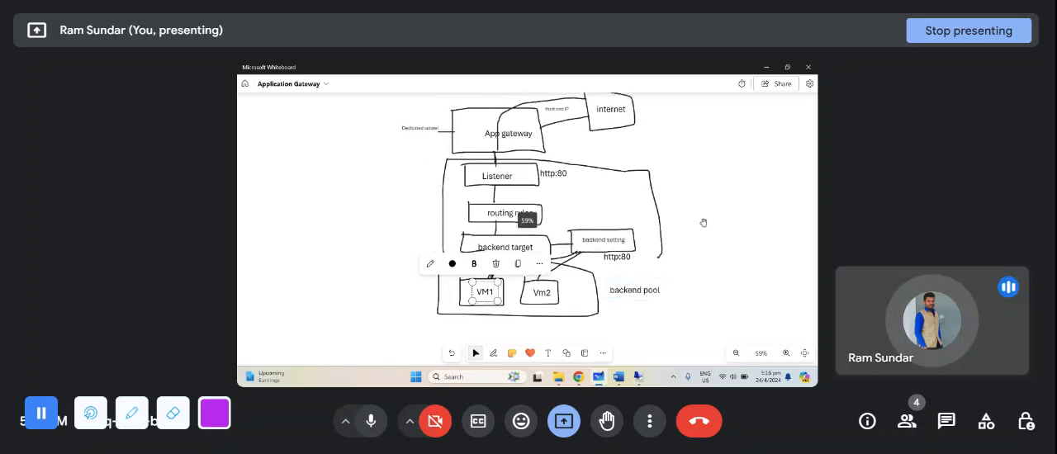
{"action": "scroll", "coordinate": [704, 223], "scroll_direction": "up", "scroll_amount": 3}
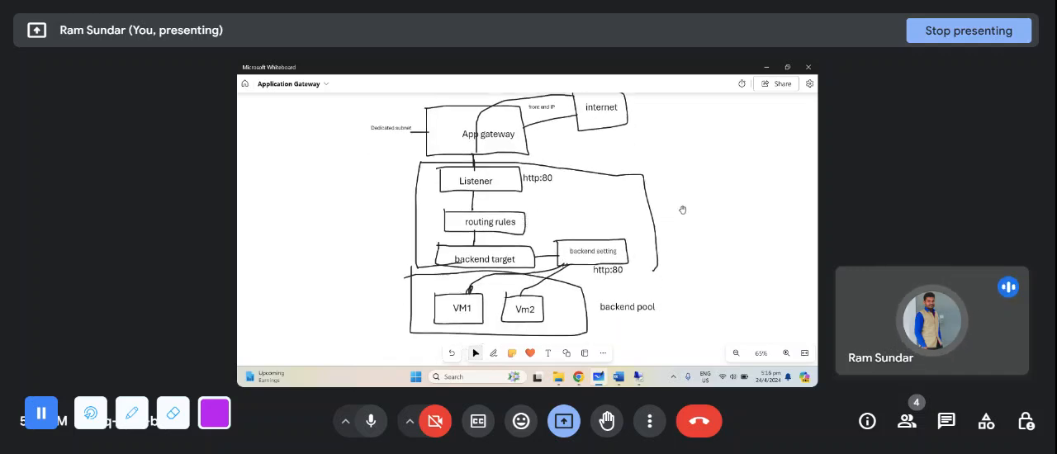
{"action": "key", "text": "alt+Tab"}
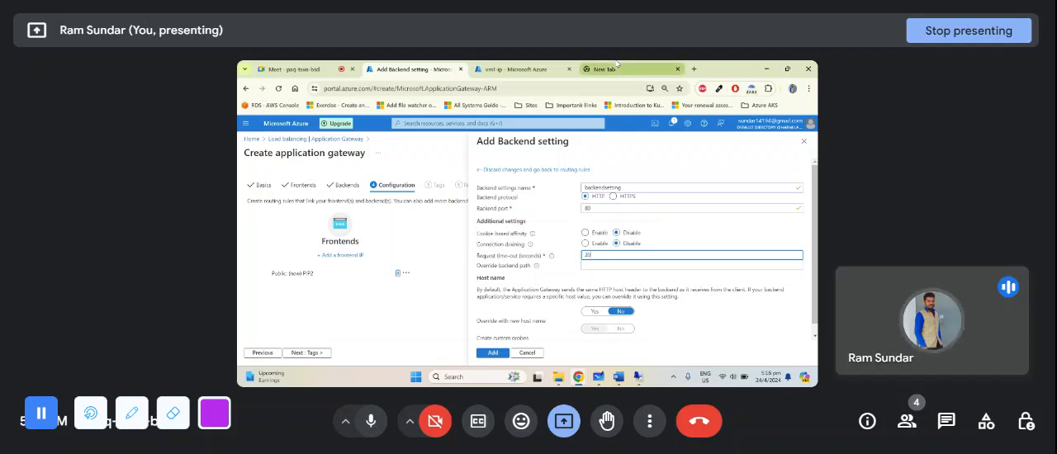
- Examine the request time-out setting of the backend setting, using a blank browser tab to illustrate a web request
{"action": "left_click", "coordinate": [616, 66]}
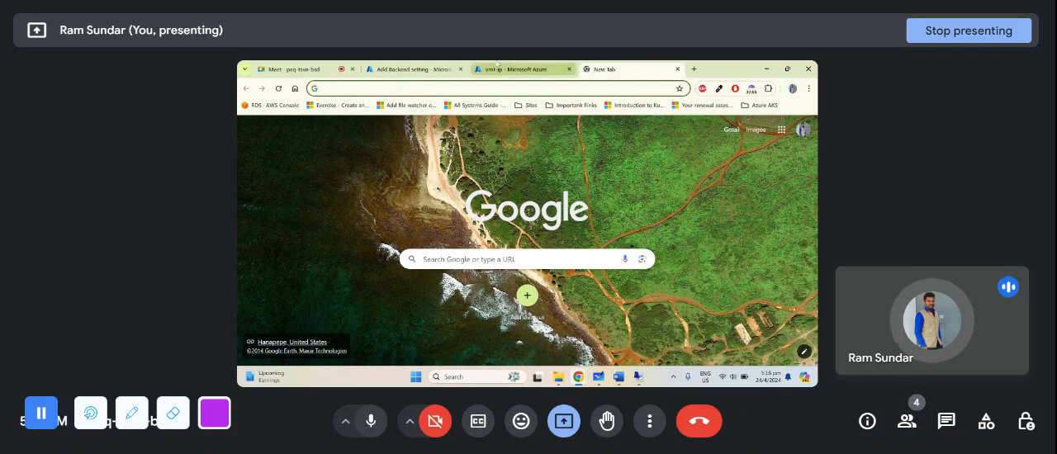
{"action": "left_click", "coordinate": [445, 64]}
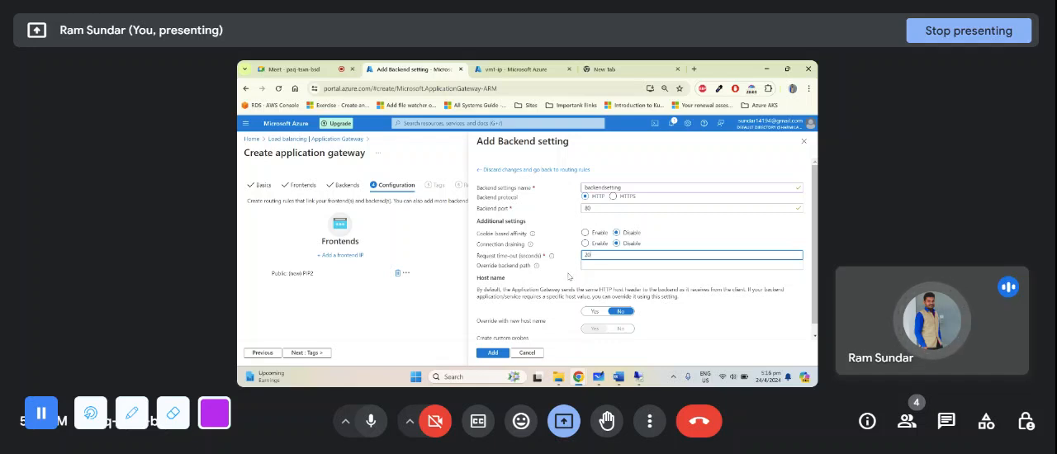
{"action": "left_click_drag", "start_coordinate": [478, 256], "coordinate": [558, 258]}
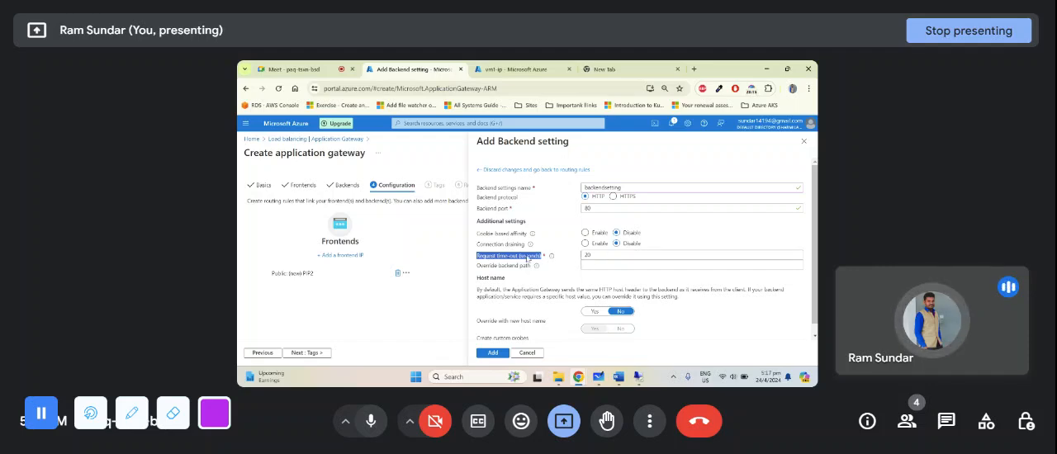
{"action": "left_click", "coordinate": [513, 259]}
{"action": "double_click", "coordinate": [513, 257]}
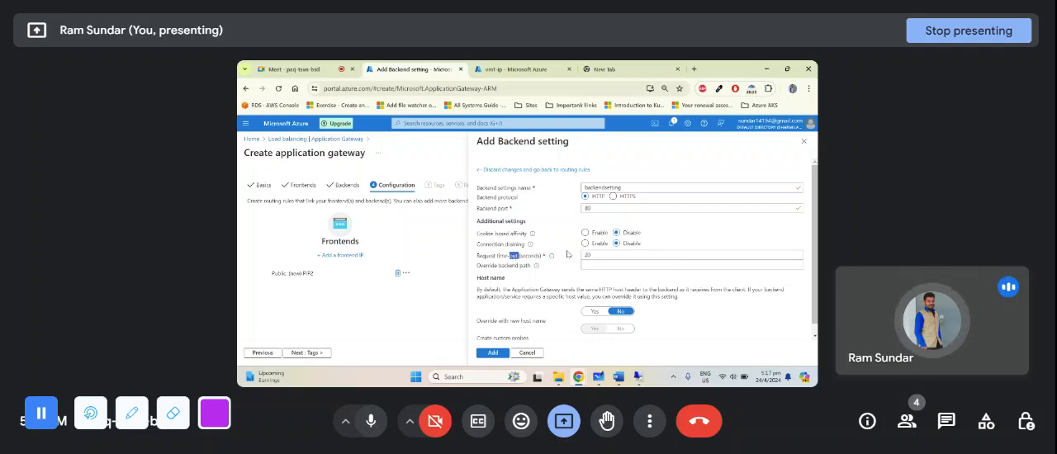
{"action": "left_click", "coordinate": [518, 256]}
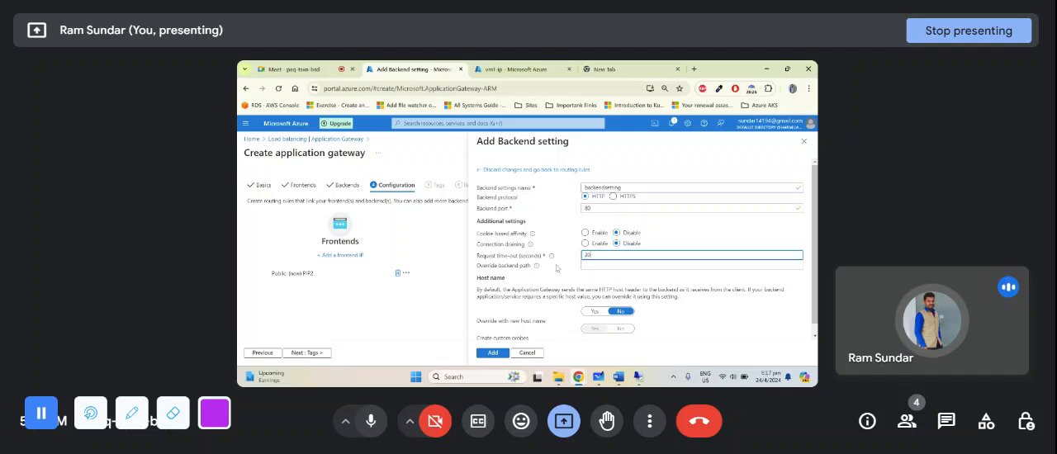
{"action": "scroll", "coordinate": [552, 250], "scroll_direction": "down", "scroll_amount": 1}
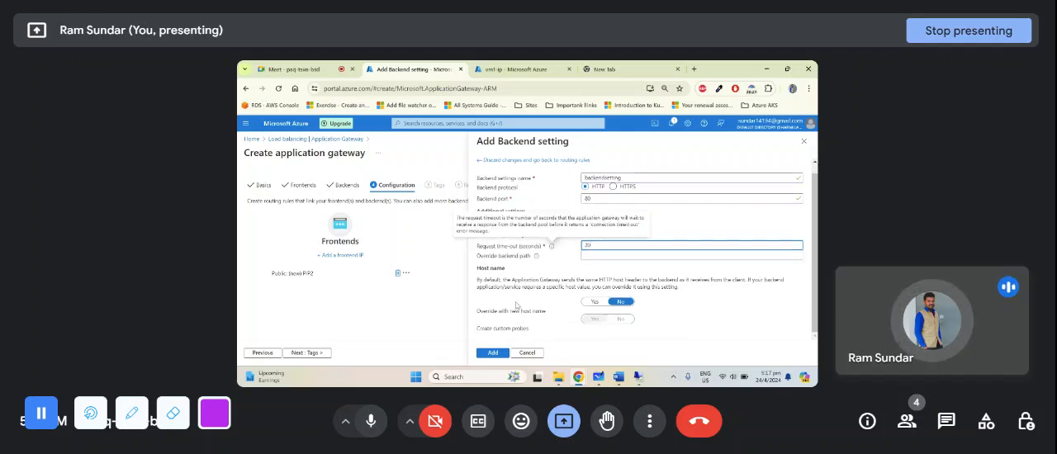
{"action": "left_click_drag", "start_coordinate": [494, 280], "coordinate": [598, 280]}
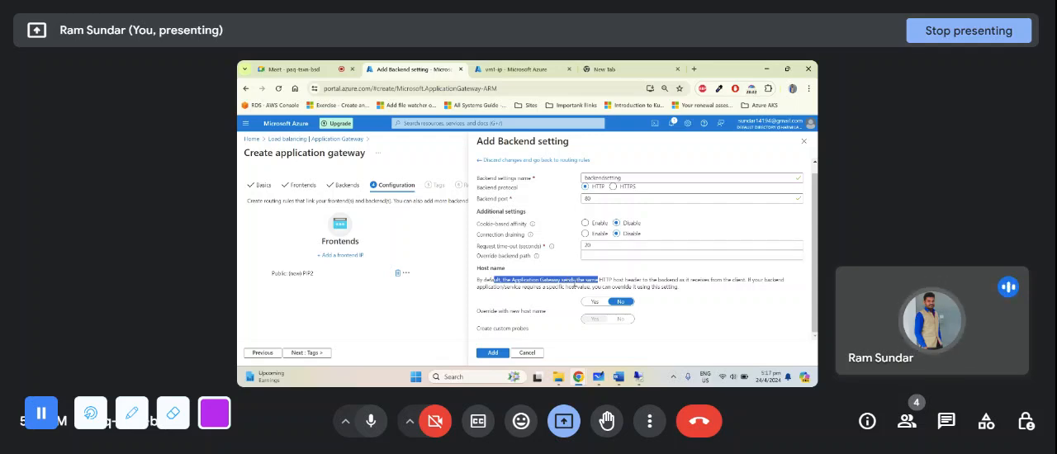
{"action": "left_click", "coordinate": [588, 302]}
{"action": "scroll", "coordinate": [591, 304], "scroll_direction": "down", "scroll_amount": 2}
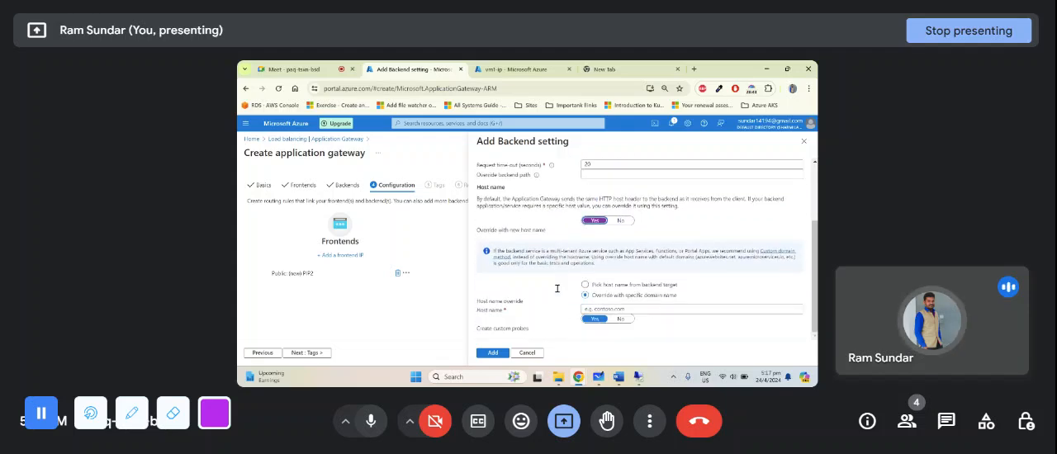
{"action": "left_click", "coordinate": [606, 310]}
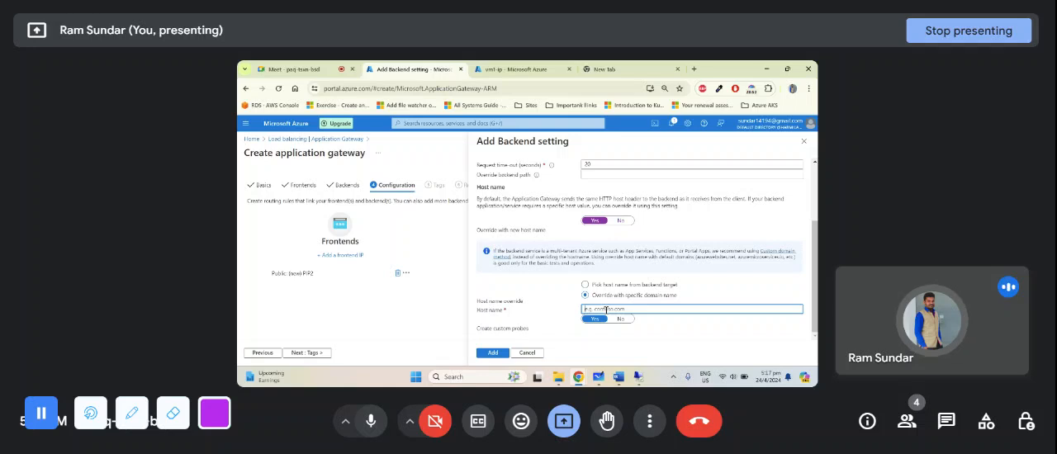
{"action": "type", "text": "vm"}
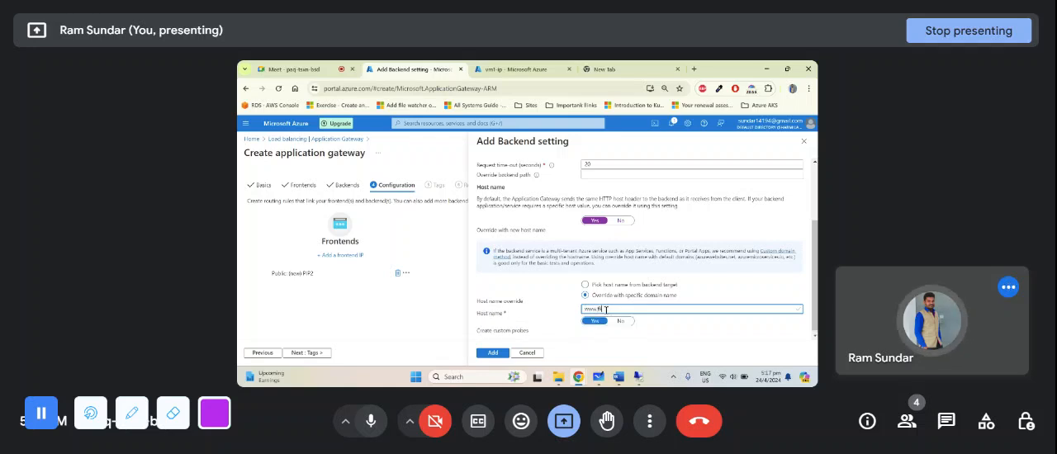
{"action": "type", "text": "ipkart.com"}
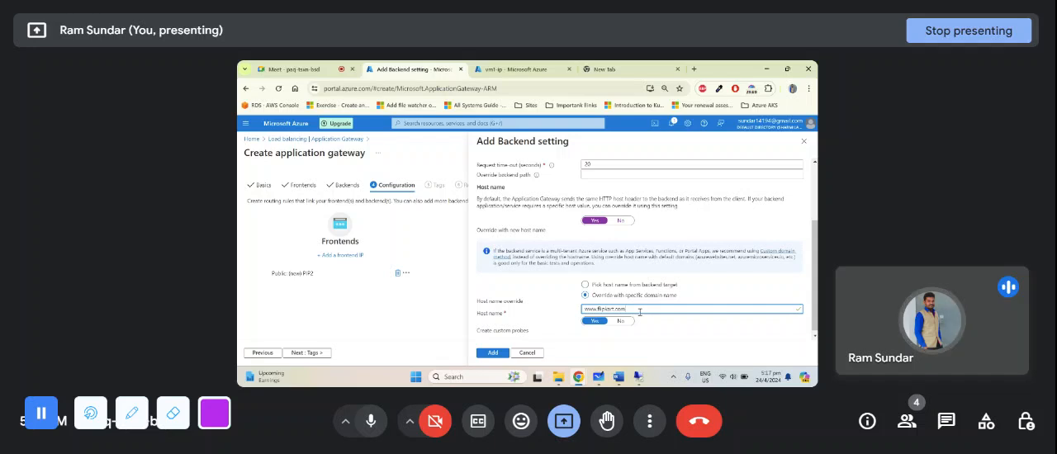
{"action": "triple_click", "coordinate": [639, 312]}
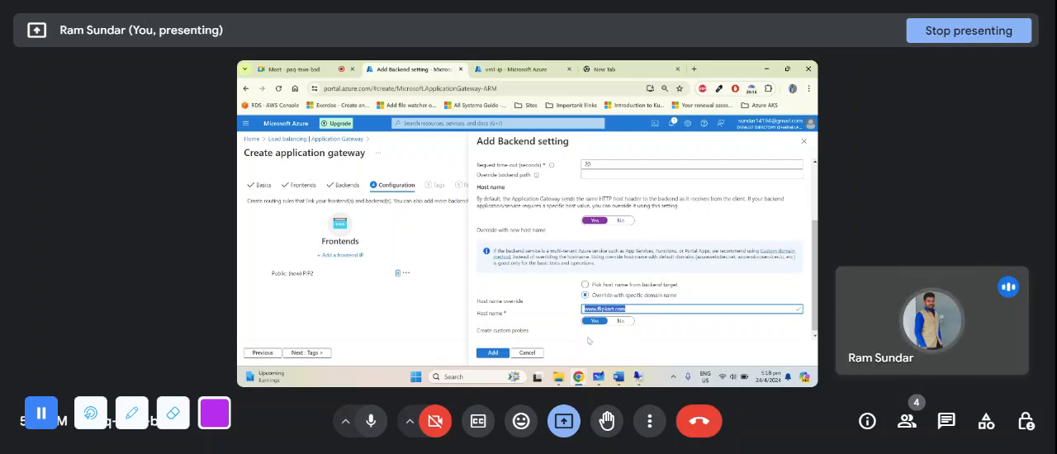
{"action": "left_click", "coordinate": [626, 285]}
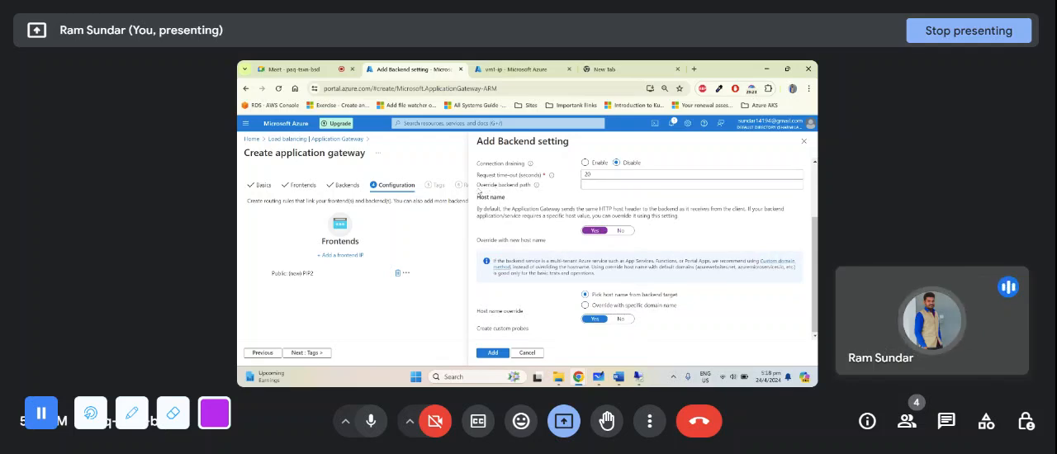
{"action": "left_click_drag", "start_coordinate": [477, 188], "coordinate": [531, 190]}
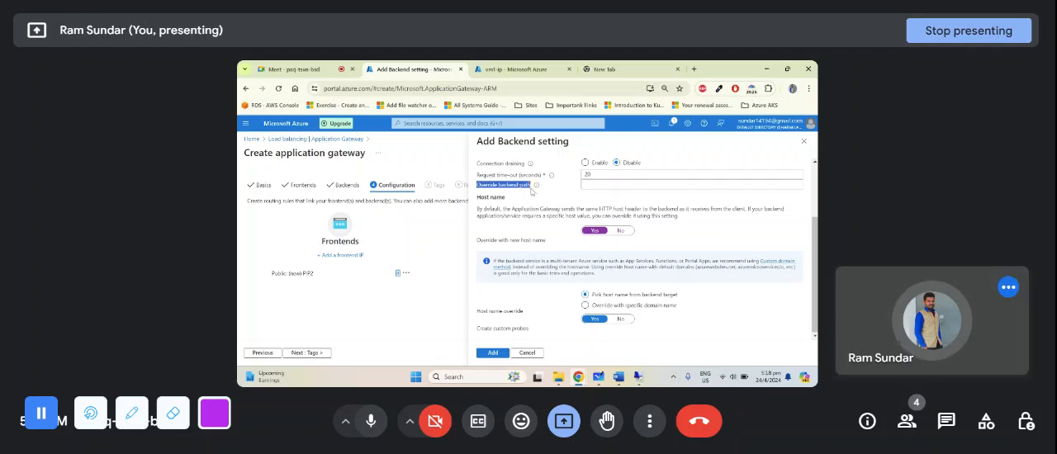
{"action": "left_click", "coordinate": [599, 188]}
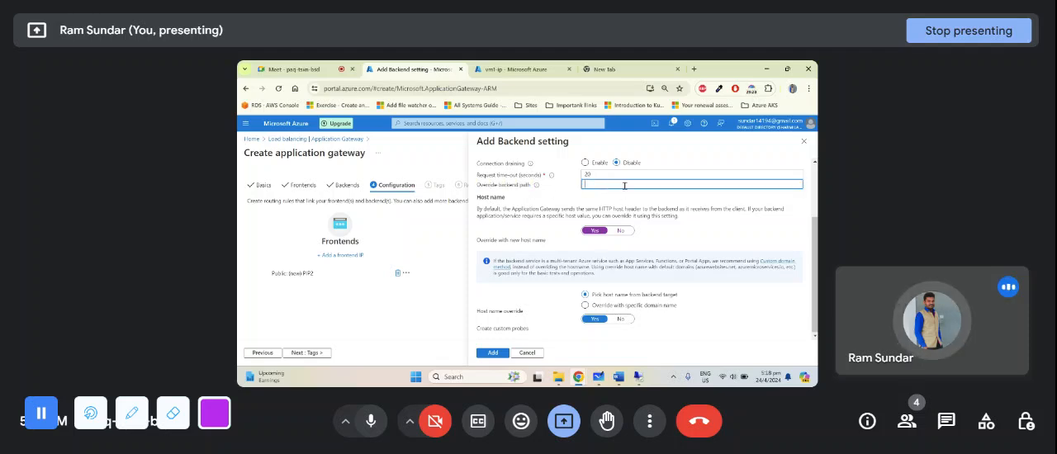
{"action": "type", "text": "www.f"}
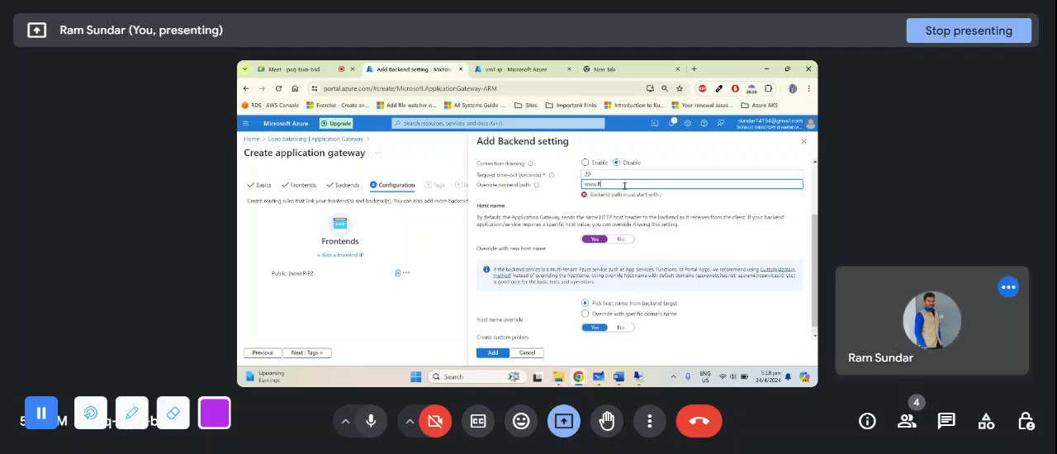
{"action": "type", "text": "lipkart.com"}
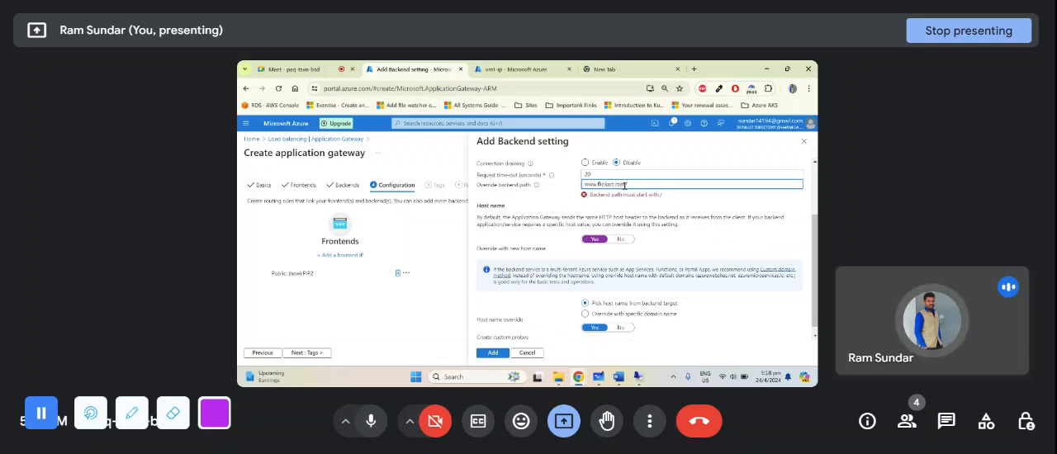
{"action": "type", "text": "/mobile"}
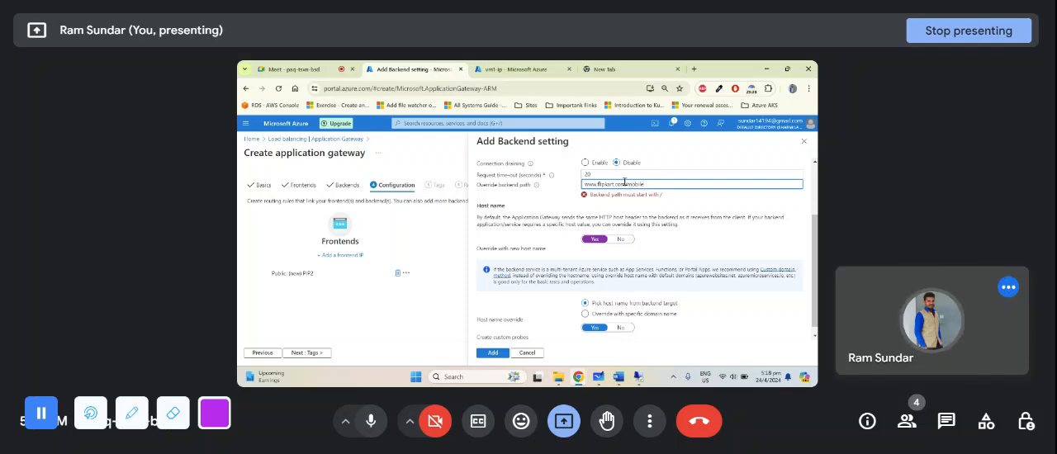
{"action": "left_click_drag", "start_coordinate": [625, 183], "coordinate": [574, 193]}
{"action": "key", "text": "BackSpace"}
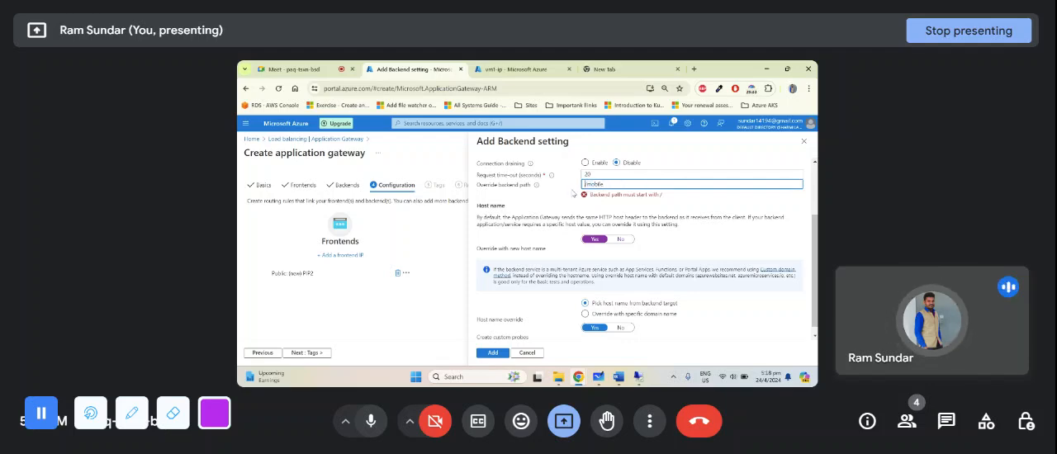
- Review the override backend path of the backend setting and clear it
{"action": "scroll", "coordinate": [541, 209], "scroll_direction": "up", "scroll_amount": 1}
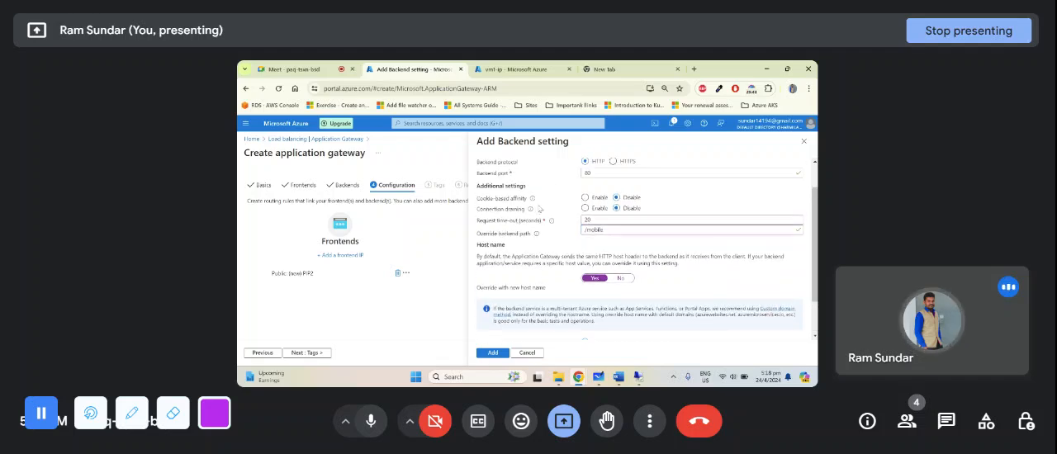
{"action": "left_click_drag", "start_coordinate": [481, 235], "coordinate": [621, 232]}
{"action": "triple_click", "coordinate": [620, 231]}
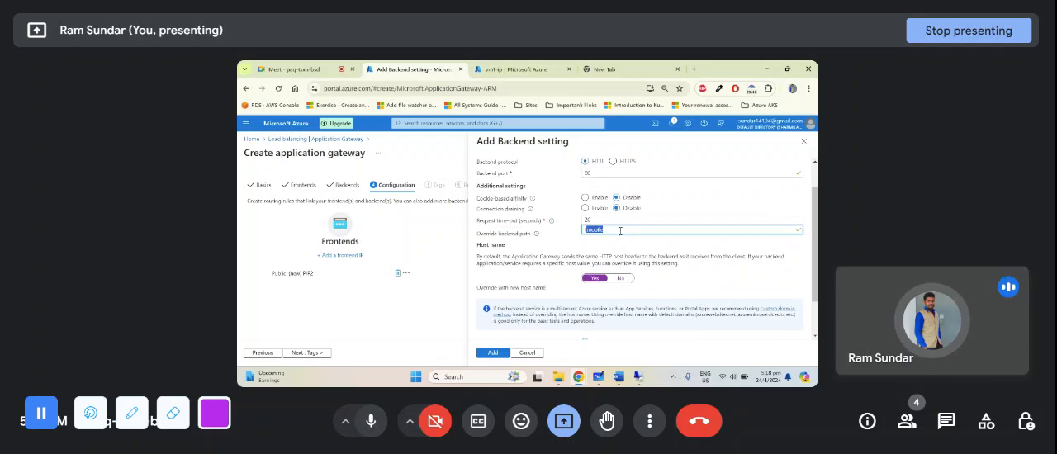
{"action": "scroll", "coordinate": [620, 231], "scroll_direction": "down", "scroll_amount": 1}
{"action": "scroll", "coordinate": [621, 232], "scroll_direction": "up", "scroll_amount": 1}
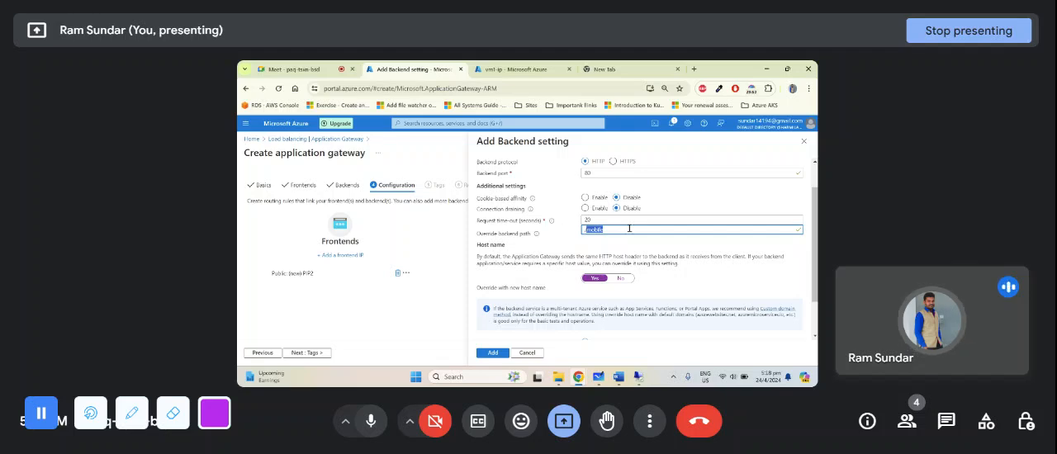
{"action": "key", "text": "BackSpace"}
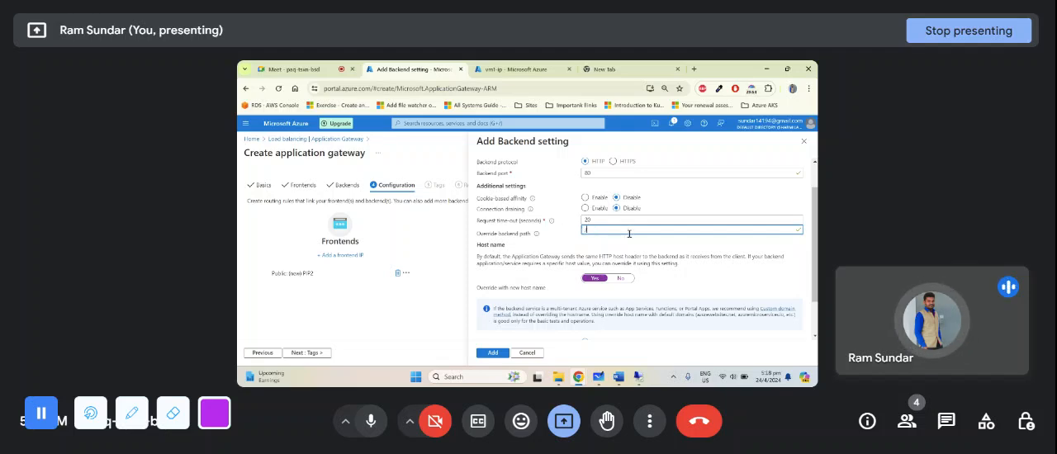
- Turn off the new host name override and add the backend setting to the routing rule
{"action": "scroll", "coordinate": [630, 234], "scroll_direction": "down", "scroll_amount": 2}
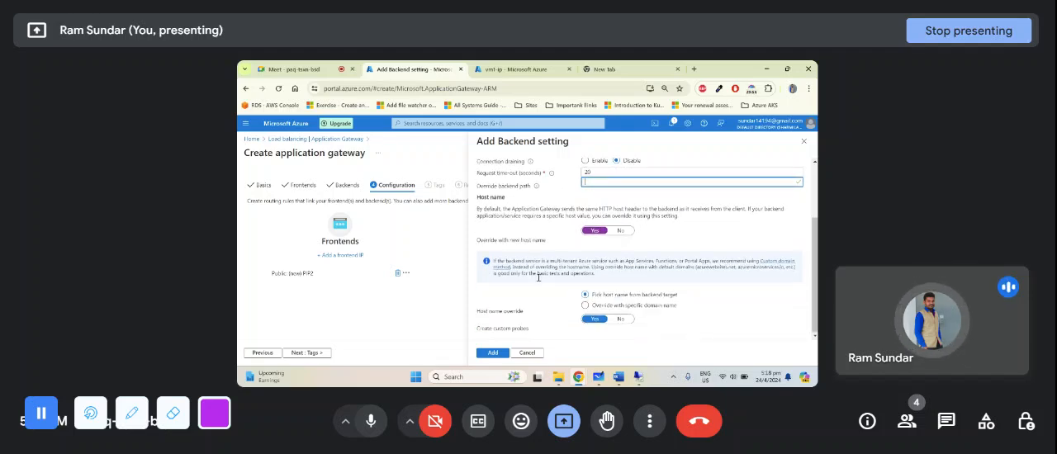
{"action": "left_click", "coordinate": [610, 234]}
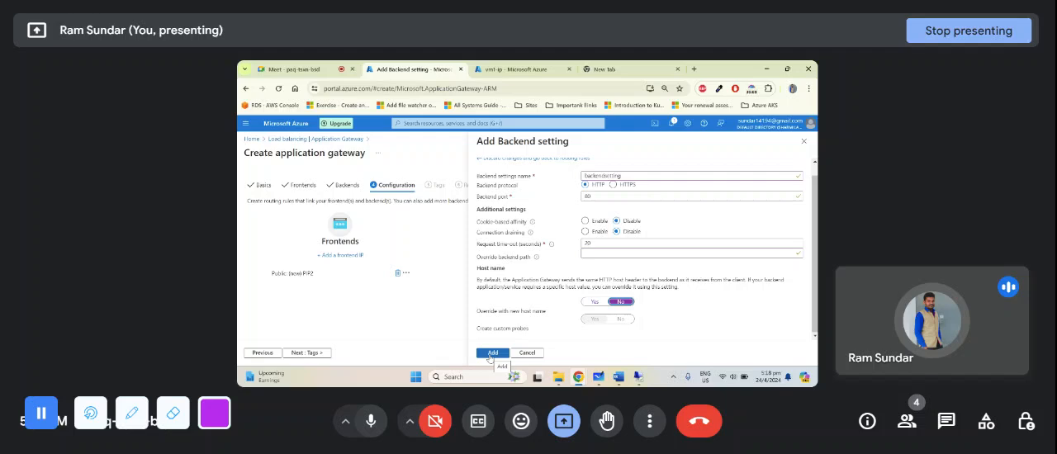
{"action": "left_click", "coordinate": [491, 354]}
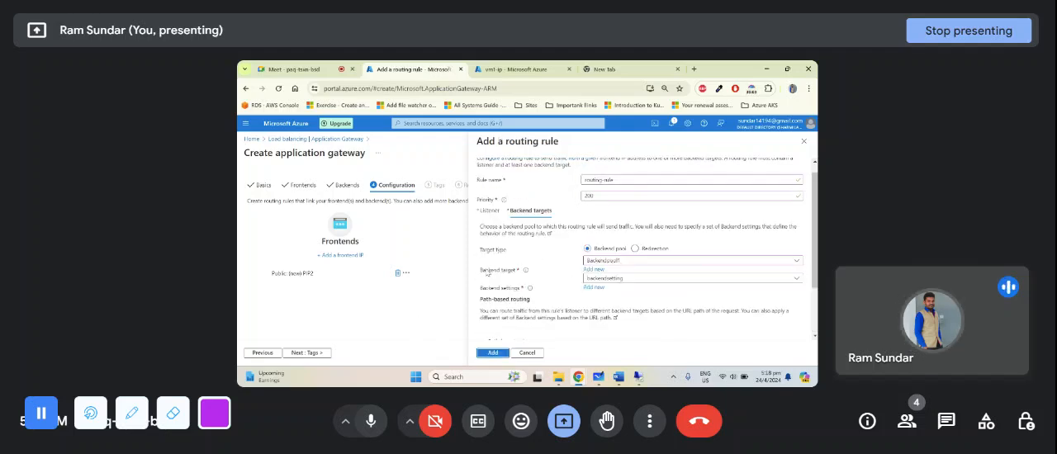
- Add the routing rule with its backend pool and backend setting, and proceed past the empty tags to the review of the gateway
{"action": "scroll", "coordinate": [544, 260], "scroll_direction": "down", "scroll_amount": 2}
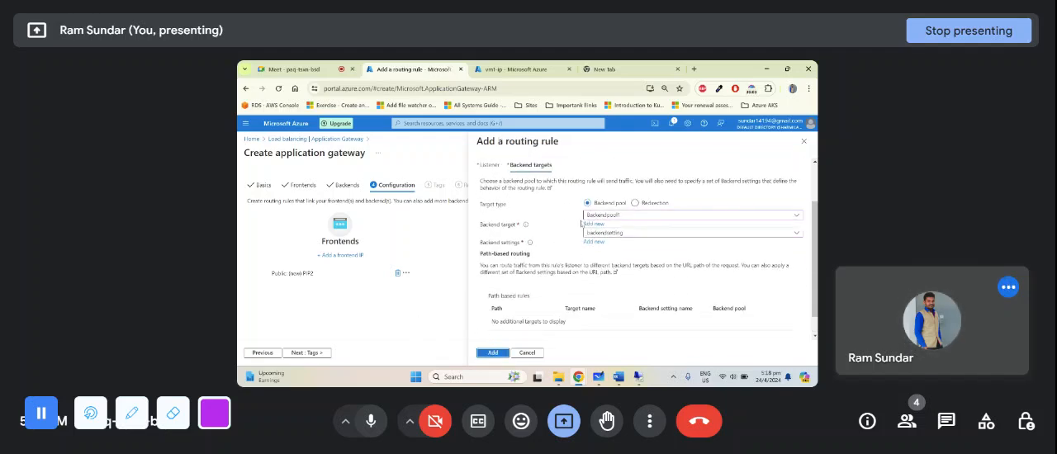
{"action": "scroll", "coordinate": [618, 246], "scroll_direction": "up", "scroll_amount": 2}
{"action": "scroll", "coordinate": [527, 299], "scroll_direction": "down", "scroll_amount": 3}
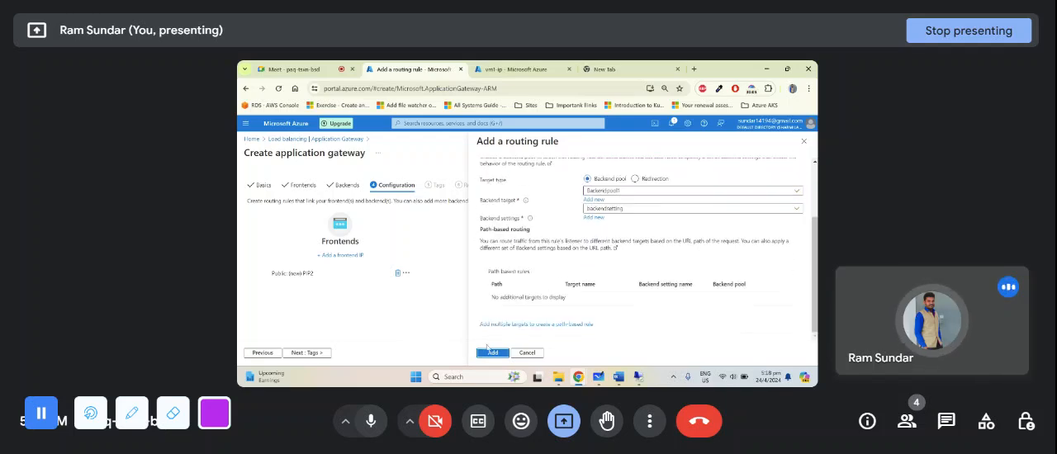
{"action": "left_click", "coordinate": [490, 353]}
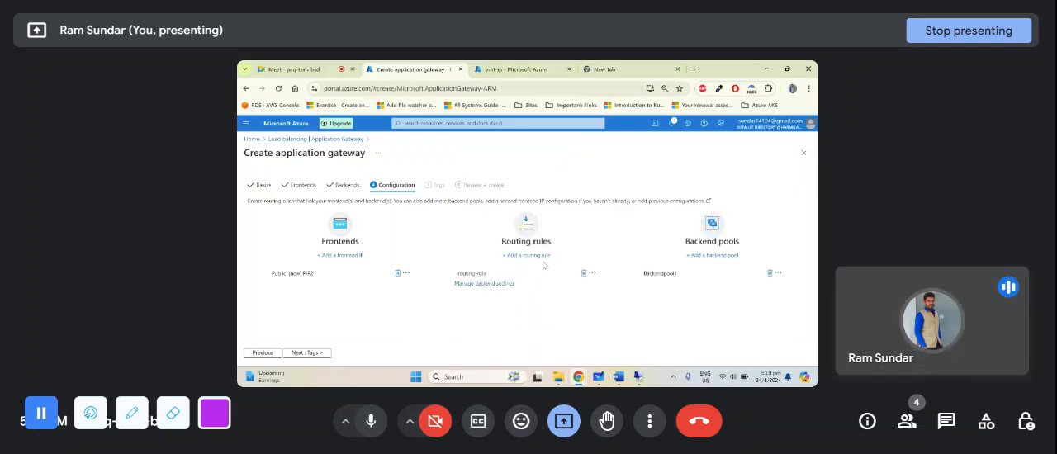
{"action": "left_click", "coordinate": [327, 354]}
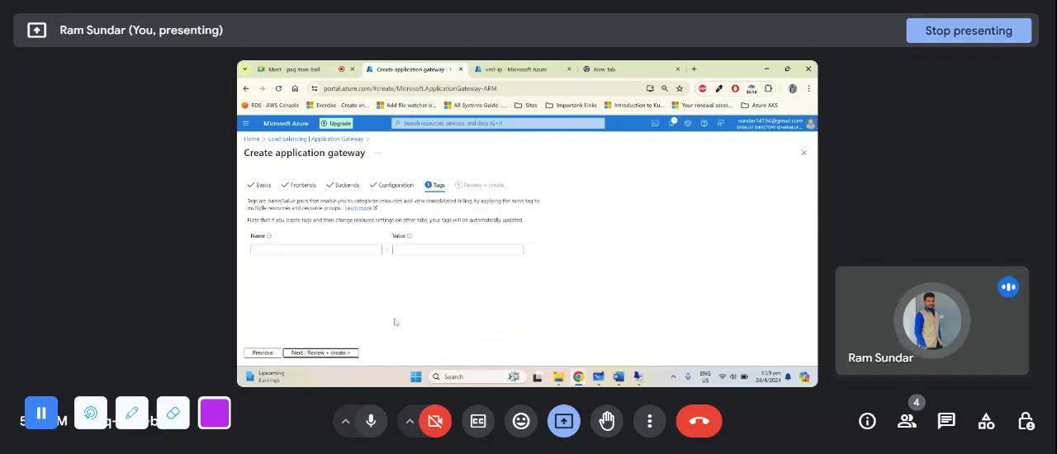
{"action": "left_click", "coordinate": [322, 352]}
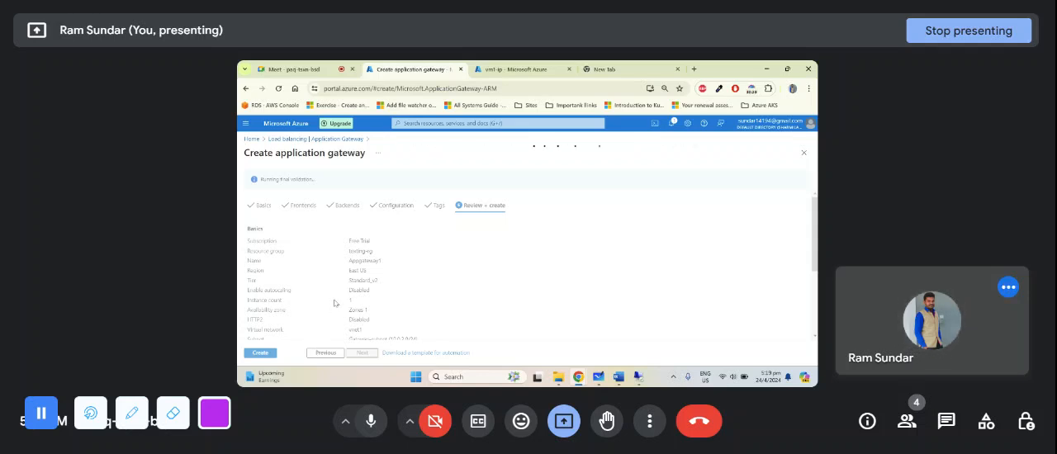
- Switch from the Google Meet call to the Azure portal's existing Appgateway resource and open its overview
{"action": "left_click", "coordinate": [291, 68]}
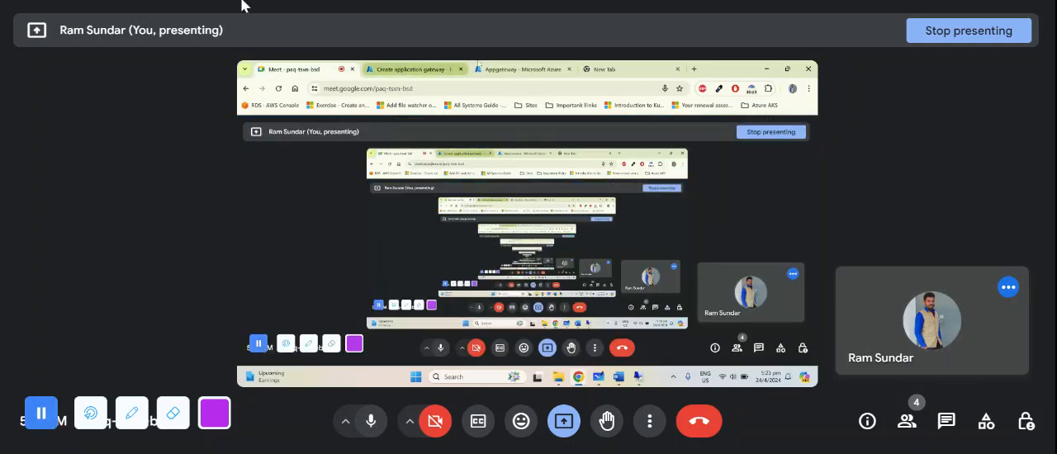
{"action": "left_click", "coordinate": [516, 69]}
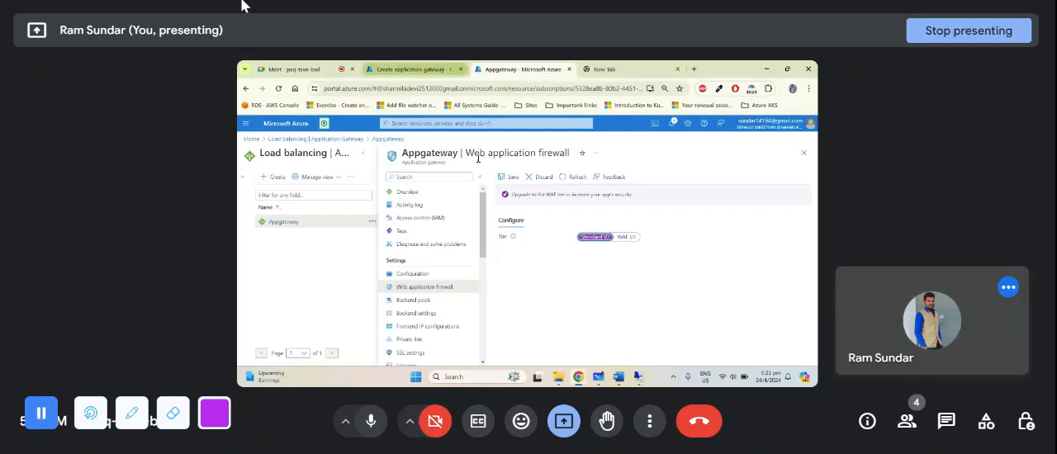
{"action": "left_click", "coordinate": [429, 194]}
{"action": "key", "text": "Return"}
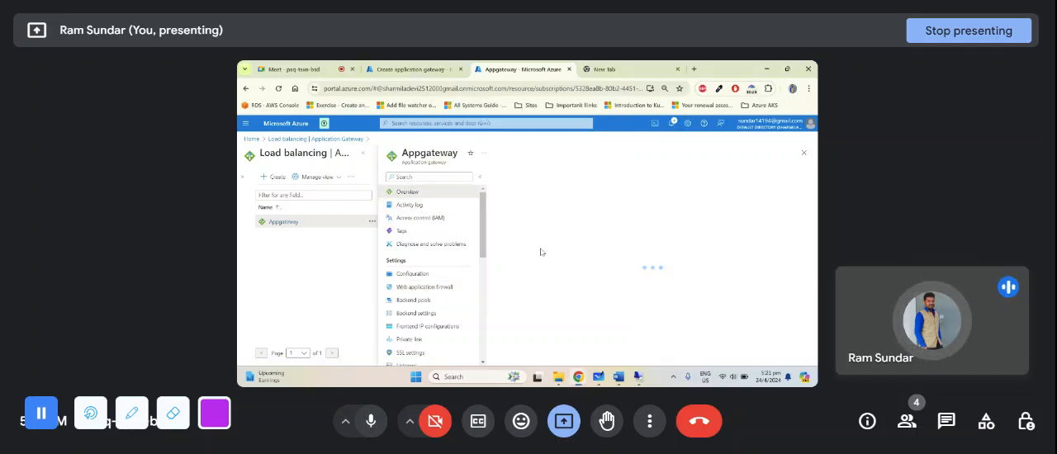
- Check the available tiers in Appgateway's configuration and open its web application firewall settings
{"action": "left_click", "coordinate": [417, 273]}
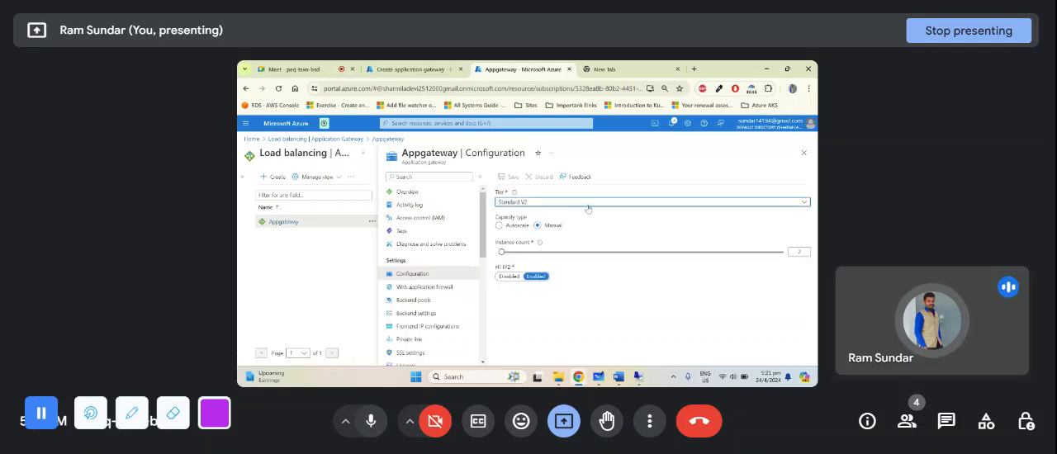
{"action": "left_click", "coordinate": [588, 203]}
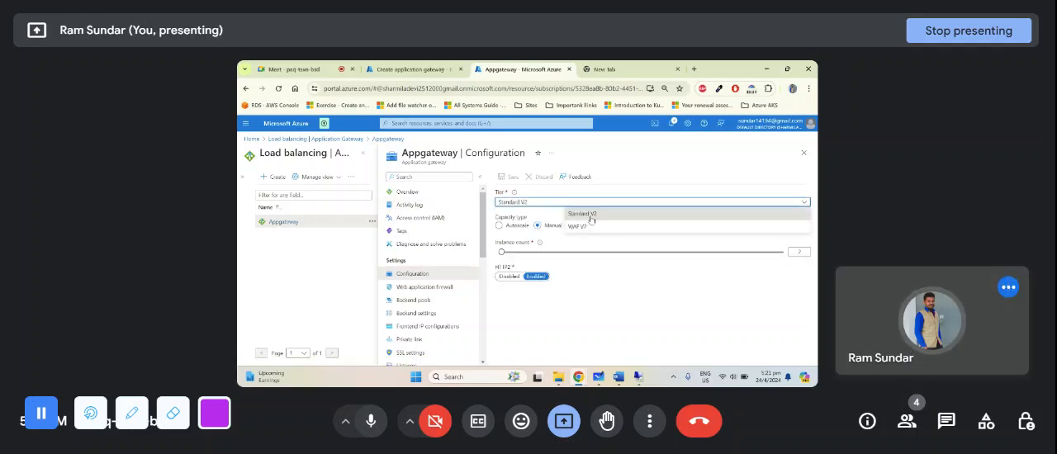
{"action": "left_click", "coordinate": [626, 171]}
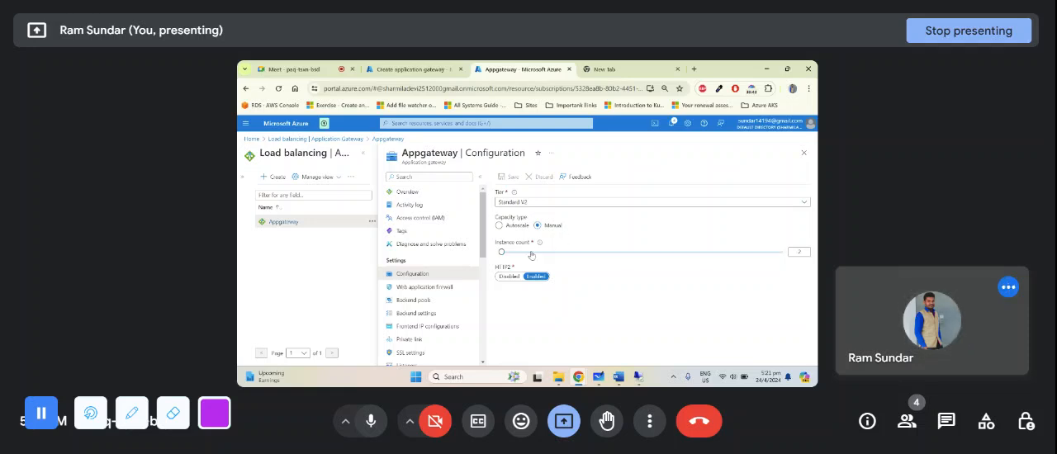
{"action": "left_click", "coordinate": [437, 289]}
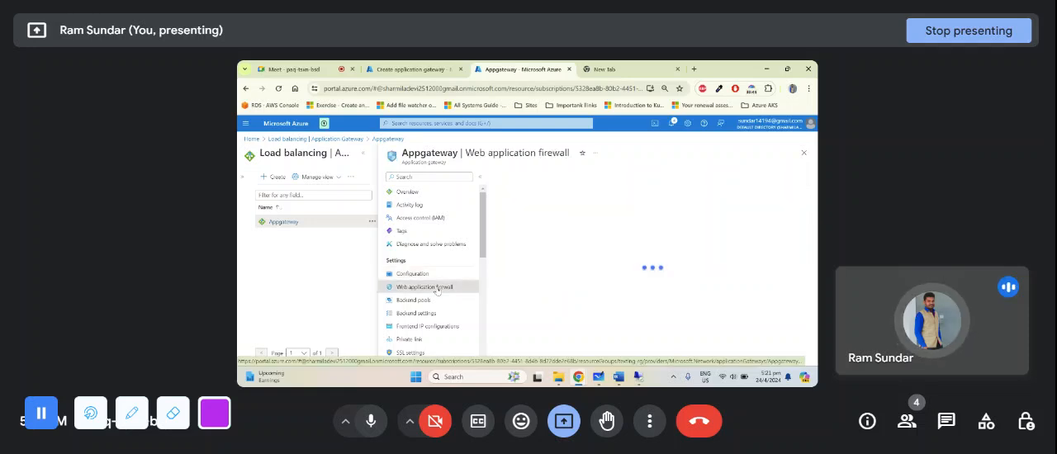
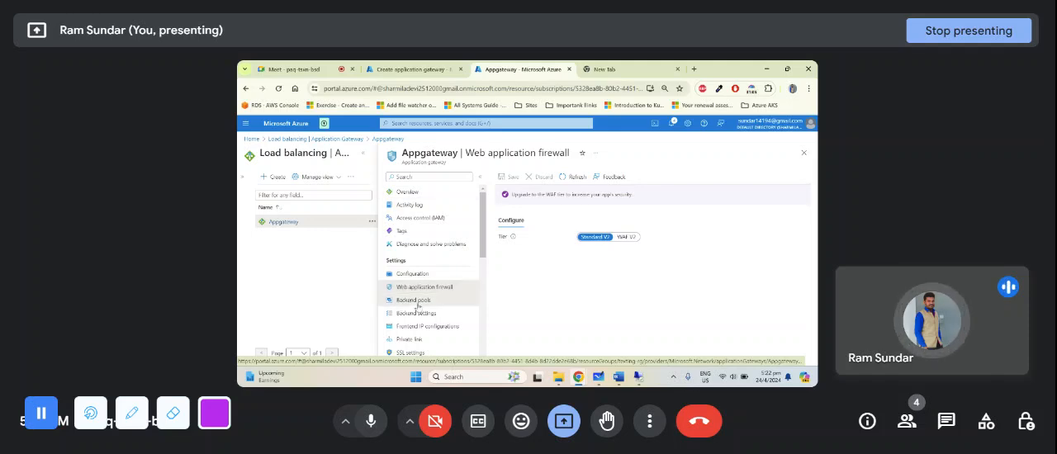
- Open Appgateway's backend pool for editing and add VM1 as a virtual machine target
{"action": "left_click", "coordinate": [416, 302]}
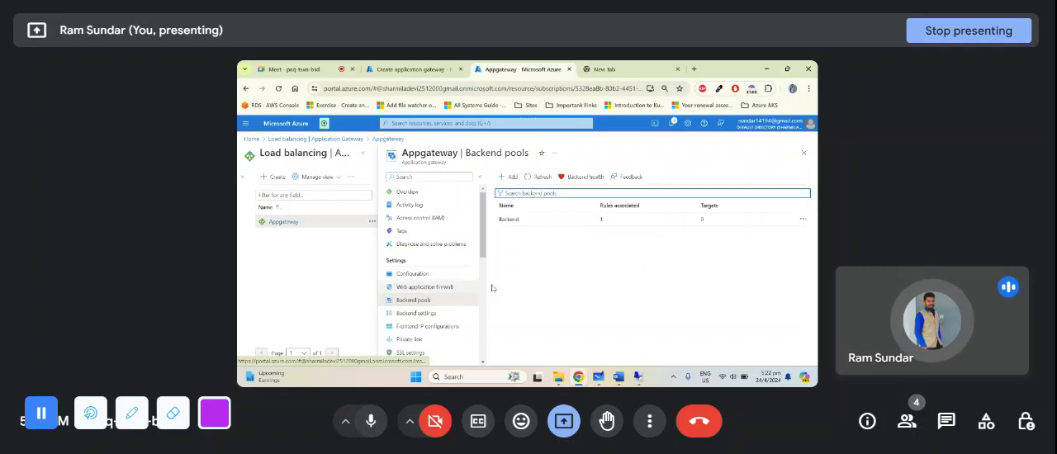
{"action": "left_click", "coordinate": [510, 221]}
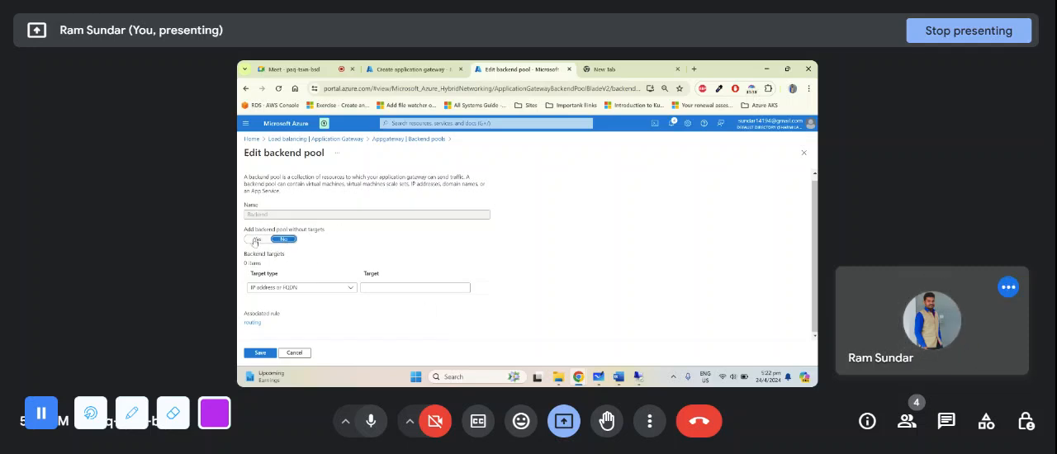
{"action": "left_click", "coordinate": [318, 289]}
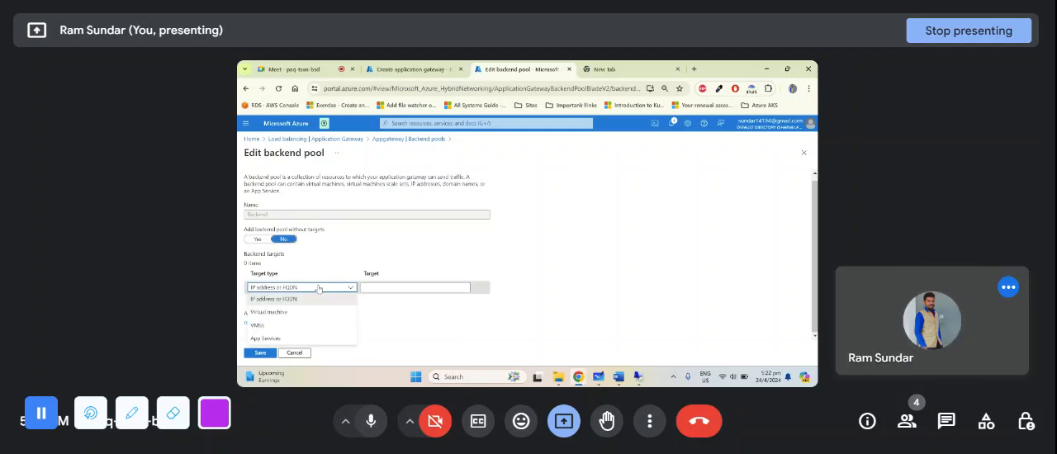
{"action": "left_click", "coordinate": [281, 308]}
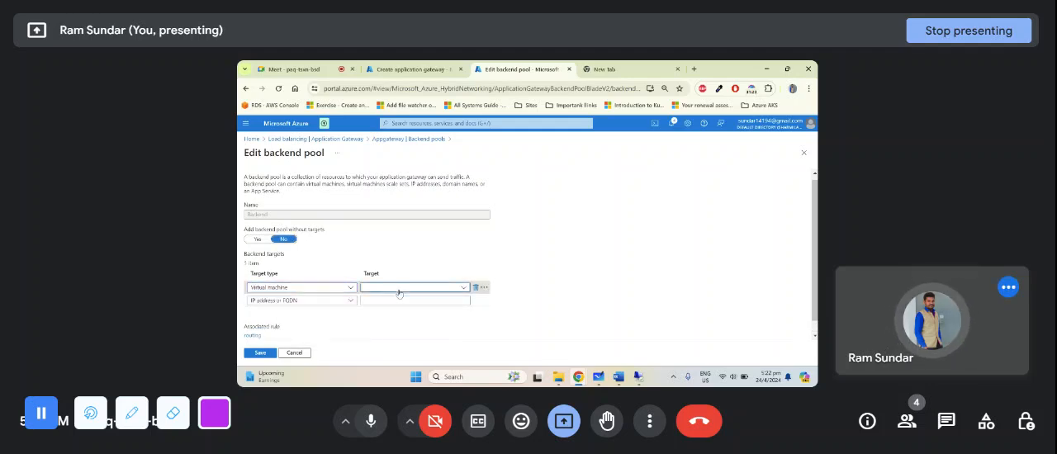
{"action": "left_click", "coordinate": [388, 289]}
{"action": "left_click", "coordinate": [397, 324]}
- Add VM2 as a second virtual machine target of the backend pool and save the pool
{"action": "left_click", "coordinate": [316, 302]}
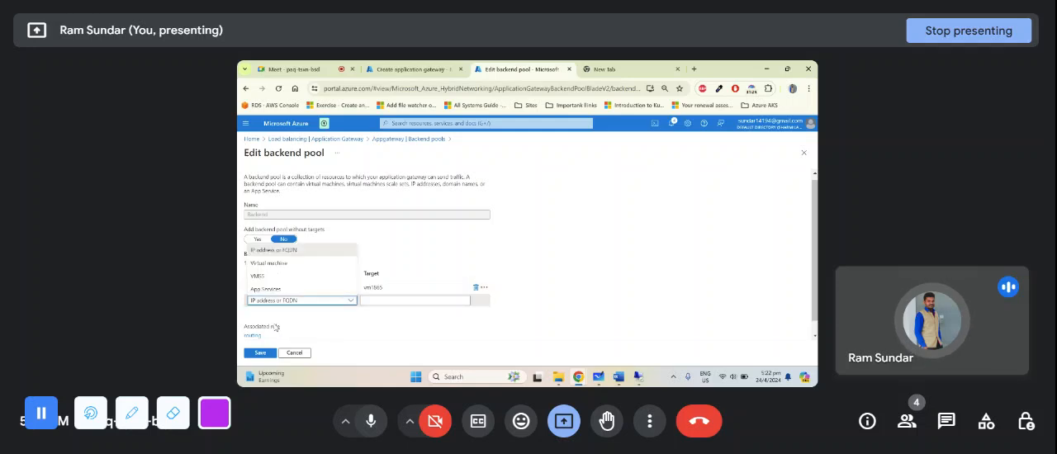
{"action": "left_click", "coordinate": [285, 269]}
{"action": "left_click", "coordinate": [389, 302]}
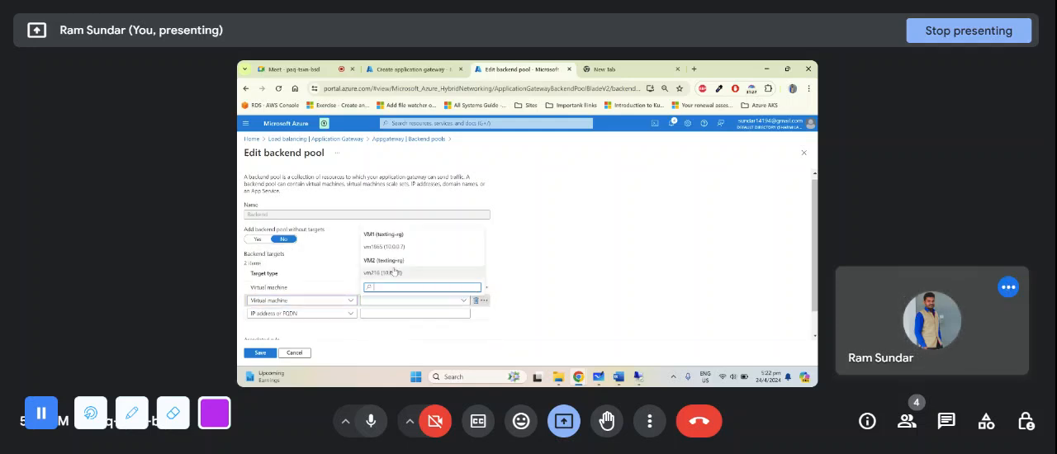
{"action": "left_click", "coordinate": [392, 276]}
{"action": "left_click", "coordinate": [258, 353]}
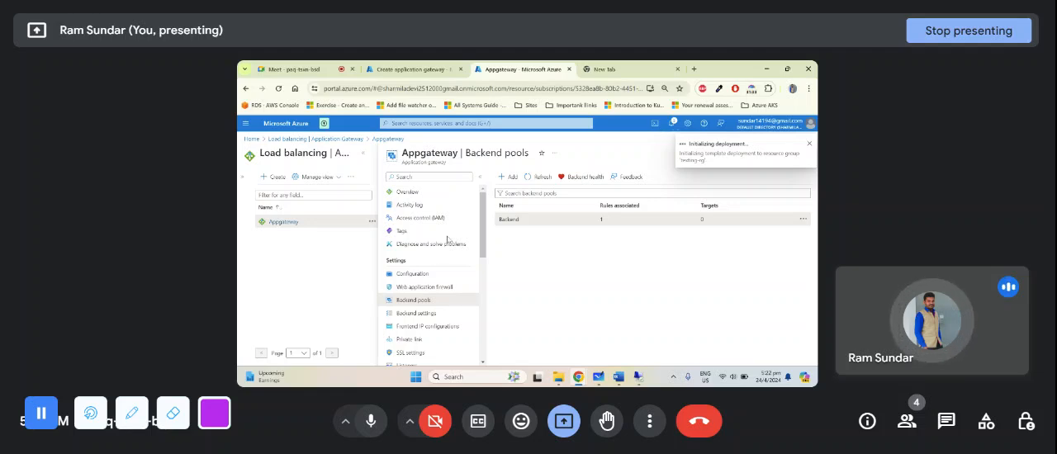
- Check the review summary of the new gateway Appgateway1, return to Appgateway and refresh its backend pools
{"action": "key", "text": "ctrl+shift+Tab"}
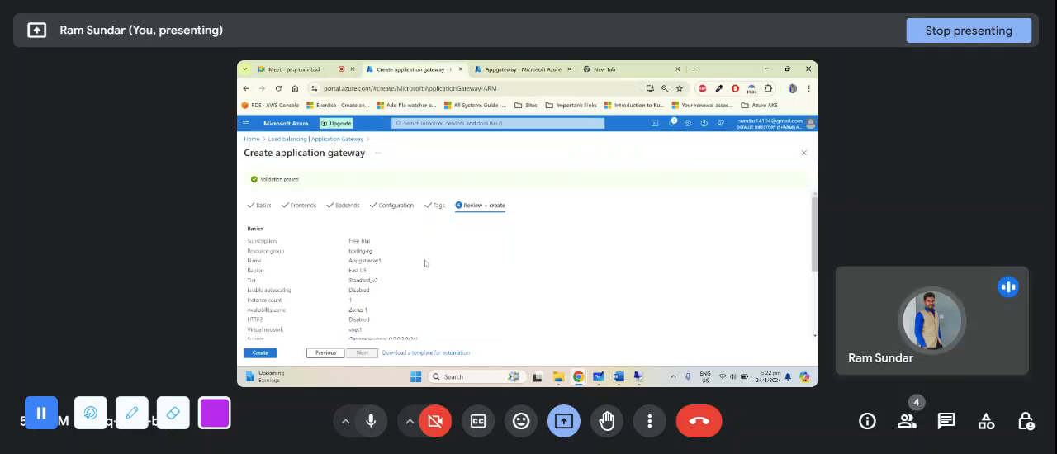
{"action": "scroll", "coordinate": [336, 248], "scroll_direction": "down", "scroll_amount": 3}
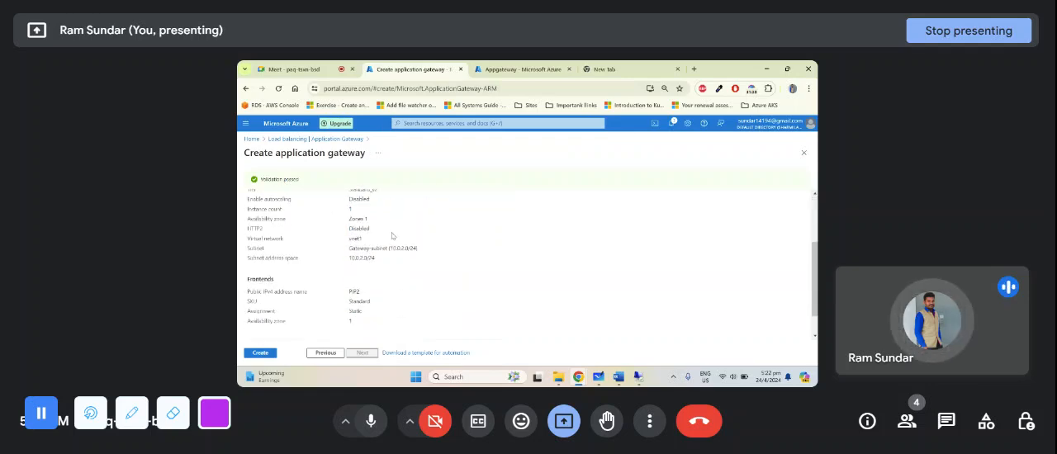
{"action": "scroll", "coordinate": [397, 235], "scroll_direction": "up", "scroll_amount": 3}
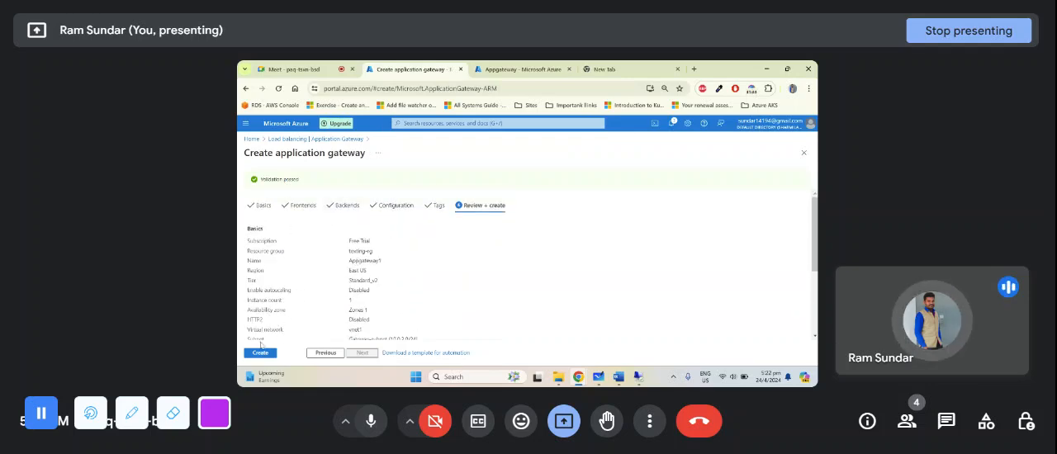
{"action": "left_click", "coordinate": [489, 69]}
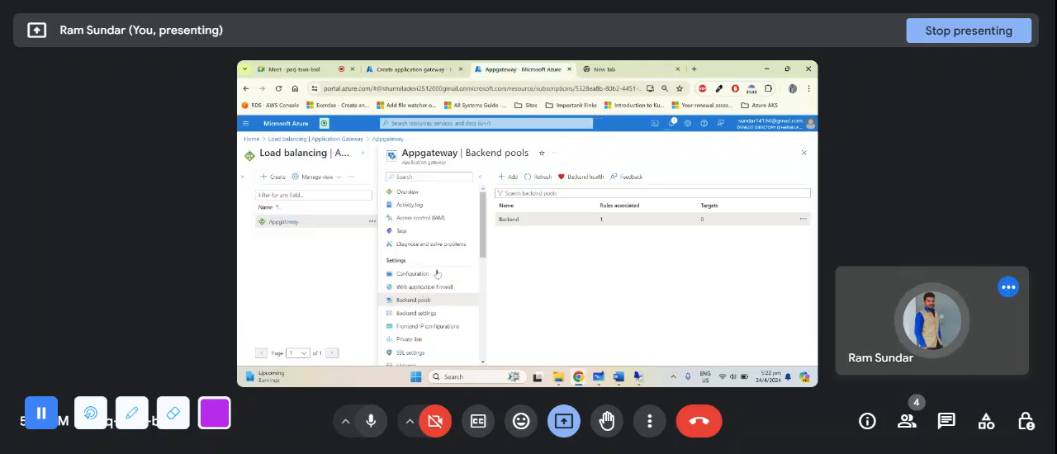
{"action": "left_click", "coordinate": [542, 178]}
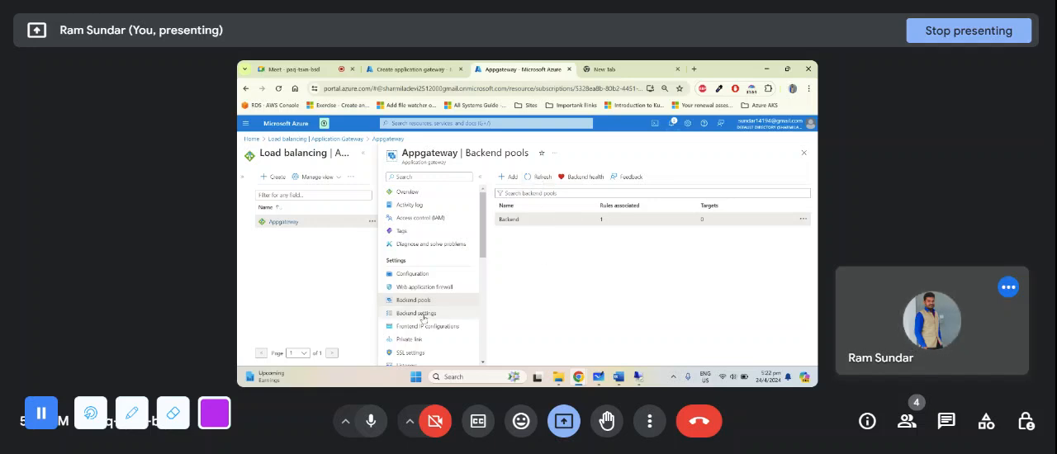
- Open Appgateway's existing backend setting, review its protocol, port, affinity and host name options, and save it
{"action": "scroll", "coordinate": [421, 285], "scroll_direction": "down", "scroll_amount": 1}
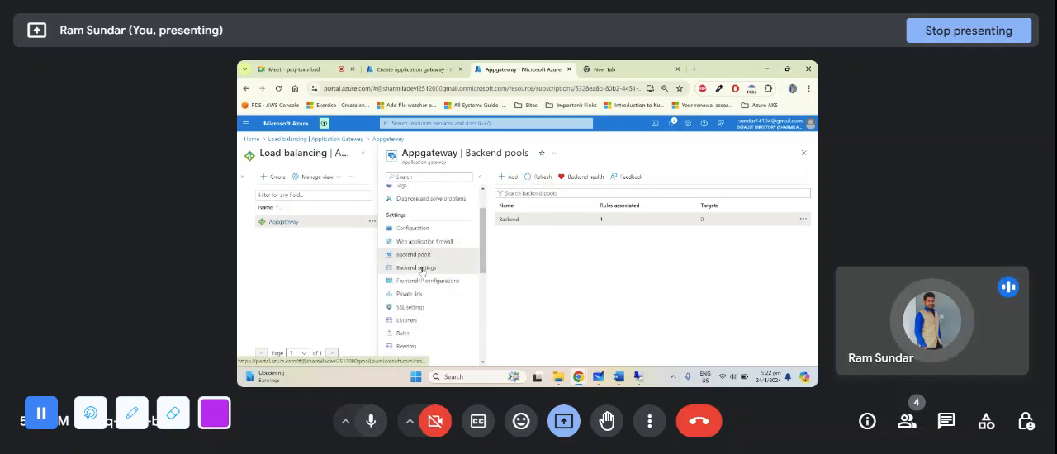
{"action": "left_click", "coordinate": [419, 269]}
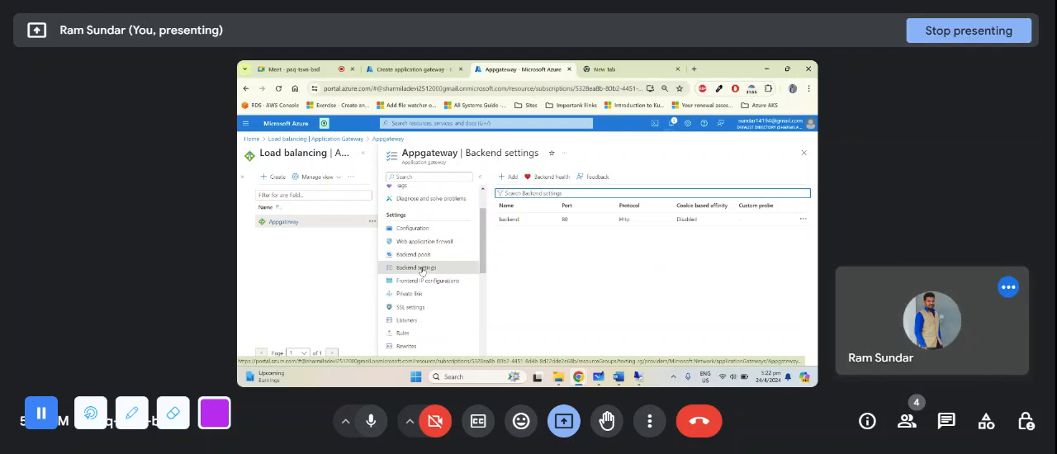
{"action": "left_click", "coordinate": [516, 223]}
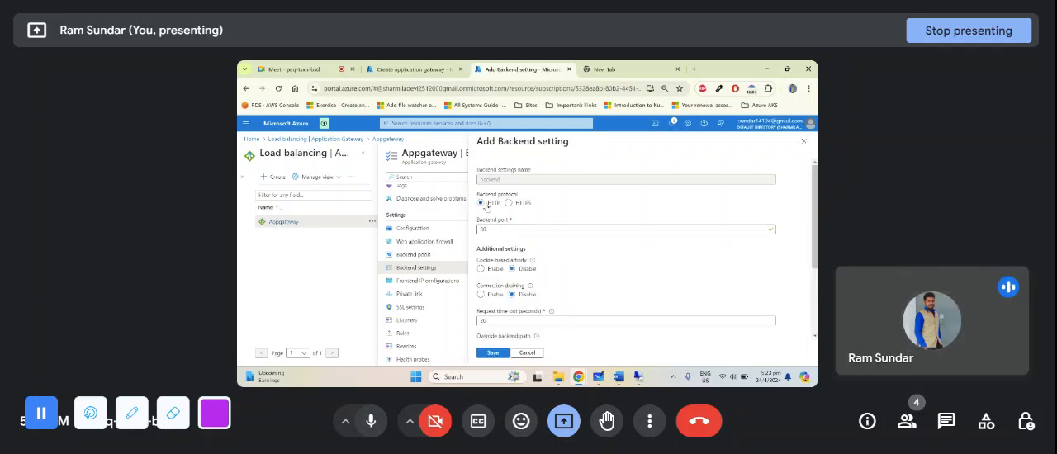
{"action": "scroll", "coordinate": [491, 238], "scroll_direction": "down", "scroll_amount": 1}
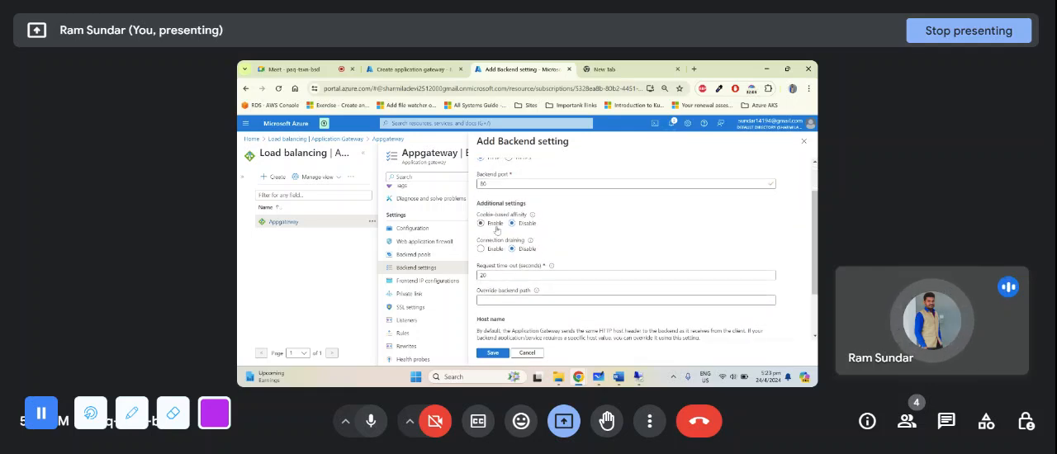
{"action": "scroll", "coordinate": [499, 252], "scroll_direction": "down", "scroll_amount": 2}
{"action": "scroll", "coordinate": [499, 252], "scroll_direction": "down", "scroll_amount": 1}
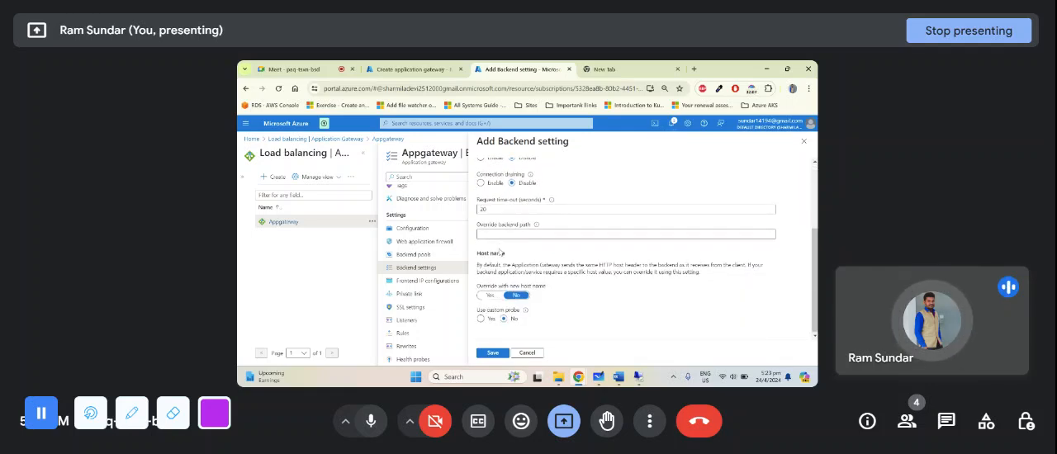
{"action": "left_click", "coordinate": [493, 352]}
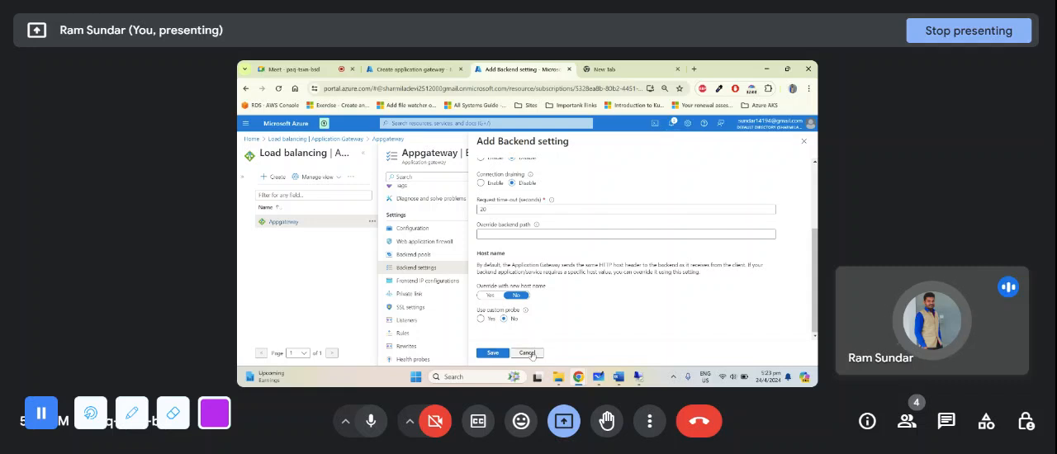
- Check Appgateway's frontend IP configurations and open its list of listeners
{"action": "left_click", "coordinate": [429, 282]}
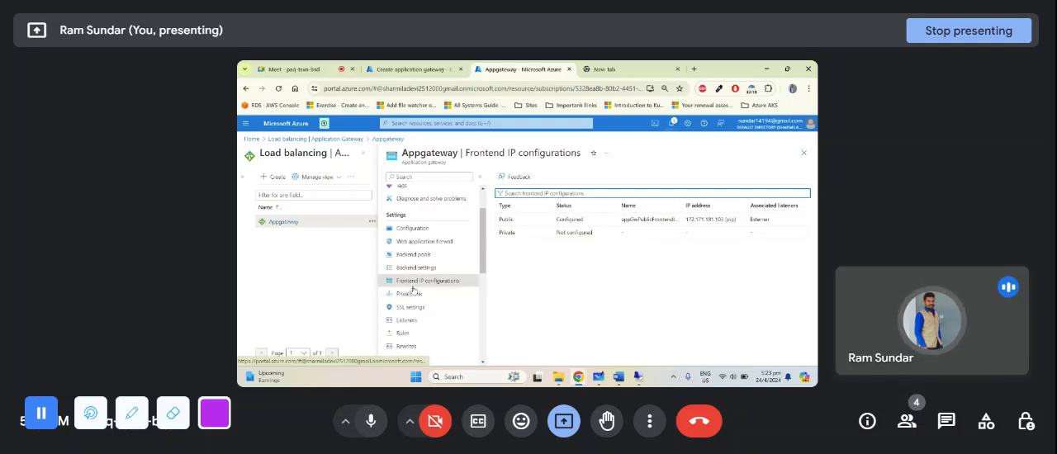
{"action": "scroll", "coordinate": [438, 279], "scroll_direction": "down", "scroll_amount": 1}
{"action": "scroll", "coordinate": [438, 279], "scroll_direction": "down", "scroll_amount": 1}
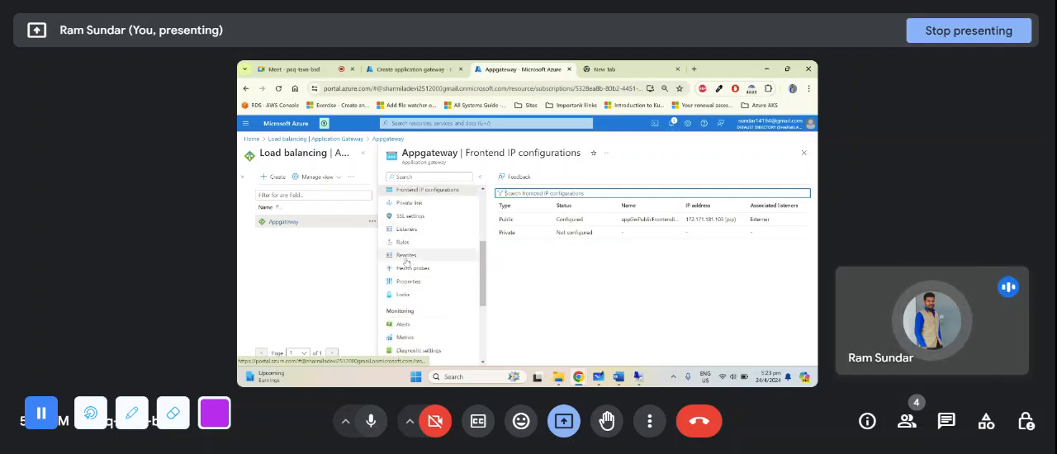
{"action": "left_click", "coordinate": [419, 234]}
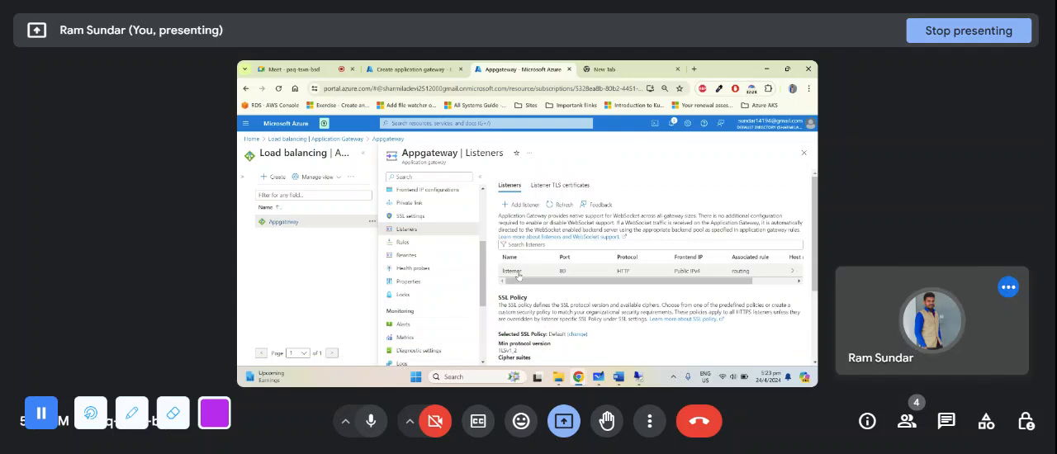
{"action": "mouse_move", "coordinate": [522, 281]}
{"action": "left_mouse_down"}
{"action": "mouse_move", "coordinate": [673, 295]}
{"action": "mouse_move", "coordinate": [530, 284]}
{"action": "left_mouse_up"}
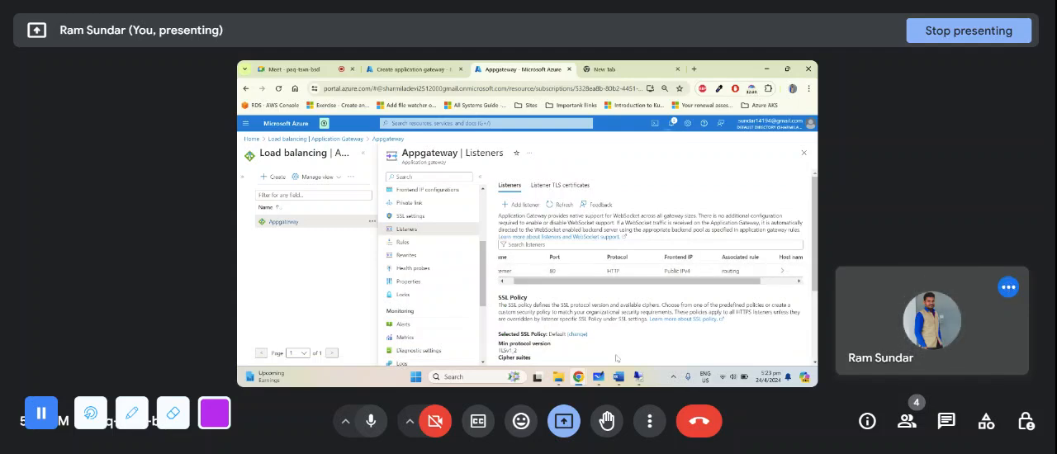
- Look at the listener in the Application Gateway diagram in Microsoft Whiteboard and return to the Azure portal's listeners list
{"action": "left_click", "coordinate": [598, 377]}
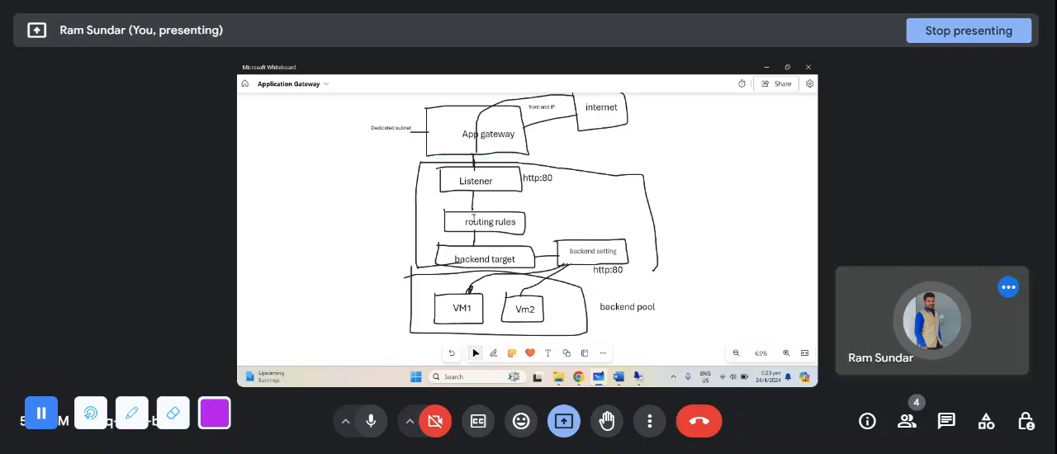
{"action": "left_click", "coordinate": [598, 377]}
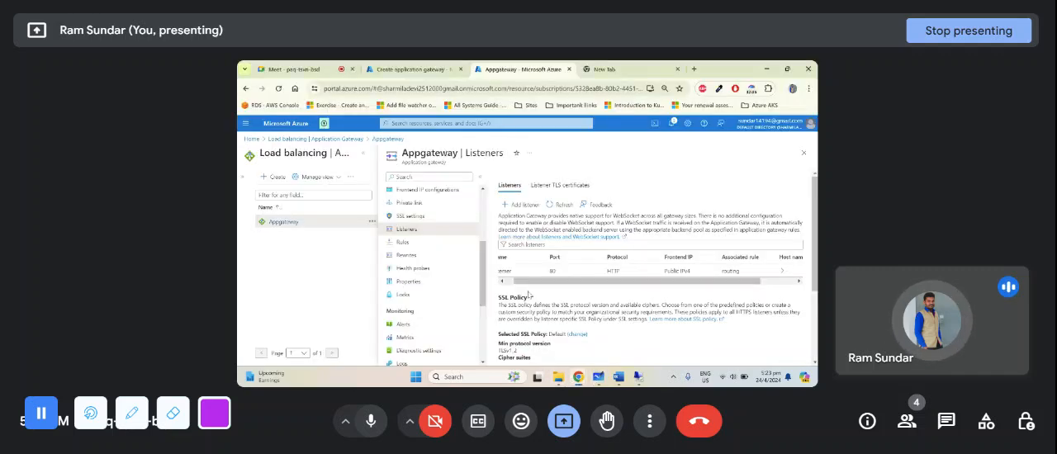
{"action": "left_click_drag", "start_coordinate": [521, 282], "coordinate": [500, 282]}
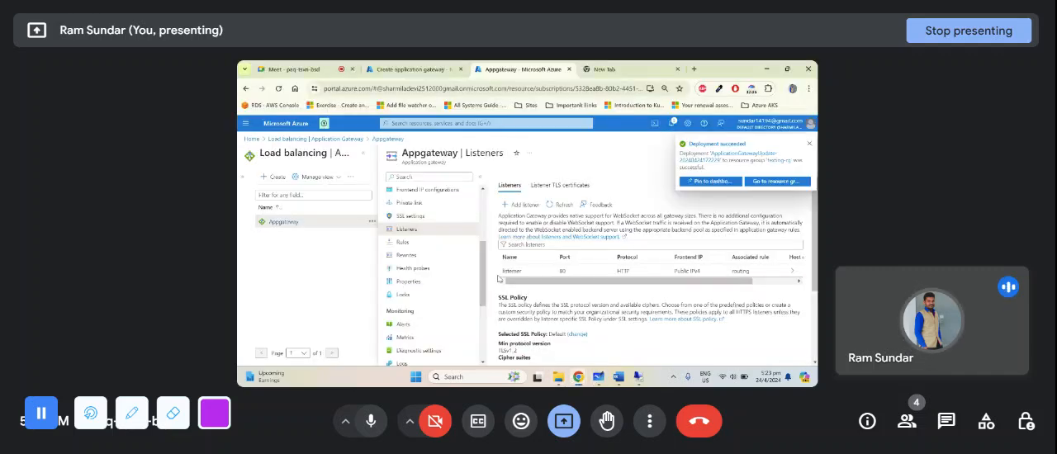
- Open the existing listener and examine its name, frontend IP, protocol, port, associated rule and listener type
{"action": "left_click", "coordinate": [512, 272]}
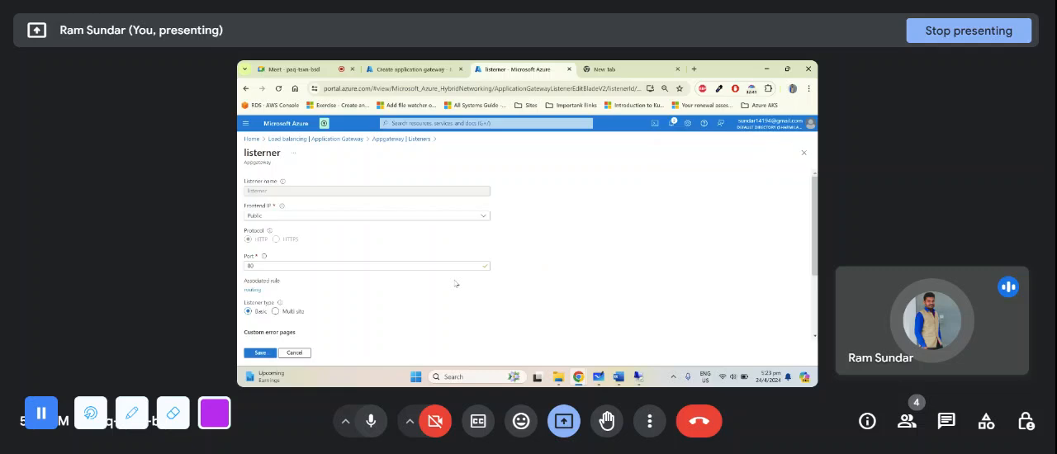
{"action": "double_click", "coordinate": [246, 192]}
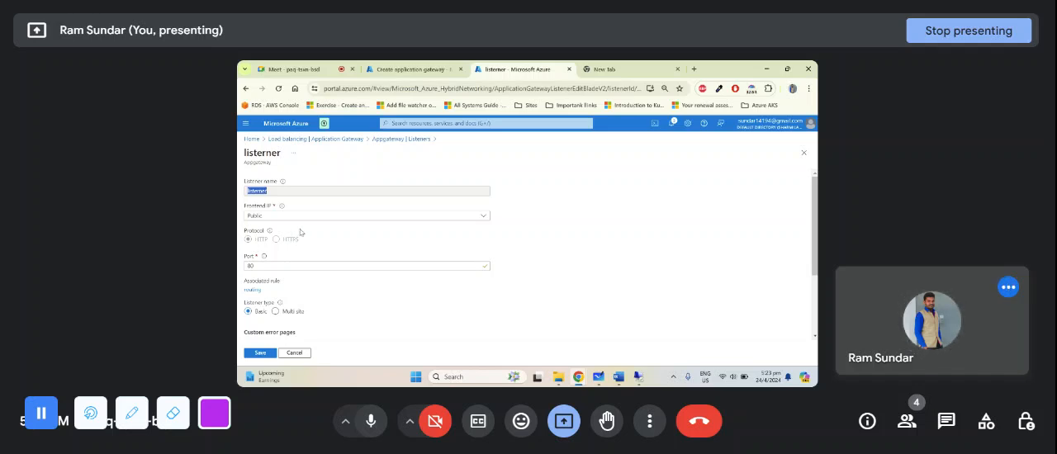
{"action": "left_click", "coordinate": [257, 264]}
{"action": "scroll", "coordinate": [258, 264], "scroll_direction": "down", "scroll_amount": 2}
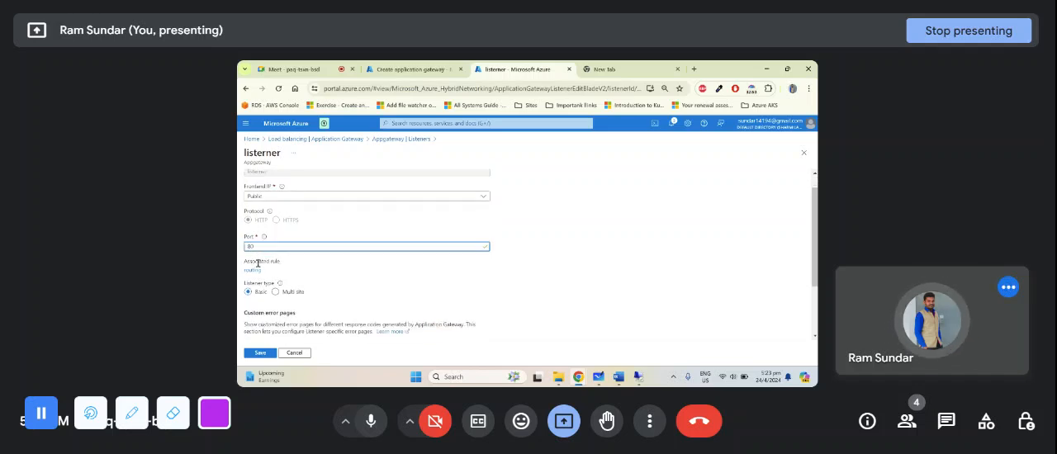
{"action": "scroll", "coordinate": [259, 224], "scroll_direction": "up", "scroll_amount": 2}
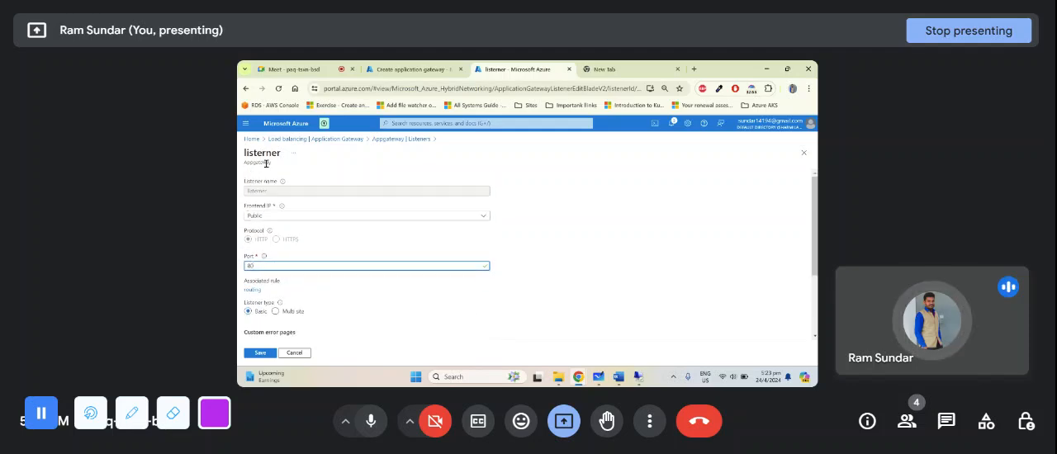
{"action": "scroll", "coordinate": [262, 247], "scroll_direction": "down", "scroll_amount": 2}
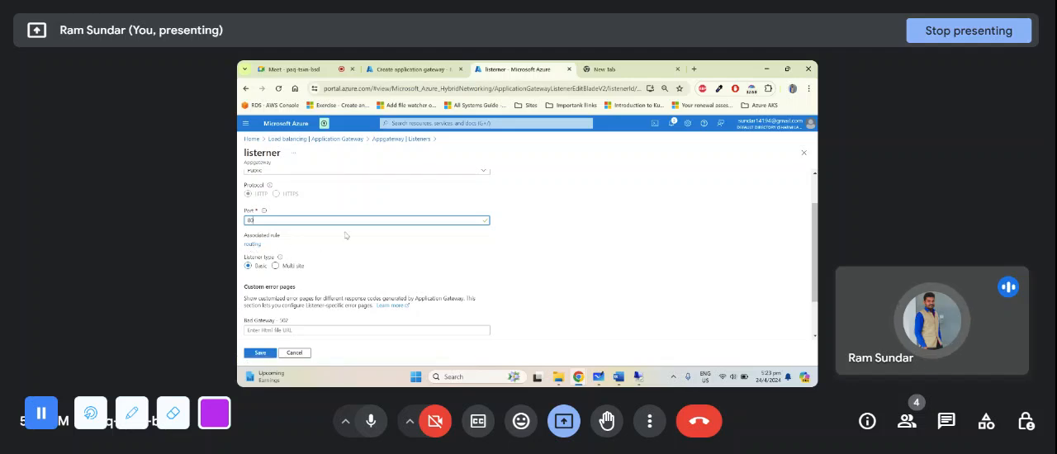
{"action": "scroll", "coordinate": [345, 236], "scroll_direction": "up", "scroll_amount": 2}
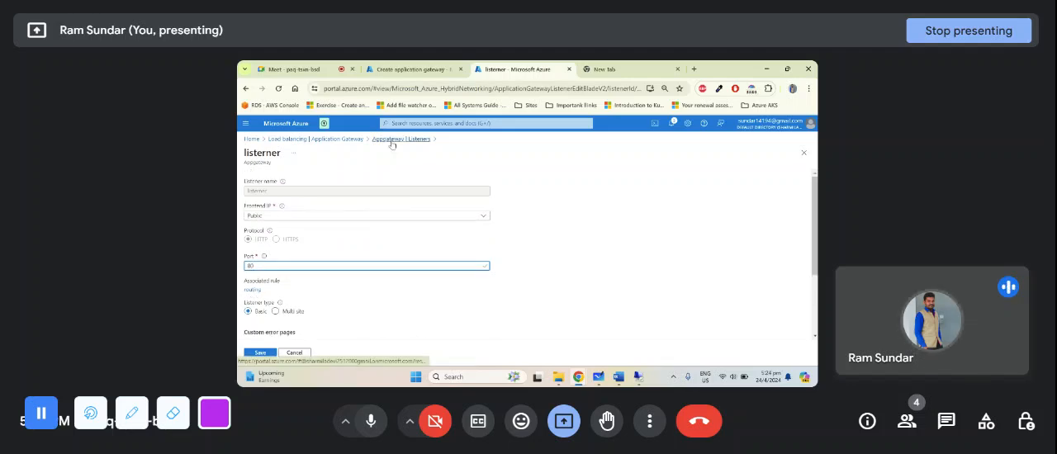
- Return to the application gateway list, reopen Appgateway and show its listeners
{"action": "left_click", "coordinate": [360, 140]}
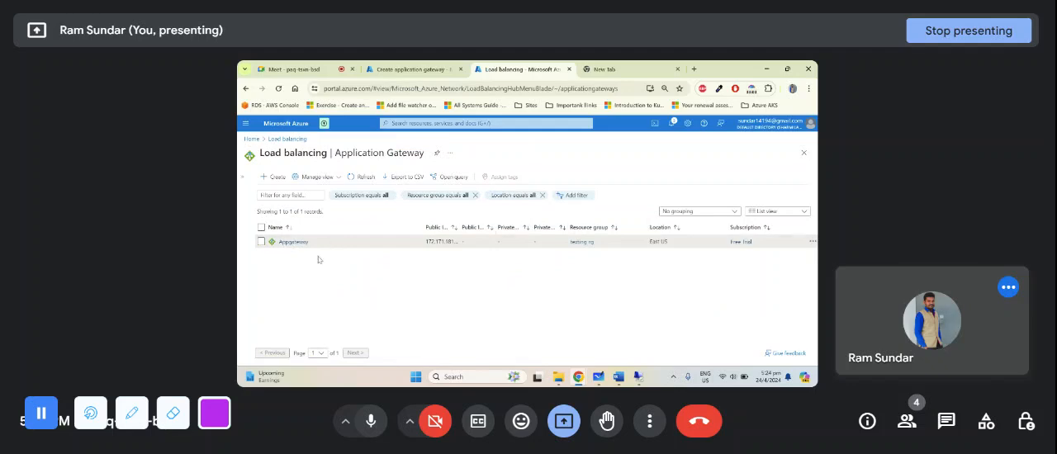
{"action": "left_click", "coordinate": [302, 242]}
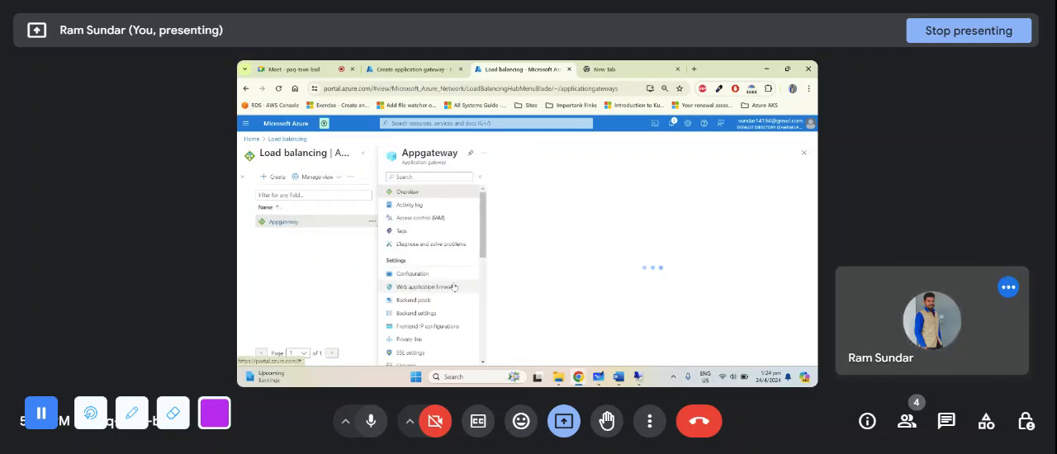
{"action": "scroll", "coordinate": [421, 310], "scroll_direction": "down", "scroll_amount": 3}
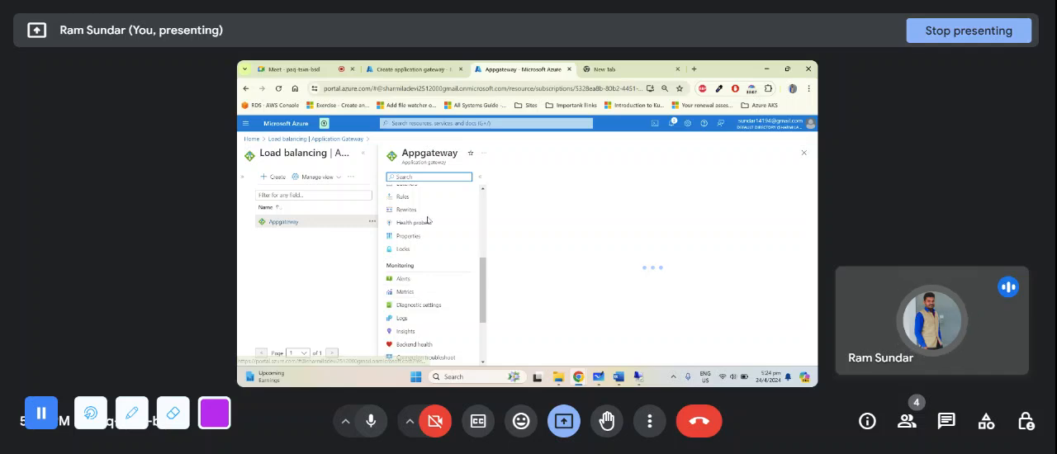
{"action": "left_click", "coordinate": [408, 275]}
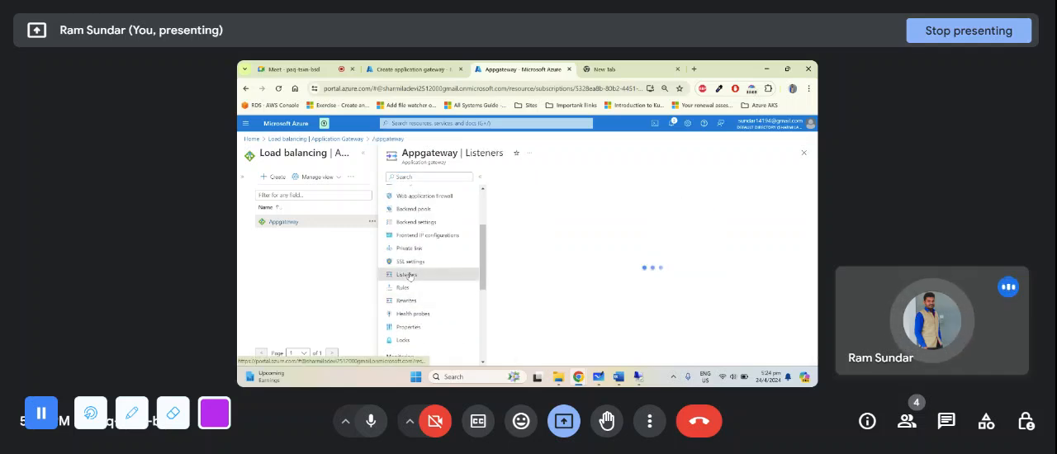
- Open Appgateway's rules, examine the routing rule's listener and backend targets, and return to the rules list
{"action": "left_click", "coordinate": [413, 290]}
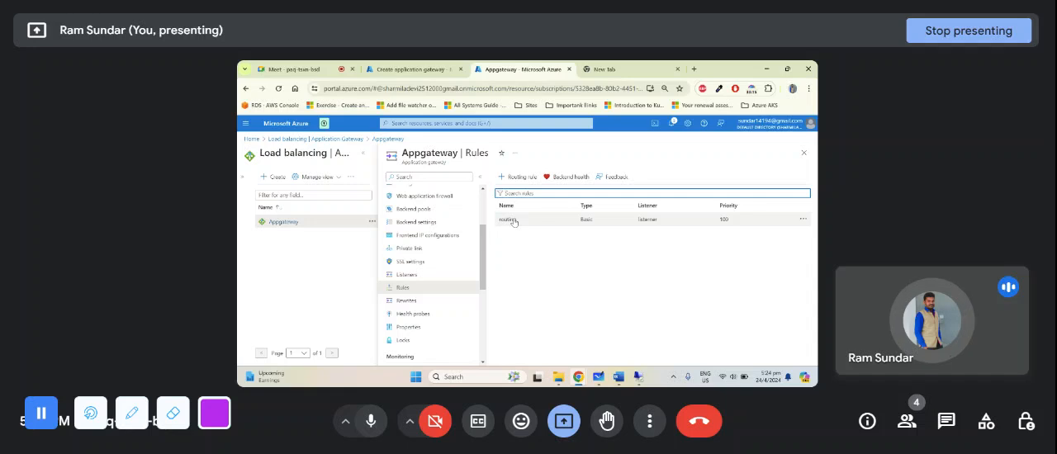
{"action": "left_click", "coordinate": [509, 220]}
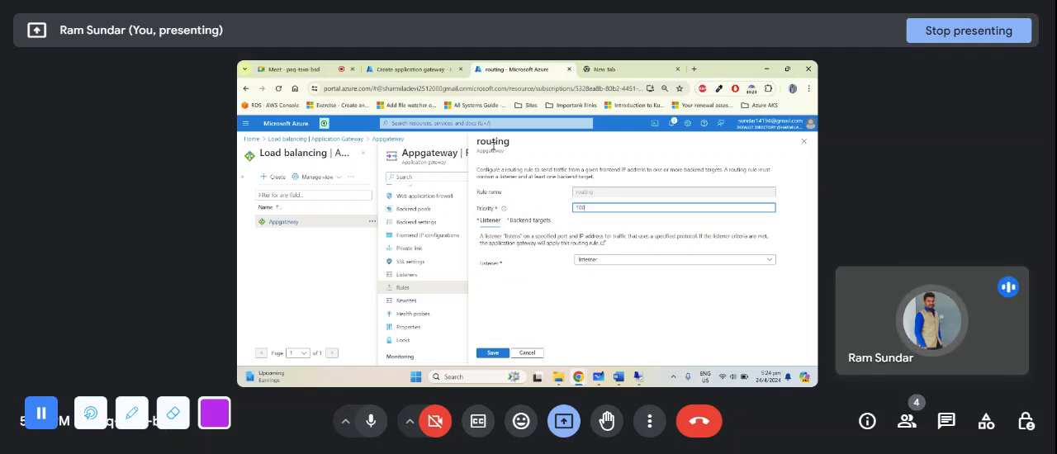
{"action": "left_click", "coordinate": [487, 224]}
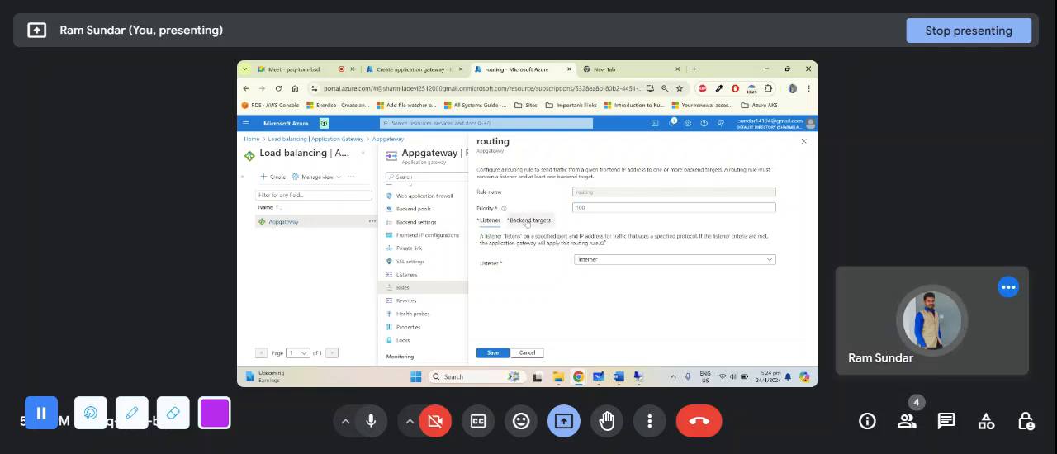
{"action": "left_click", "coordinate": [522, 220]}
{"action": "left_click", "coordinate": [490, 221]}
{"action": "left_click", "coordinate": [521, 220]}
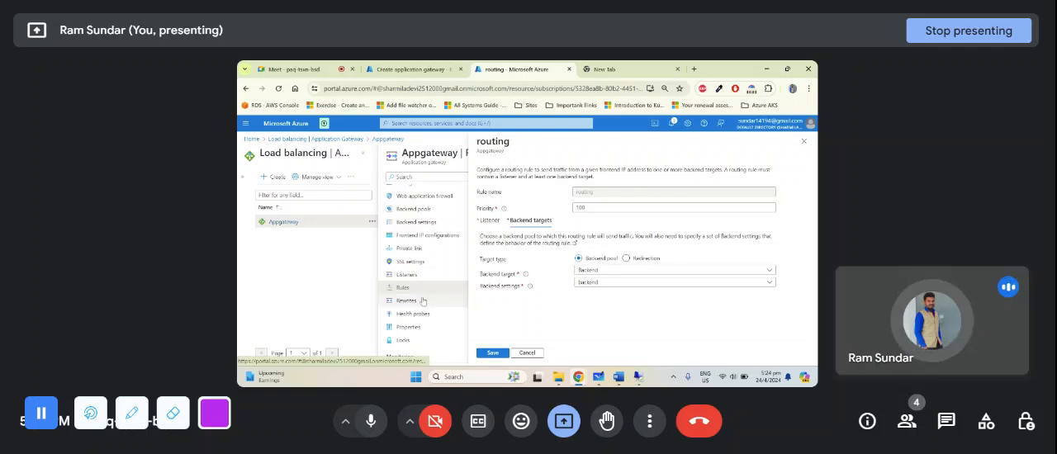
{"action": "left_click", "coordinate": [489, 221]}
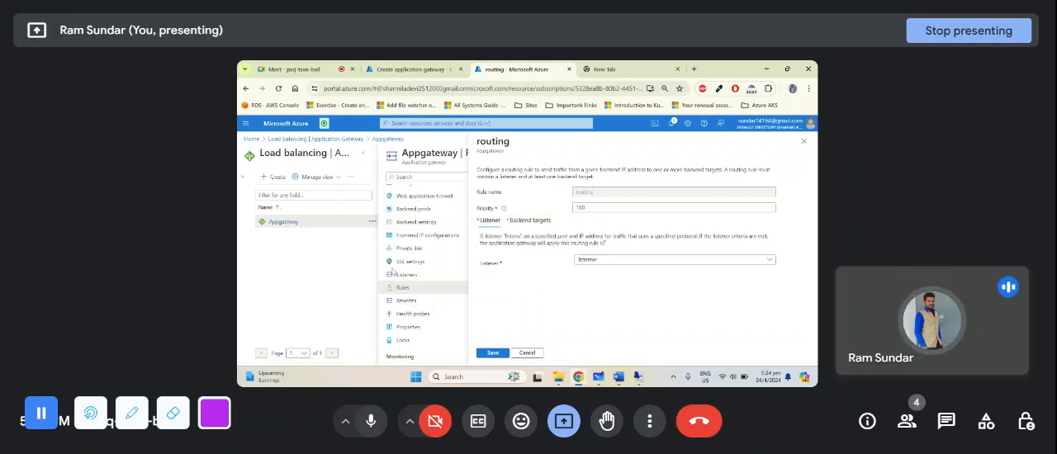
{"action": "left_click", "coordinate": [502, 354]}
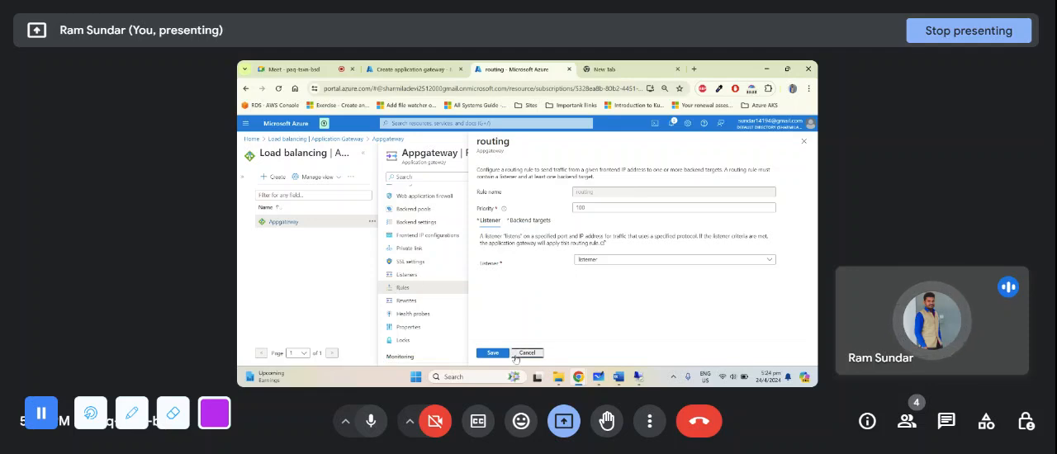
- Review Appgateway's listeners and backend settings, and return to its rules
{"action": "left_click", "coordinate": [414, 278]}
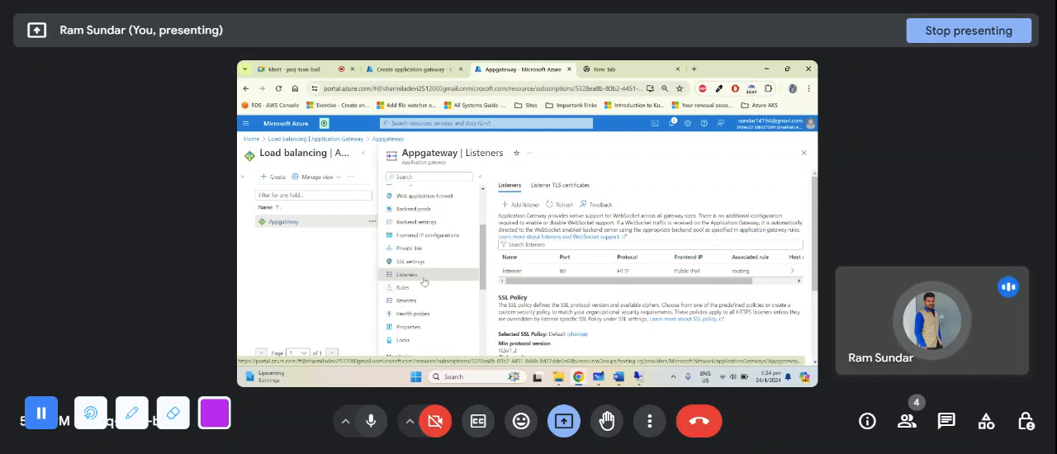
{"action": "left_click", "coordinate": [430, 223]}
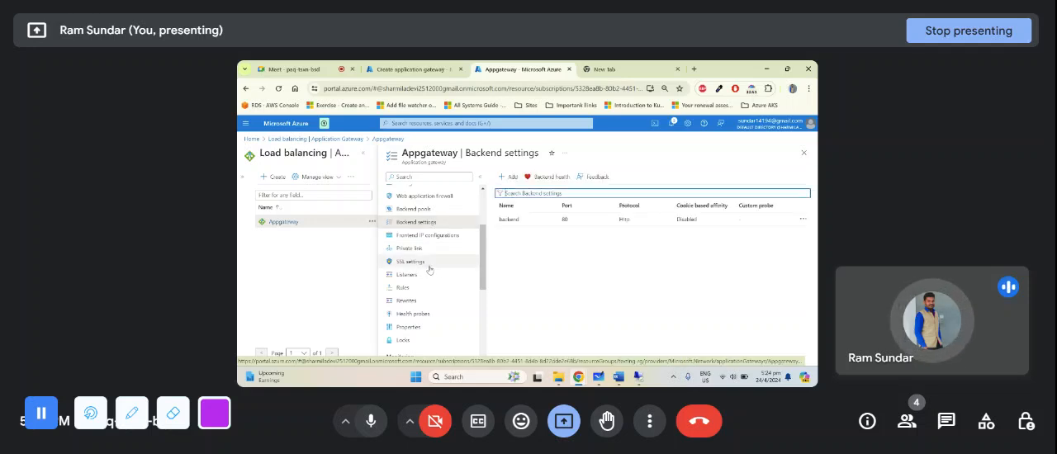
{"action": "left_click", "coordinate": [418, 290]}
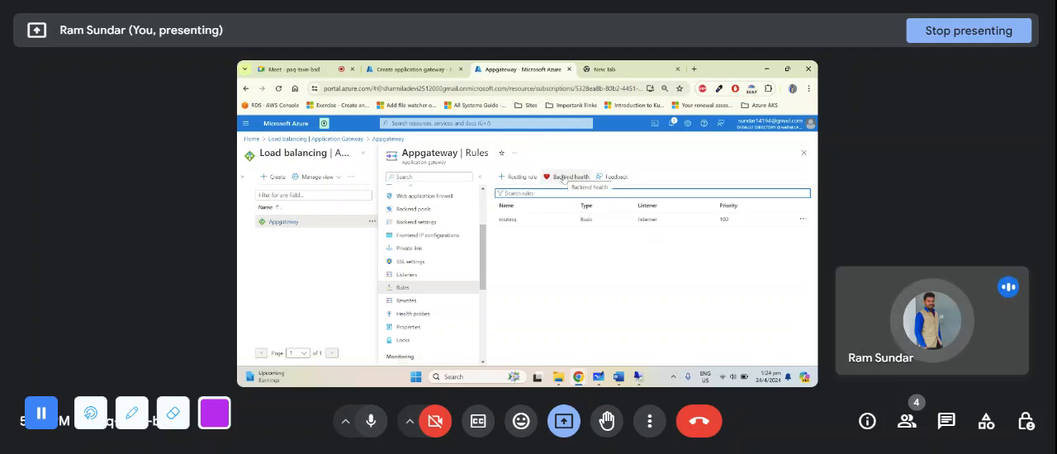
- Check the backend health of the gateway's backend servers and return to the Appgateway rules
{"action": "left_click", "coordinate": [565, 177]}
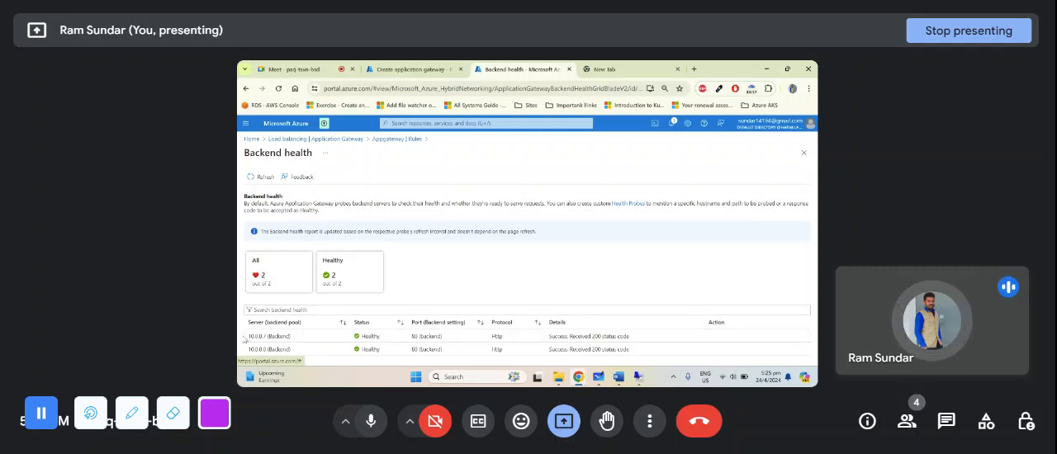
{"action": "triple_click", "coordinate": [331, 338]}
{"action": "left_click_drag", "start_coordinate": [331, 339], "coordinate": [240, 337]}
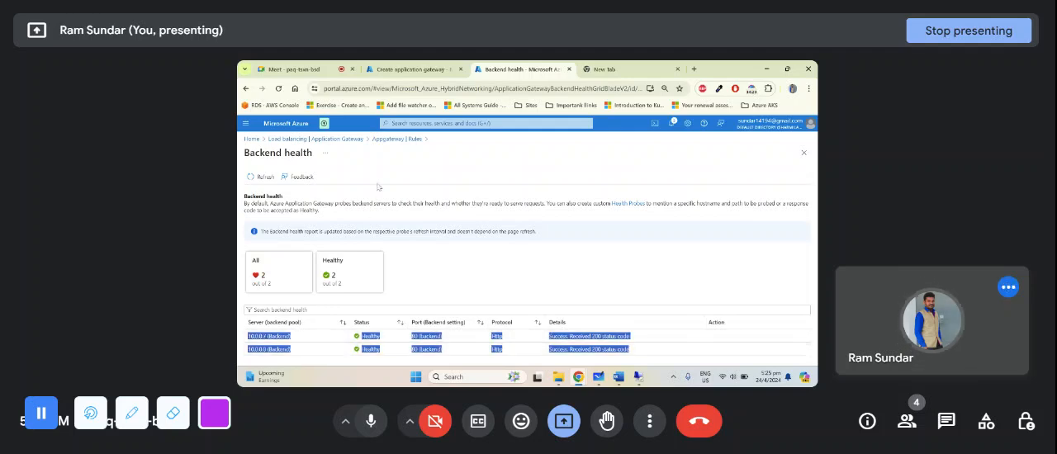
{"action": "left_click", "coordinate": [392, 138]}
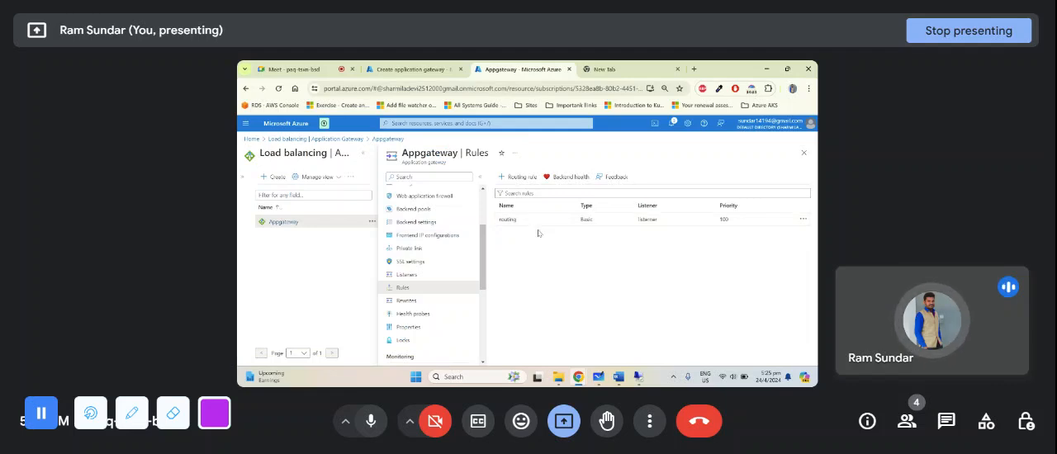
- View Appgateway's health probes and open the gateway's Backend health page under monitoring
{"action": "scroll", "coordinate": [424, 236], "scroll_direction": "down", "scroll_amount": 2}
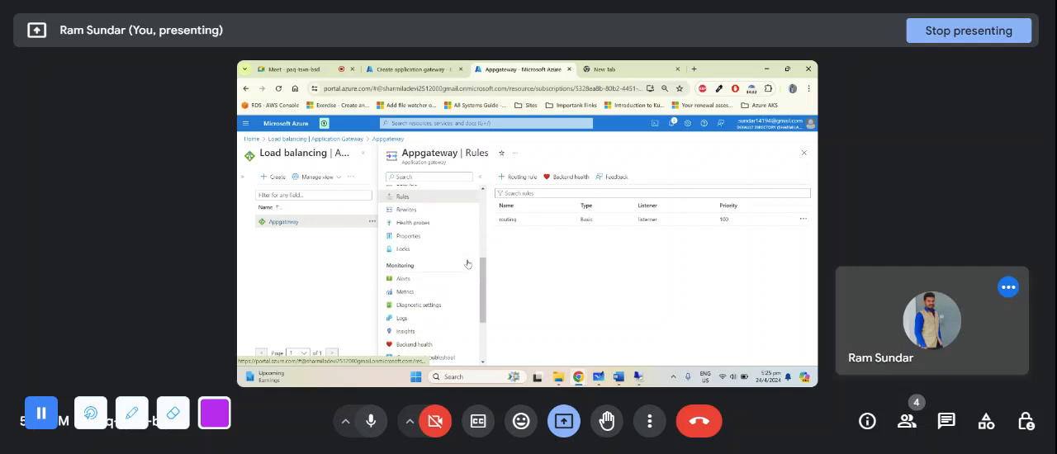
{"action": "left_click", "coordinate": [429, 224]}
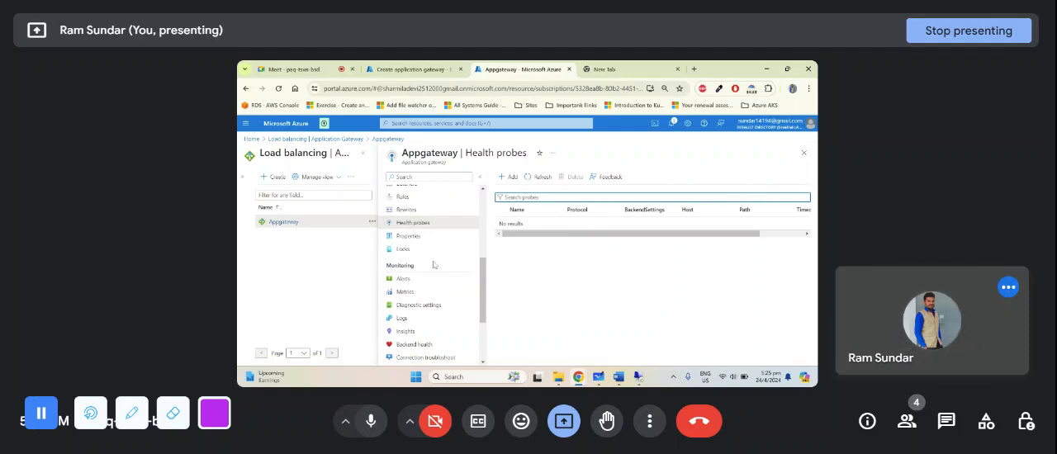
{"action": "scroll", "coordinate": [433, 261], "scroll_direction": "up", "scroll_amount": 3}
{"action": "scroll", "coordinate": [435, 243], "scroll_direction": "down", "scroll_amount": 3}
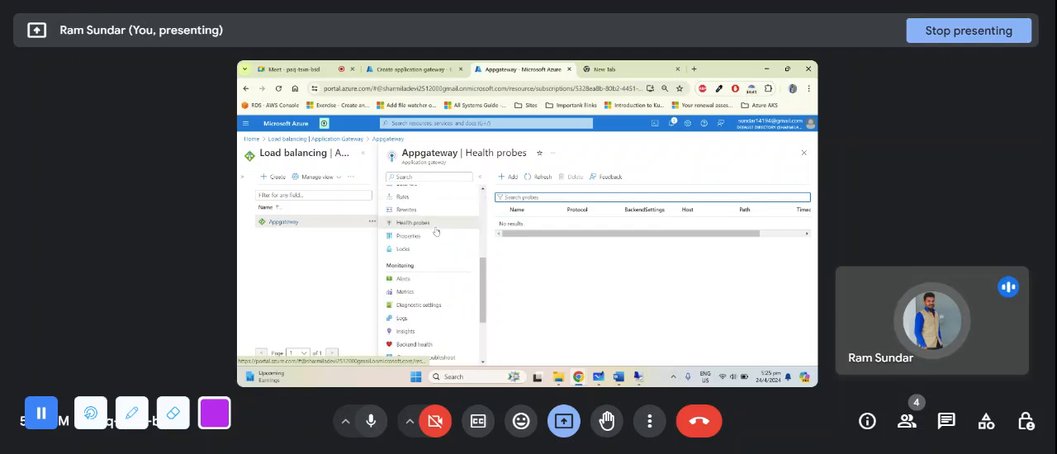
{"action": "scroll", "coordinate": [435, 231], "scroll_direction": "down", "scroll_amount": 2}
{"action": "left_click", "coordinate": [414, 254]}
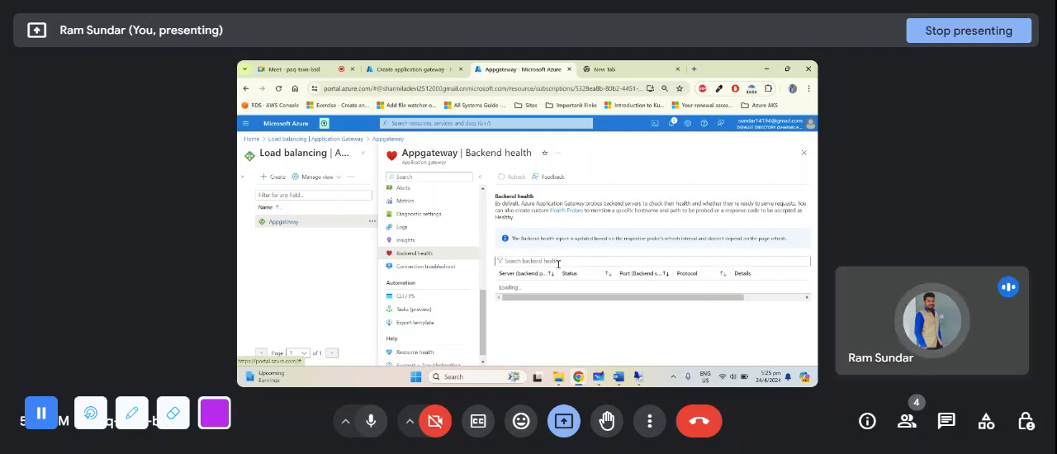
{"action": "left_click", "coordinate": [285, 68]}
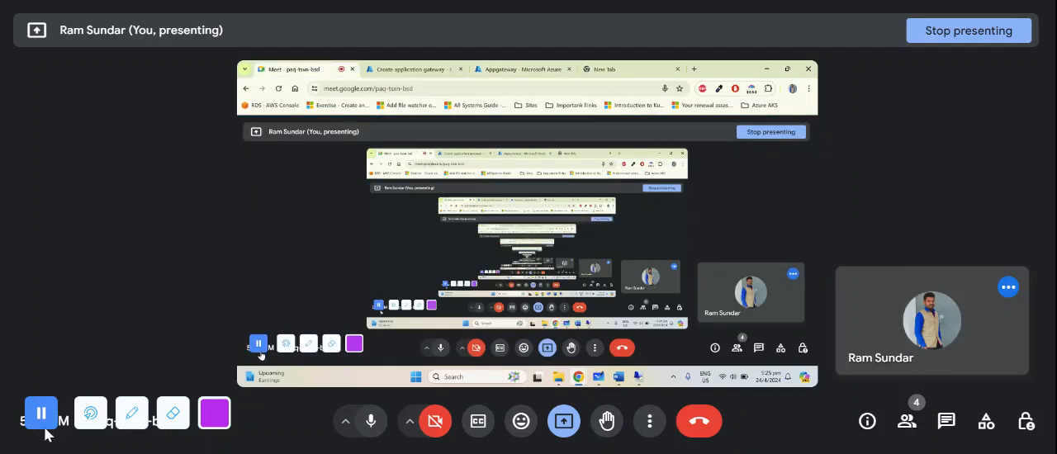
{"action": "left_click", "coordinate": [415, 69]}
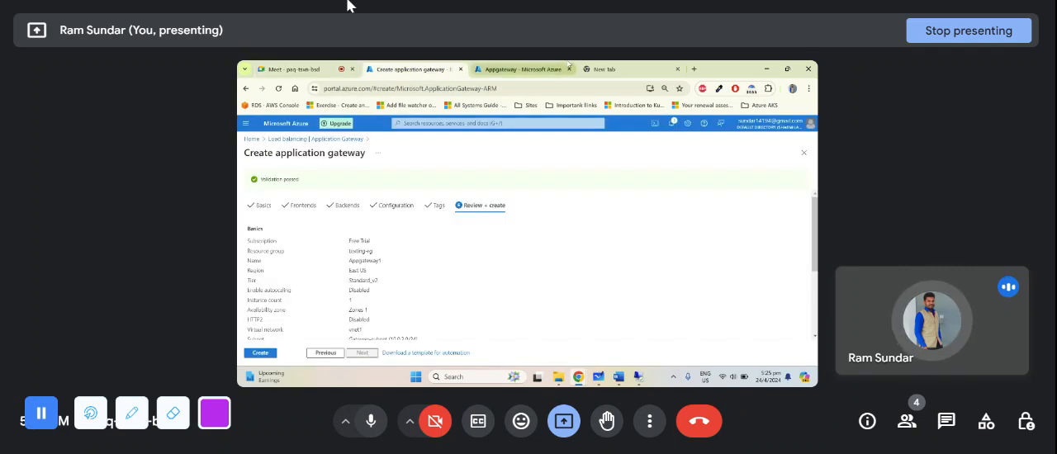
{"action": "left_click", "coordinate": [520, 70]}
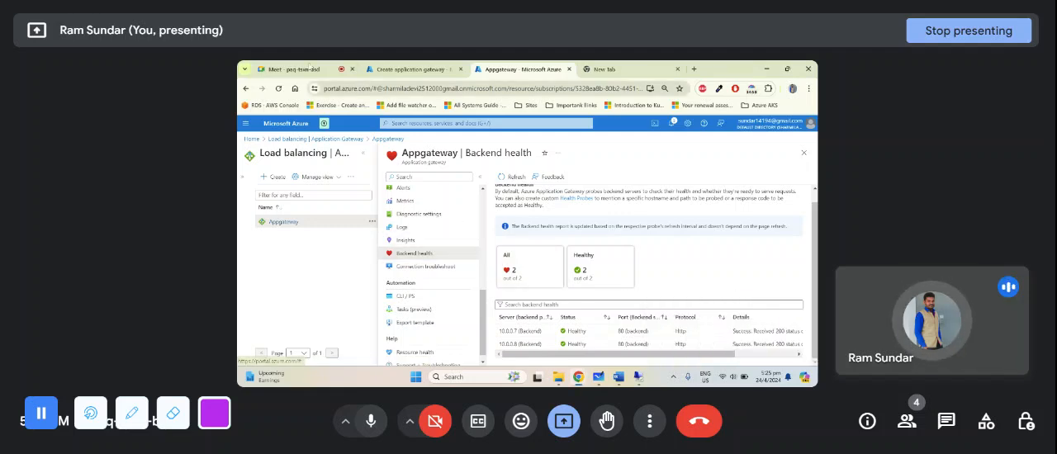
{"action": "left_click", "coordinate": [299, 67]}
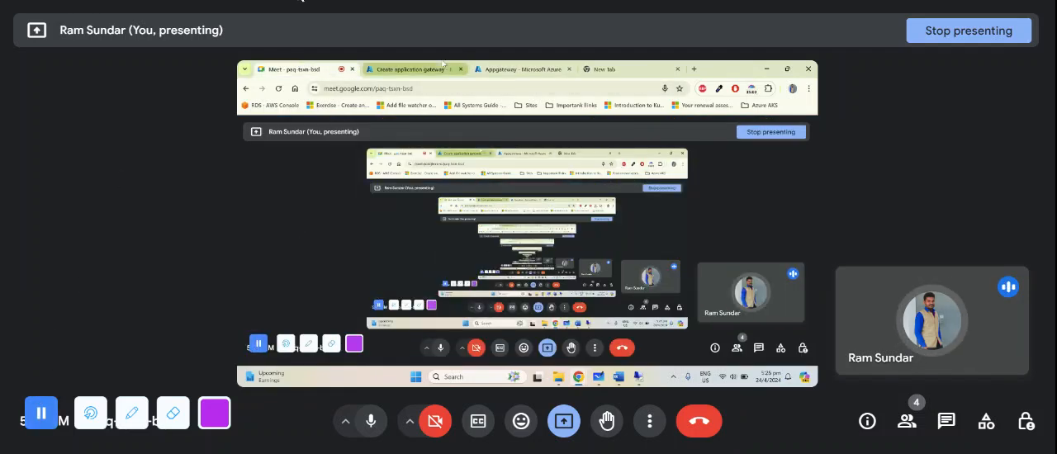
{"action": "left_click", "coordinate": [409, 70]}
- Copy Appgateway's frontend public IP address from its overview and load 172.171.181.103 in the empty browser tab
{"action": "left_click", "coordinate": [519, 69]}
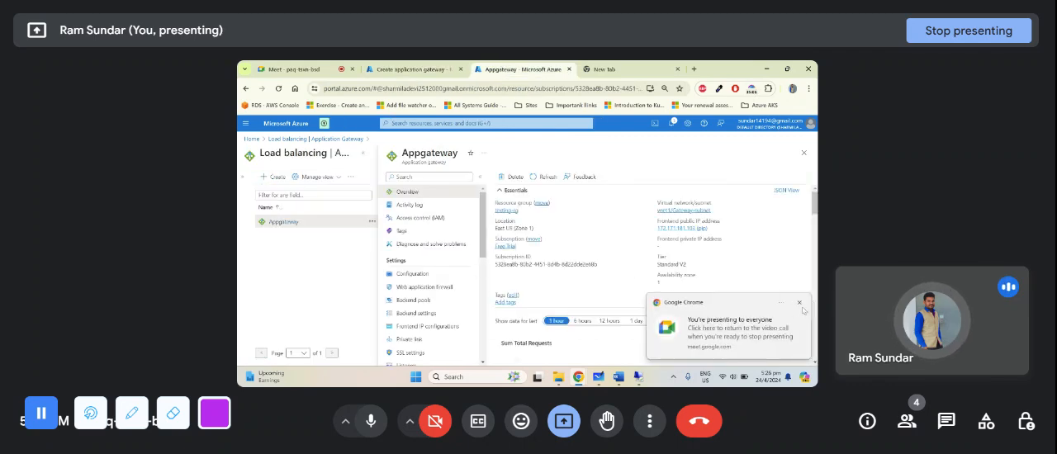
{"action": "left_click", "coordinate": [799, 304]}
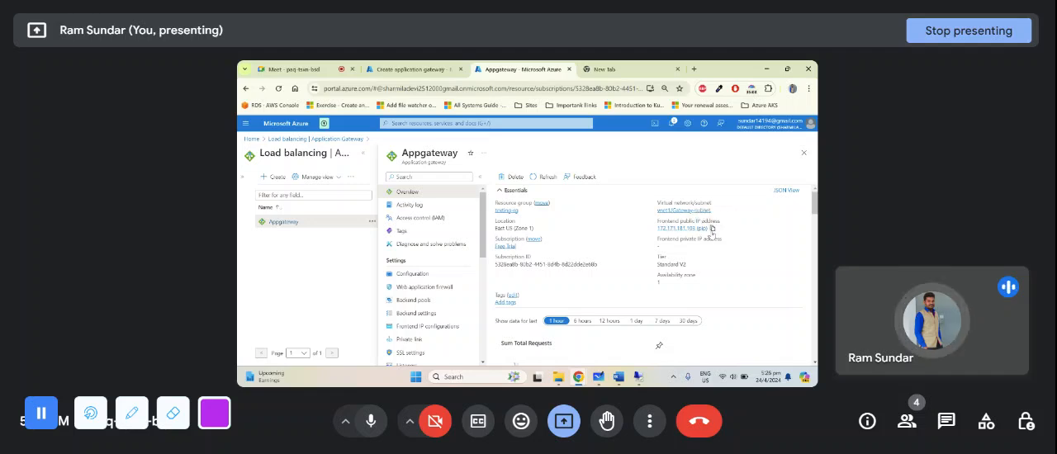
{"action": "left_click", "coordinate": [712, 230]}
{"action": "left_click", "coordinate": [607, 69]}
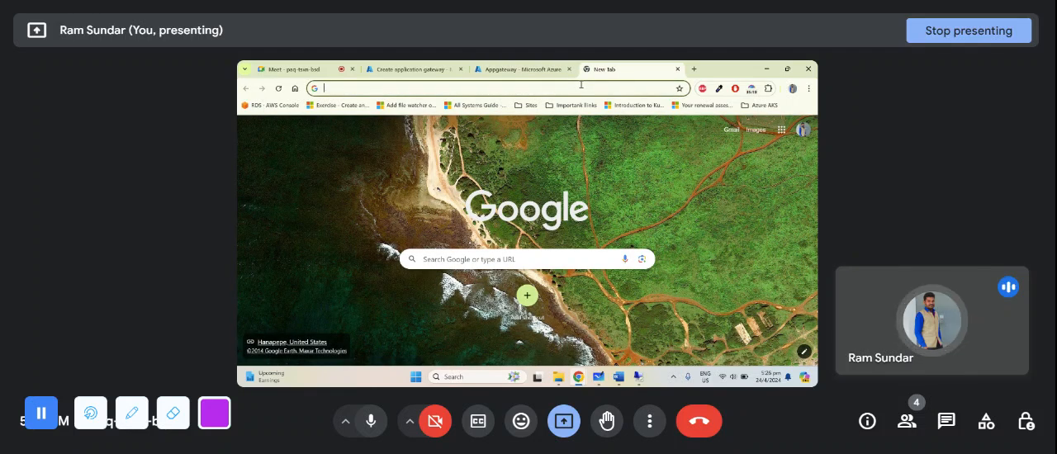
{"action": "key", "text": "ctrl+v"}
{"action": "key", "text": "BackSpace"}
{"action": "key", "text": "BackSpace"}
{"action": "key", "text": "BackSpace"}
{"action": "key", "text": "BackSpace"}
{"action": "key", "text": "BackSpace"}
{"action": "key", "text": "BackSpace"}
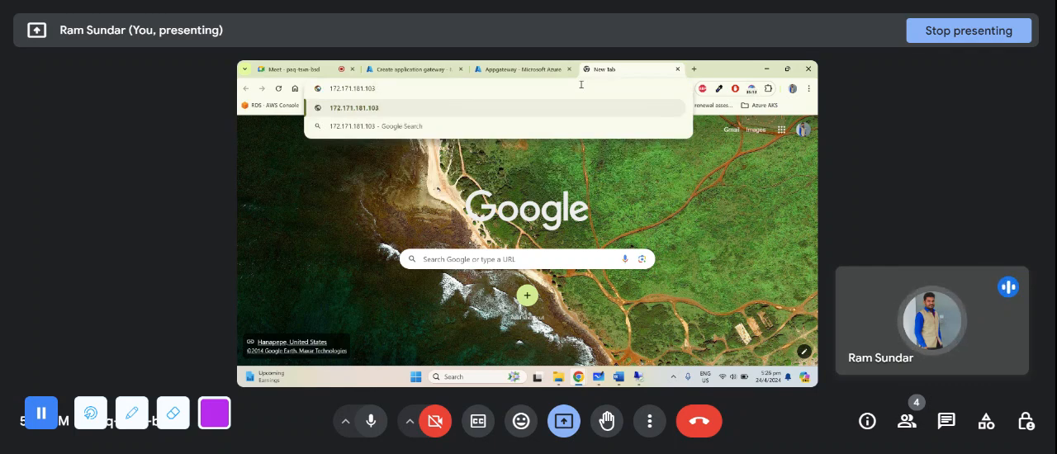
{"action": "key", "text": "Return"}
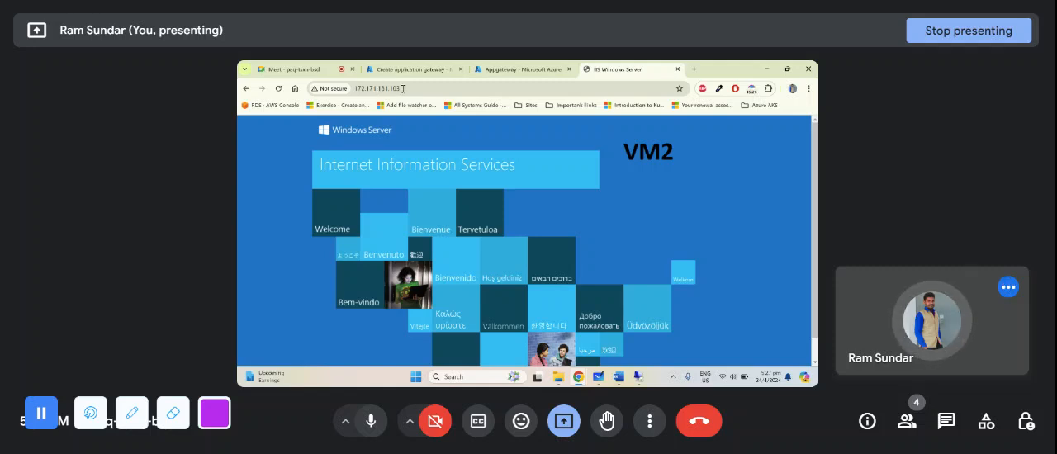
- Examine the web page served through the gateway and load the same address again to test load balancing
{"action": "left_click", "coordinate": [404, 88]}
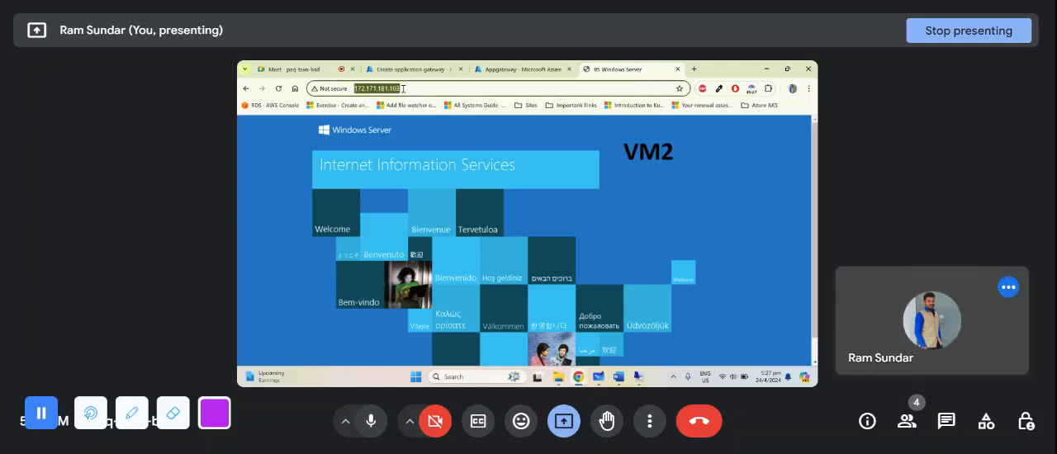
{"action": "left_click", "coordinate": [276, 169]}
{"action": "scroll", "coordinate": [552, 165], "scroll_direction": "down", "scroll_amount": 1}
{"action": "scroll", "coordinate": [558, 206], "scroll_direction": "up", "scroll_amount": 1}
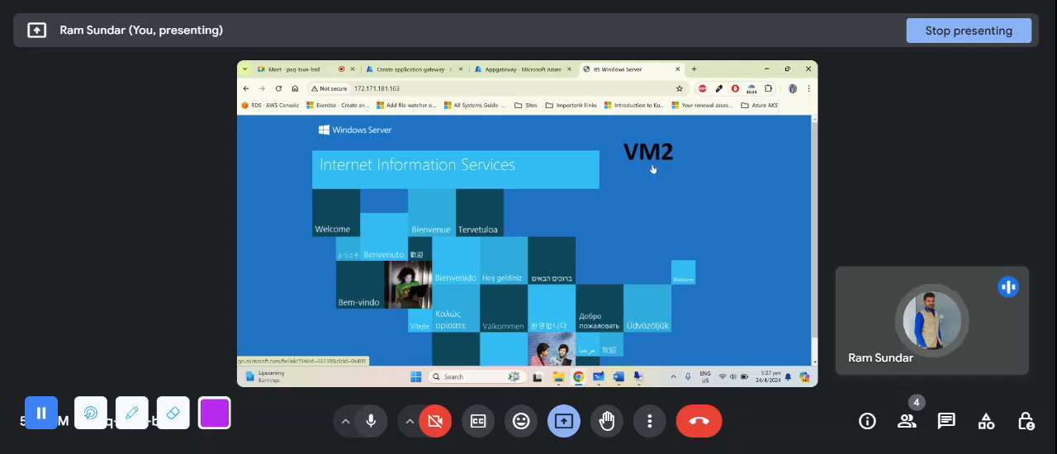
{"action": "left_click", "coordinate": [440, 88]}
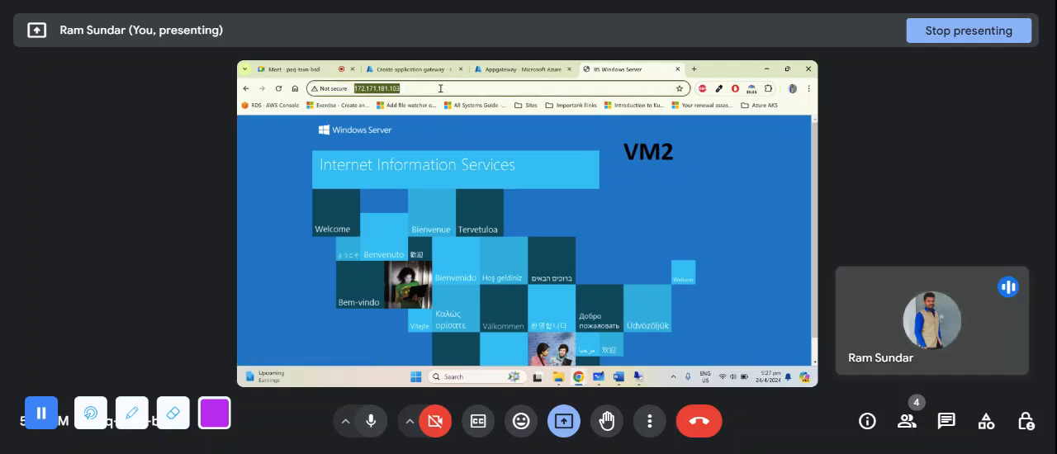
{"action": "left_click", "coordinate": [446, 89]}
{"action": "key", "text": "Return"}
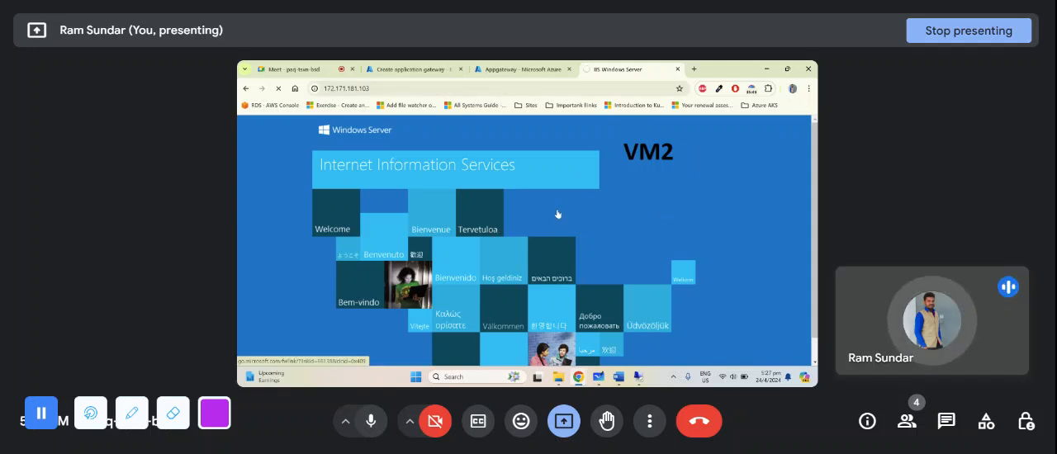
{"action": "left_click", "coordinate": [519, 90]}
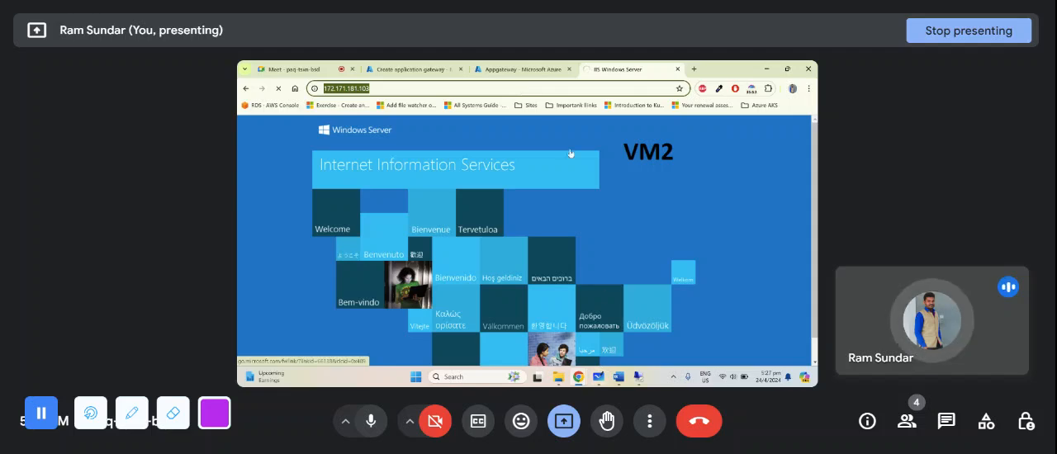
{"action": "left_click", "coordinate": [302, 70]}
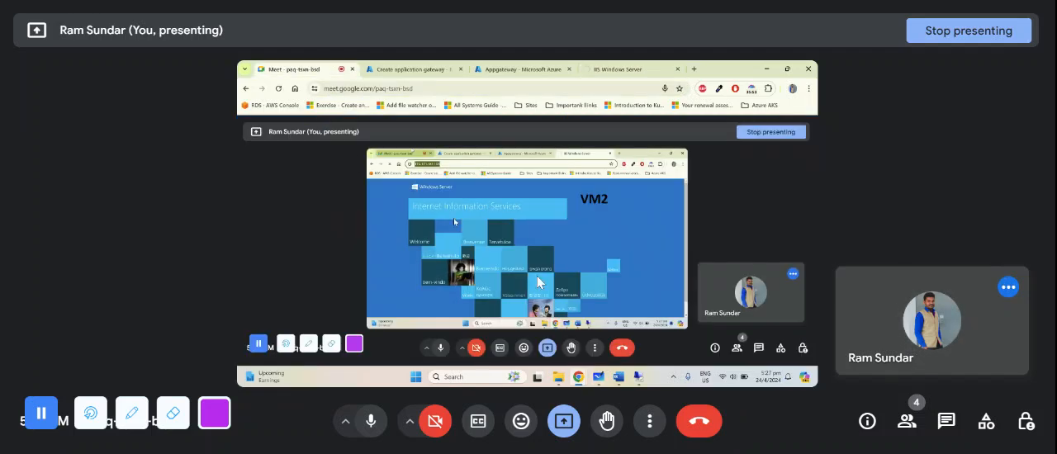
{"action": "left_click", "coordinate": [946, 421]}
{"action": "key", "text": "ctrl+v"}
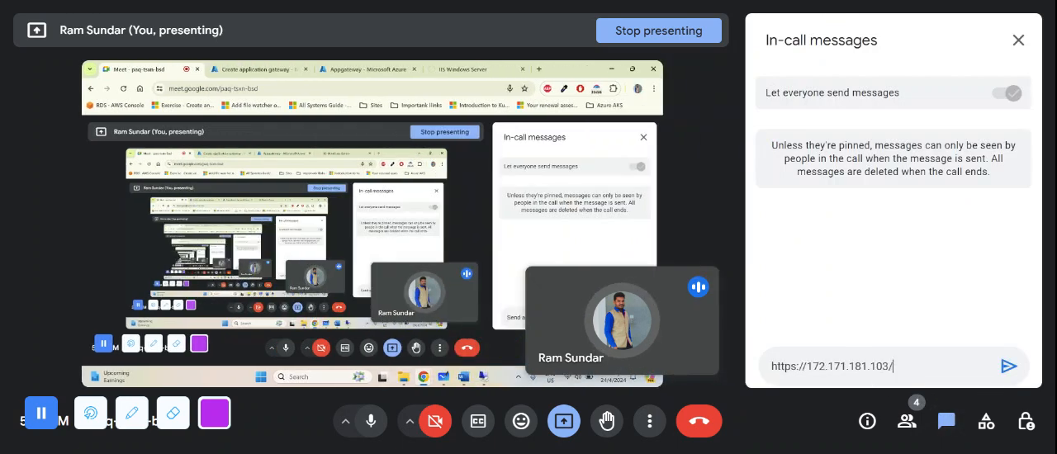
{"action": "key", "text": "Return"}
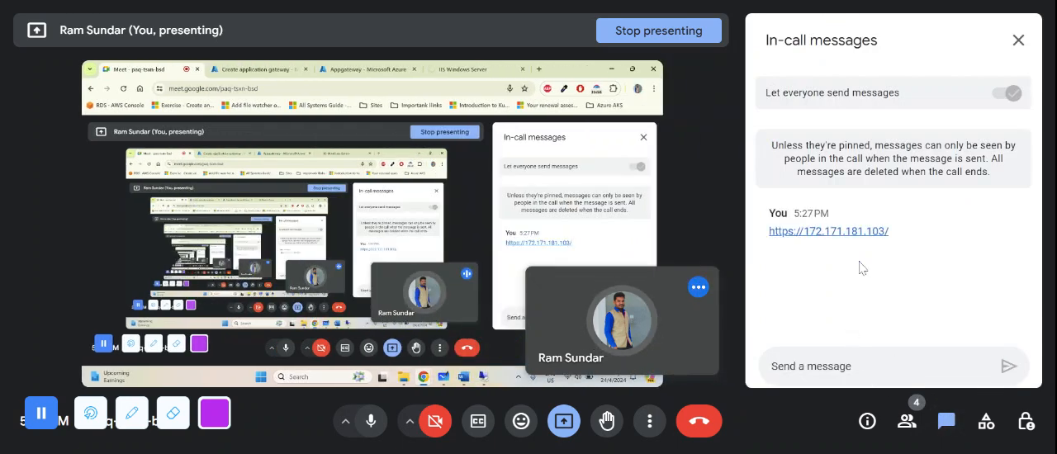
{"action": "left_click", "coordinate": [1019, 40]}
- Recheck the page at the gateway address and go to the virtual machines list in the Azure portal
{"action": "left_click", "coordinate": [609, 70]}
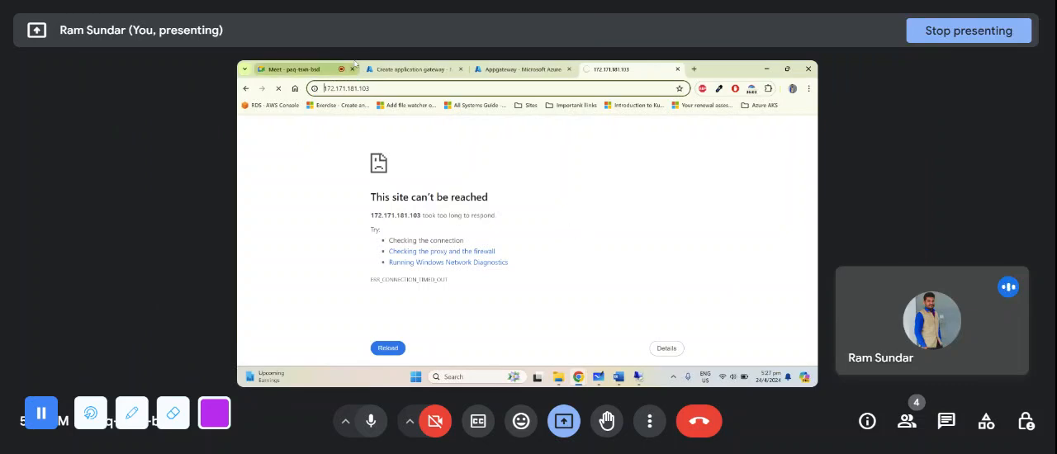
{"action": "left_click", "coordinate": [289, 70]}
{"action": "left_click", "coordinate": [543, 66]}
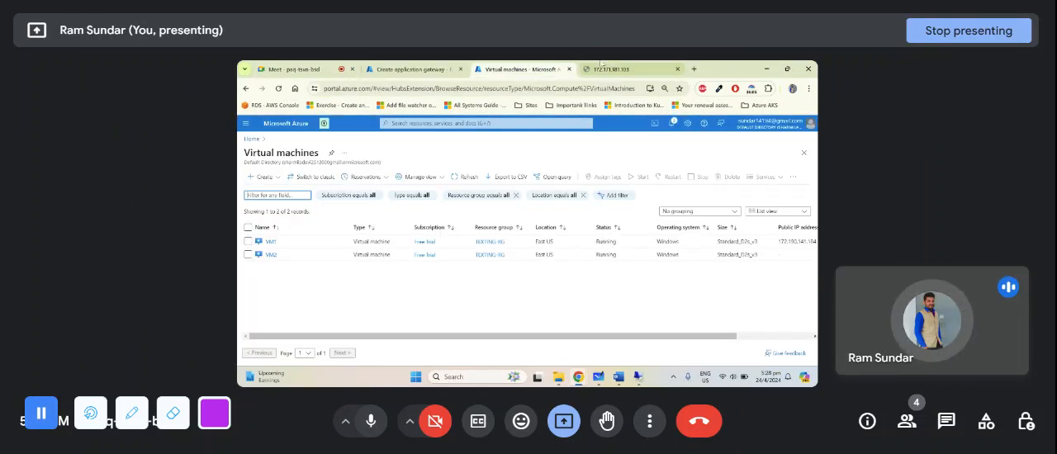
- Open VM1's network settings, review its port rules and start a new inbound port rule in its network security group
{"action": "left_click", "coordinate": [270, 242]}
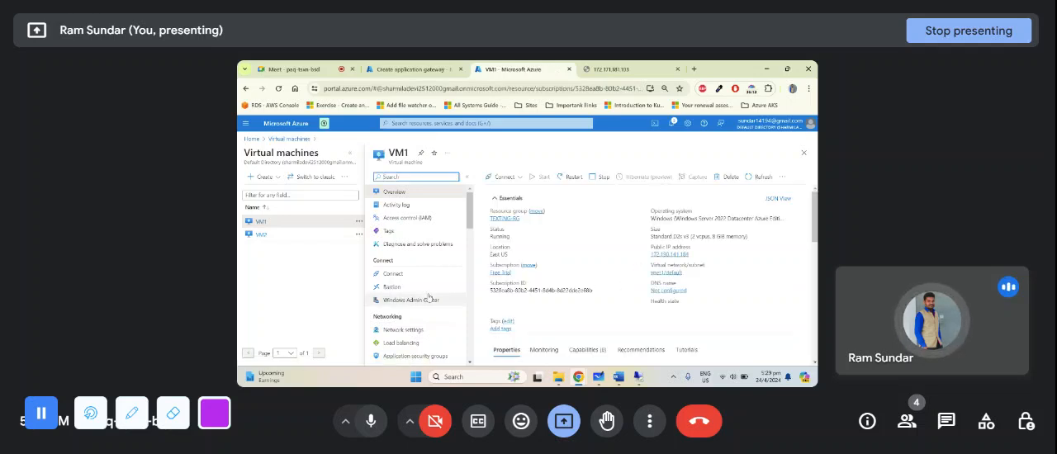
{"action": "left_click", "coordinate": [402, 330]}
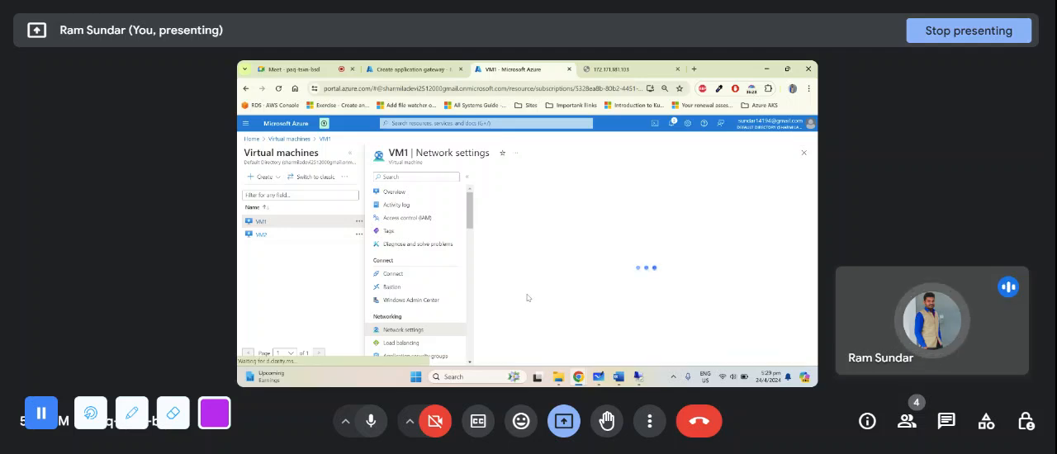
{"action": "scroll", "coordinate": [537, 296], "scroll_direction": "down", "scroll_amount": 1}
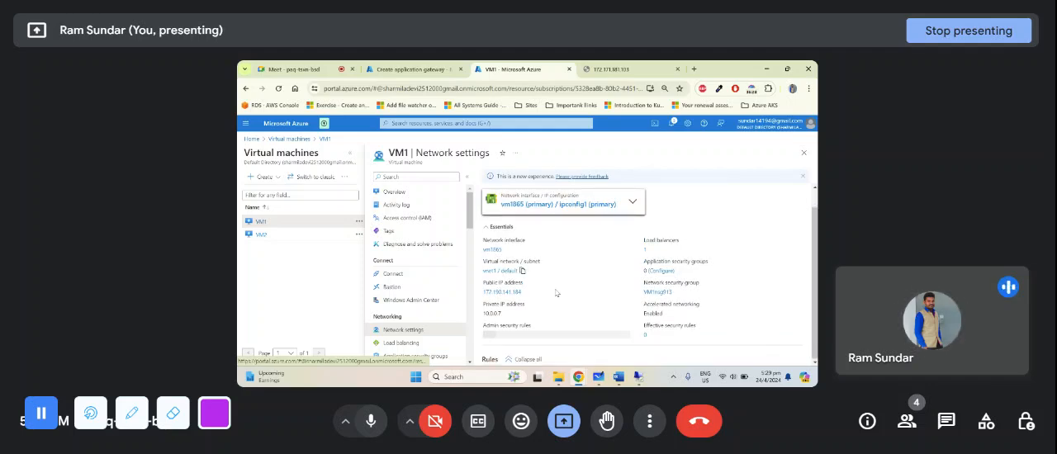
{"action": "scroll", "coordinate": [556, 293], "scroll_direction": "down", "scroll_amount": 5}
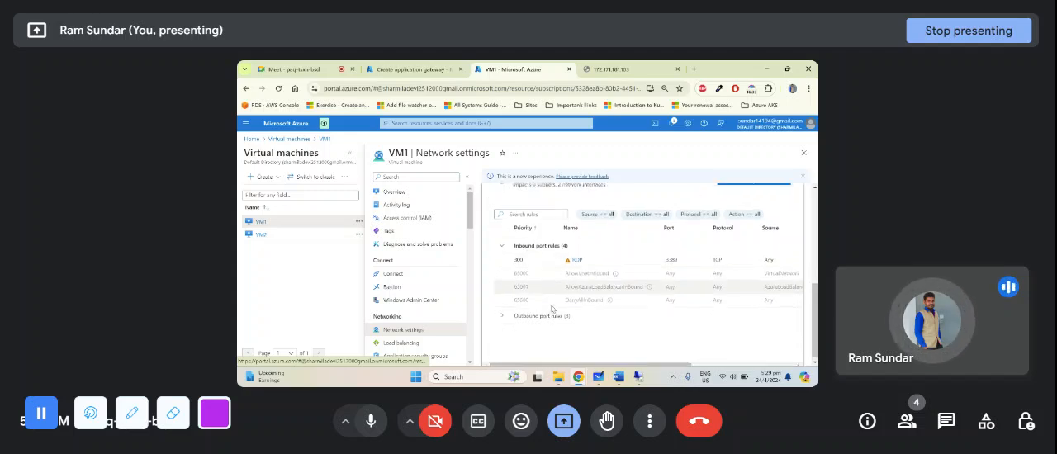
{"action": "scroll", "coordinate": [556, 295], "scroll_direction": "up", "scroll_amount": 5}
{"action": "scroll", "coordinate": [608, 305], "scroll_direction": "down", "scroll_amount": 3}
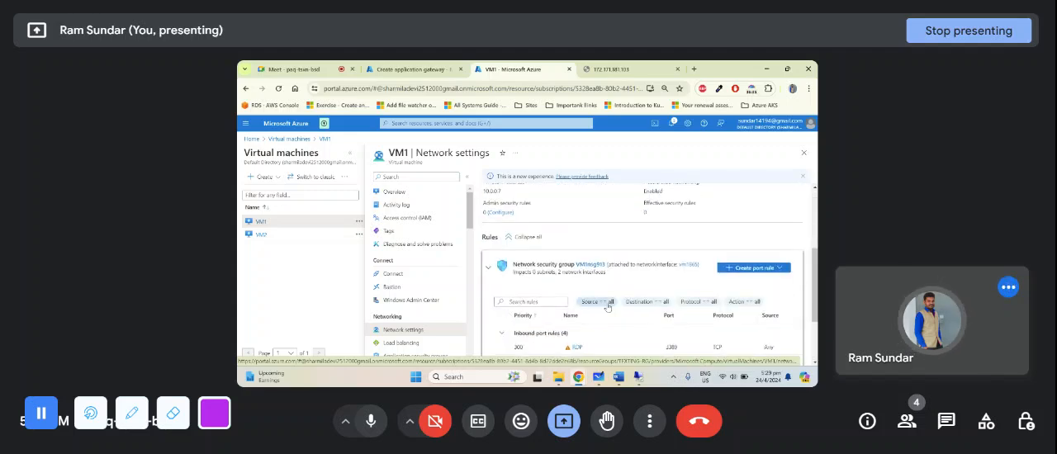
{"action": "left_click", "coordinate": [744, 267]}
{"action": "left_click", "coordinate": [742, 282]}
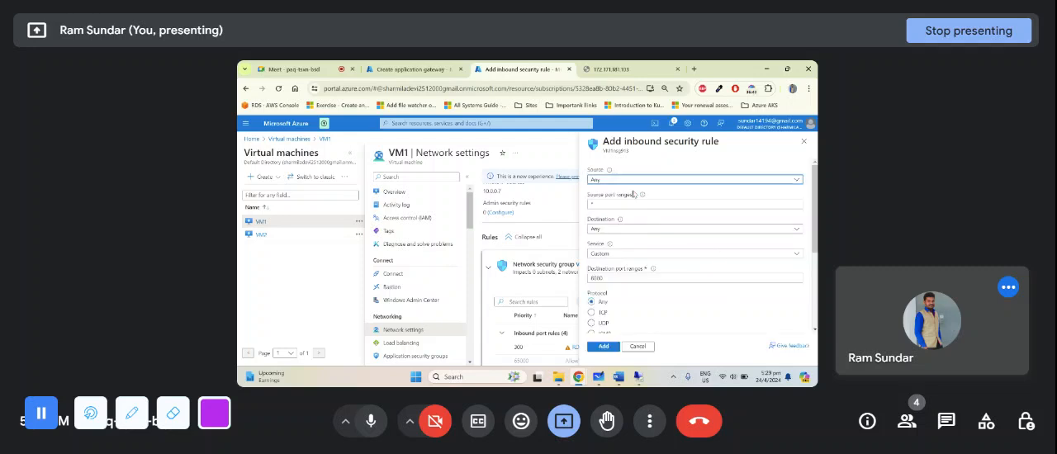
- Keep the inbound rule's source and destination as Any and set its service to HTTP
{"action": "left_click", "coordinate": [648, 203]}
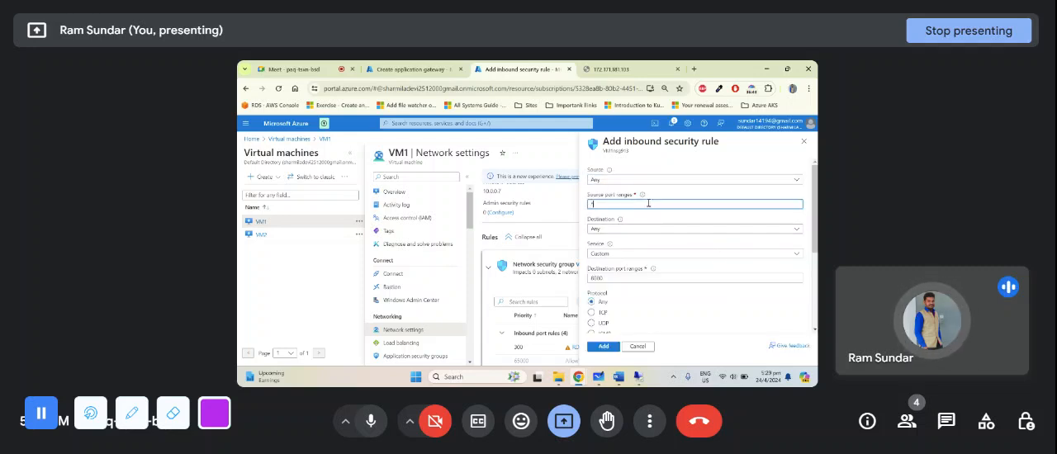
{"action": "left_click", "coordinate": [640, 228]}
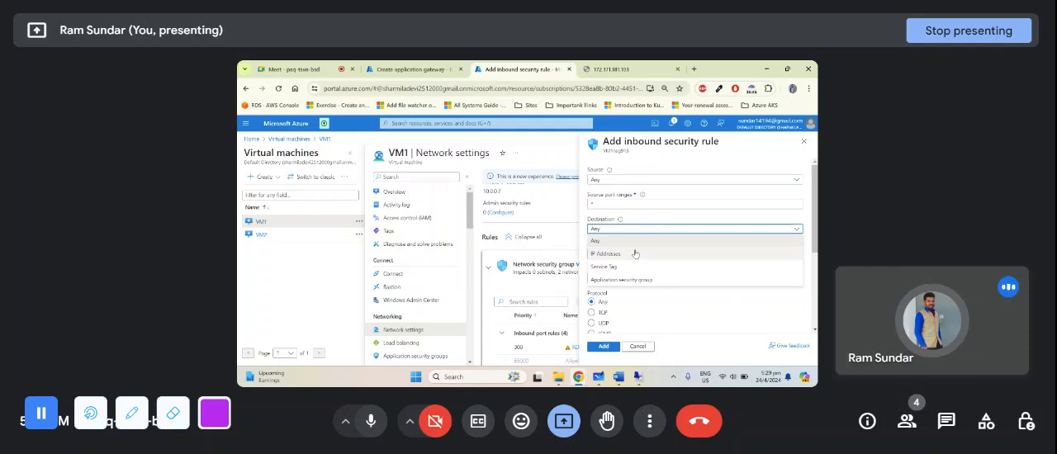
{"action": "left_click", "coordinate": [624, 239]}
{"action": "left_click", "coordinate": [618, 254]}
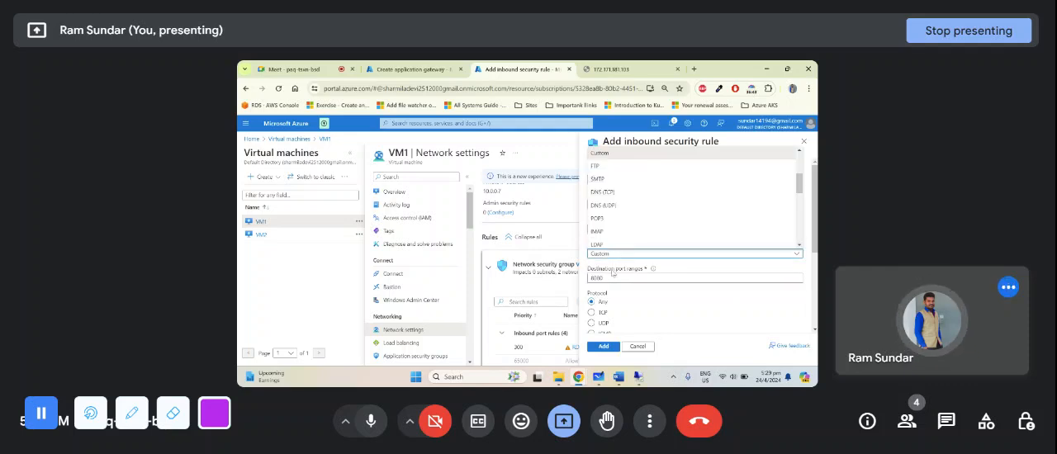
{"action": "scroll", "coordinate": [612, 192], "scroll_direction": "up", "scroll_amount": 3}
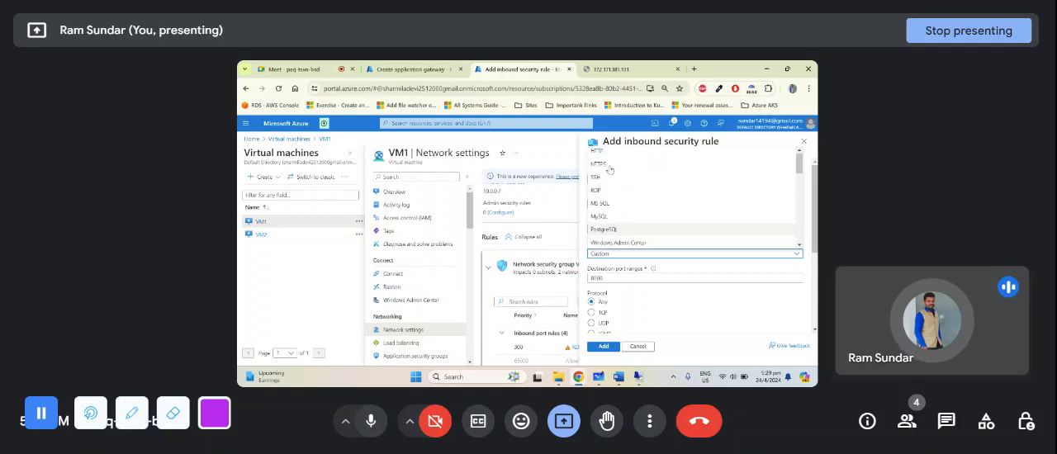
{"action": "left_click", "coordinate": [610, 168]}
{"action": "scroll", "coordinate": [622, 296], "scroll_direction": "down", "scroll_amount": 3}
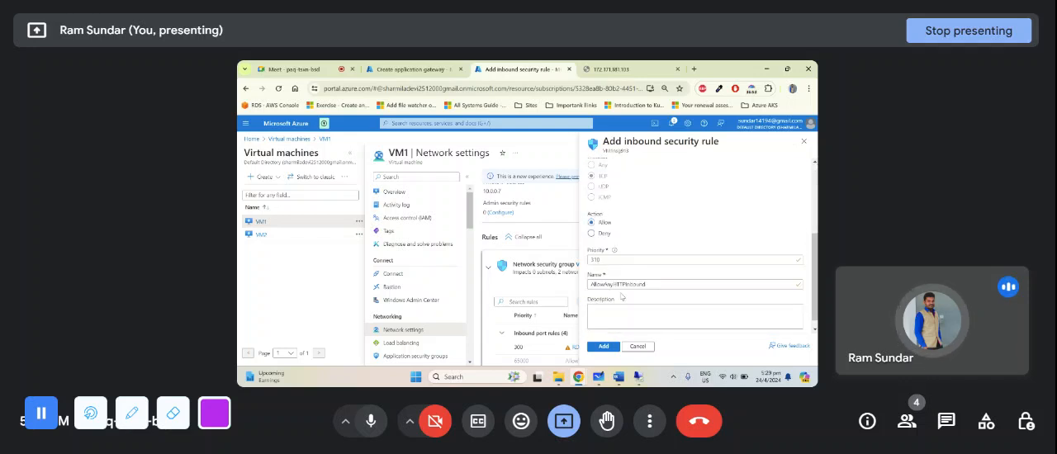
- Set the HTTP rule's priority to 250 and add it to VM1's network security group
{"action": "double_click", "coordinate": [616, 260]}
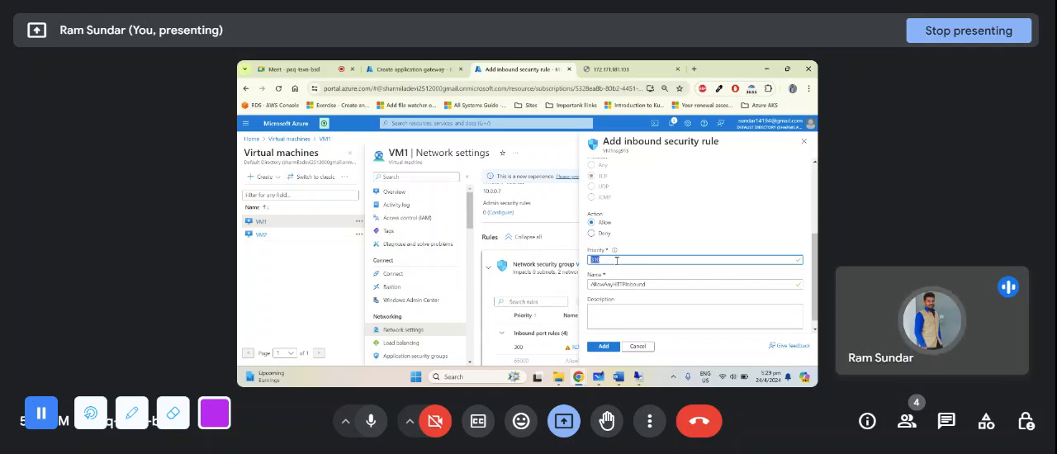
{"action": "type", "text": "200"}
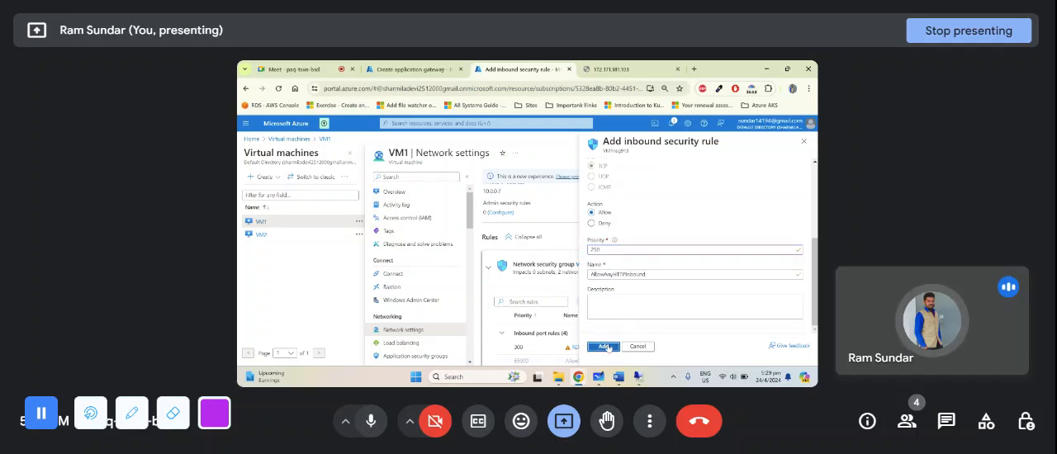
{"action": "left_click", "coordinate": [605, 347]}
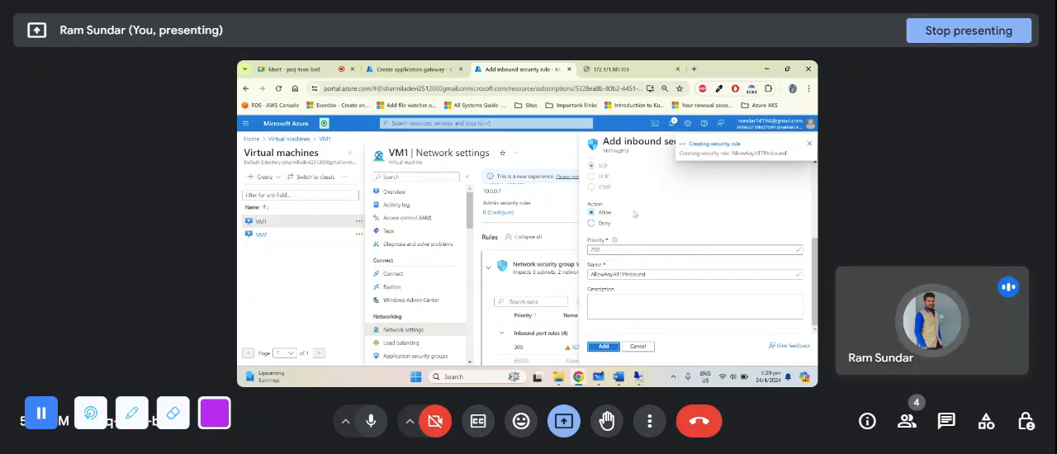
- Check VM2's inbound port rules and load 172.171.181.103 over HTTP in the gateway page's tab
{"action": "left_click", "coordinate": [263, 236]}
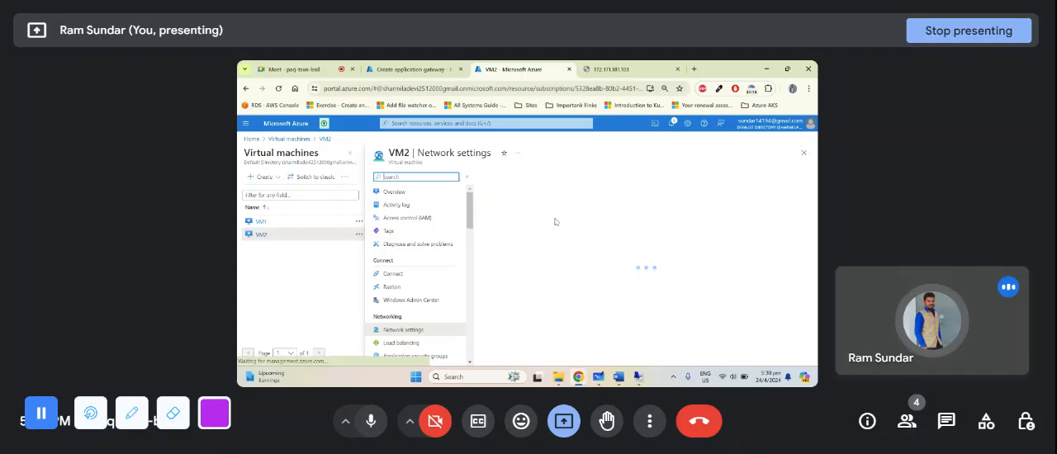
{"action": "scroll", "coordinate": [561, 231], "scroll_direction": "down", "scroll_amount": 5}
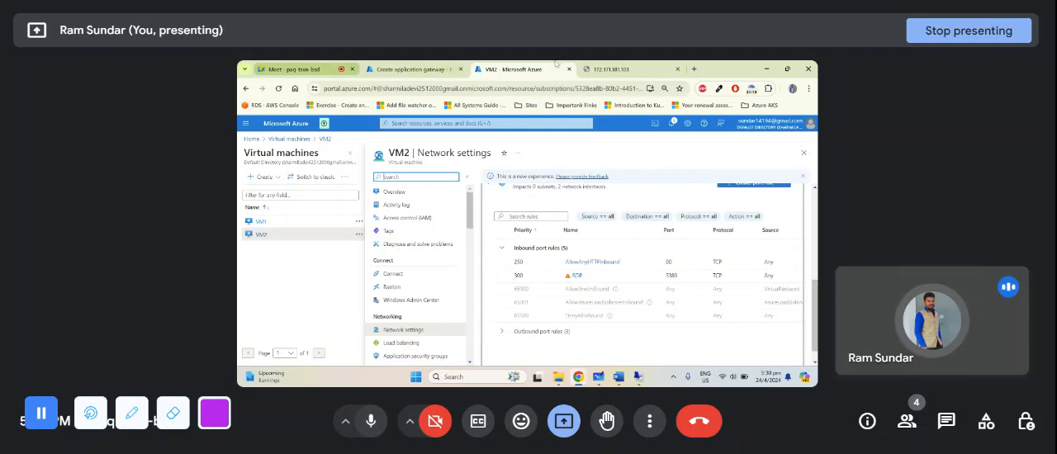
{"action": "left_click", "coordinate": [616, 68]}
{"action": "left_click", "coordinate": [451, 87]}
{"action": "left_click", "coordinate": [451, 87]}
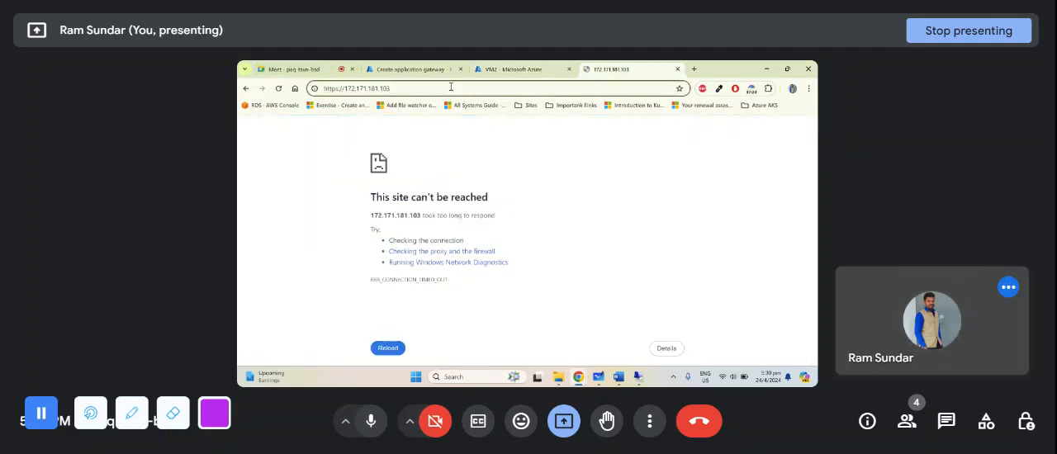
{"action": "key", "text": "Return"}
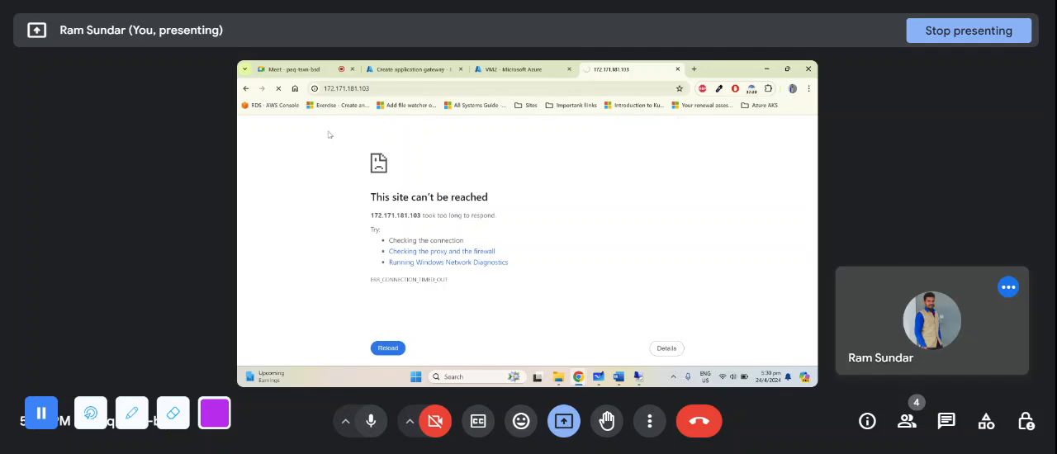
{"action": "left_click", "coordinate": [293, 69]}
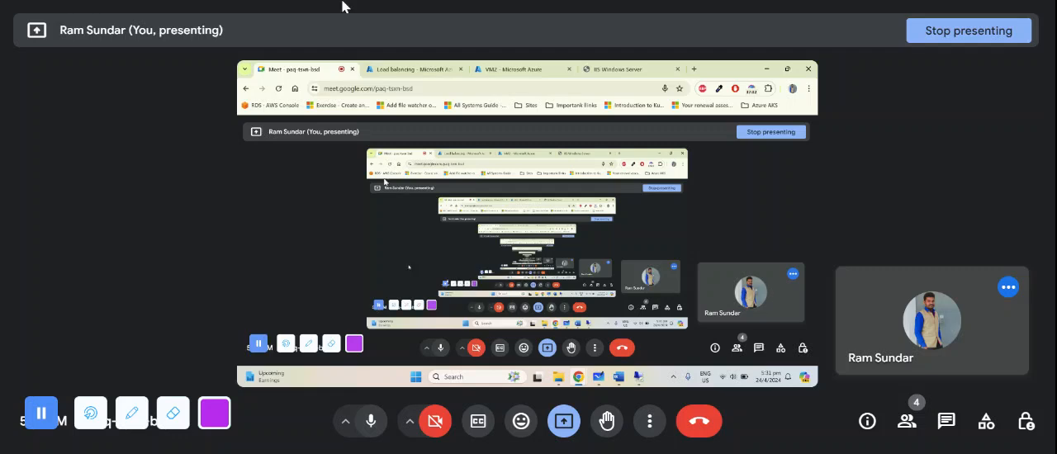
{"action": "left_click", "coordinate": [628, 69]}
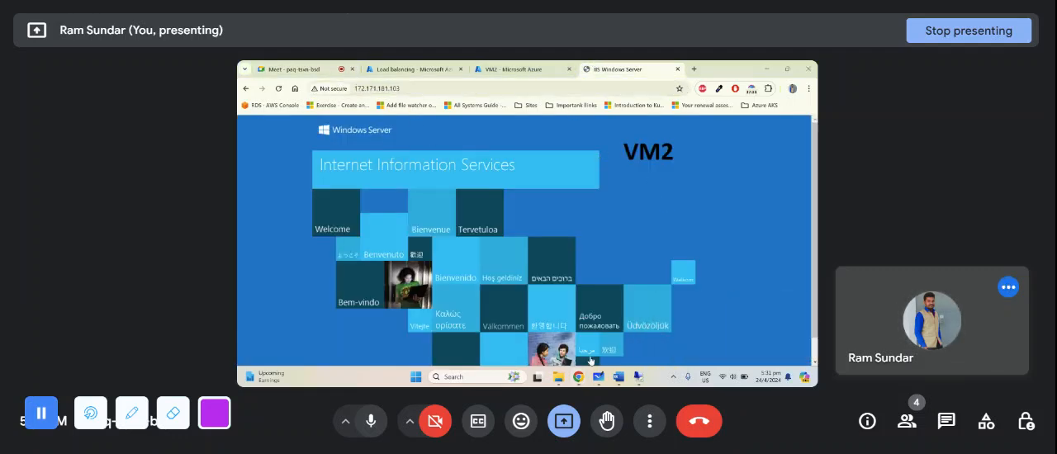
{"action": "mouse_move", "coordinate": [578, 376]}
{"action": "left_click", "coordinate": [678, 328]}
{"action": "double_click", "coordinate": [363, 88]}
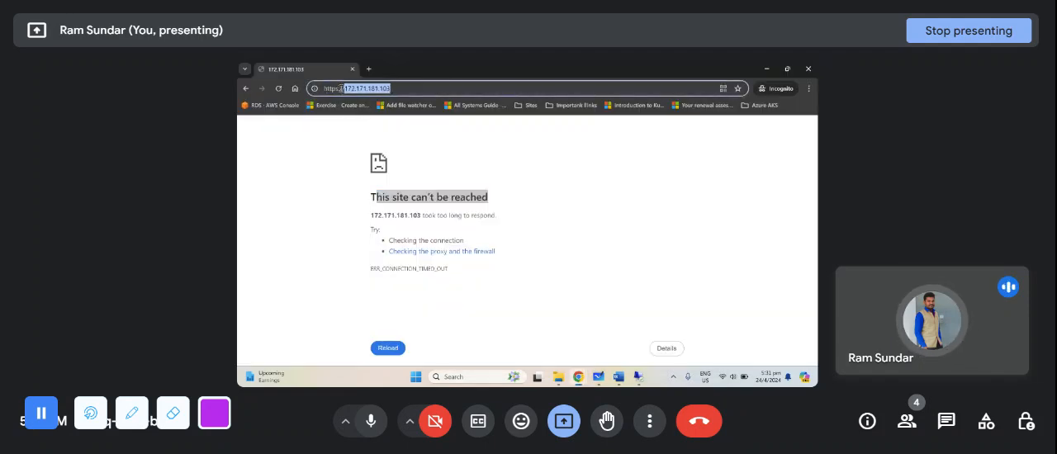
{"action": "key", "text": "Return"}
{"action": "key", "text": "Down"}
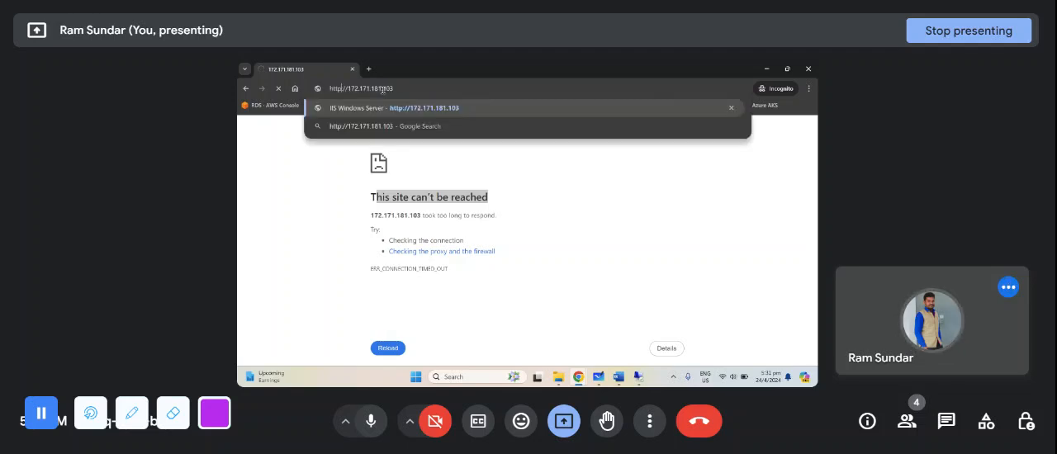
{"action": "key", "text": "Return"}
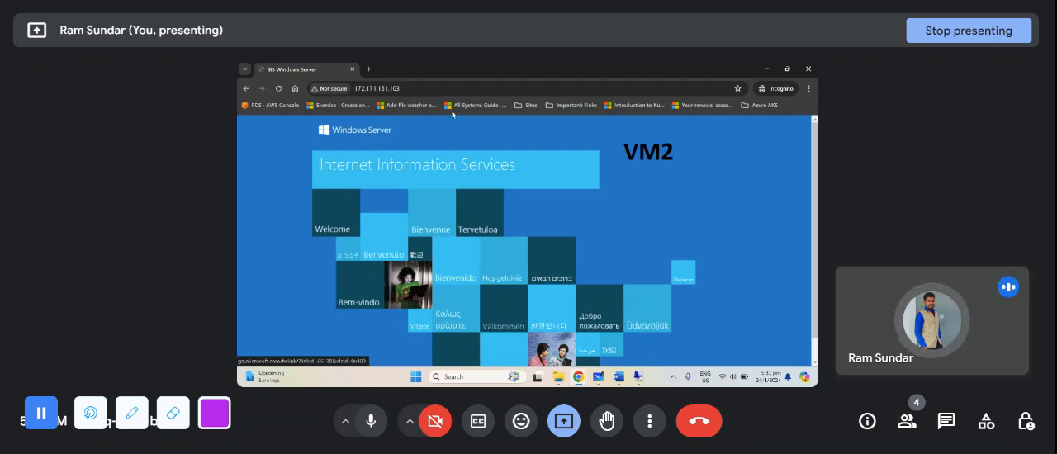
{"action": "left_click", "coordinate": [418, 87]}
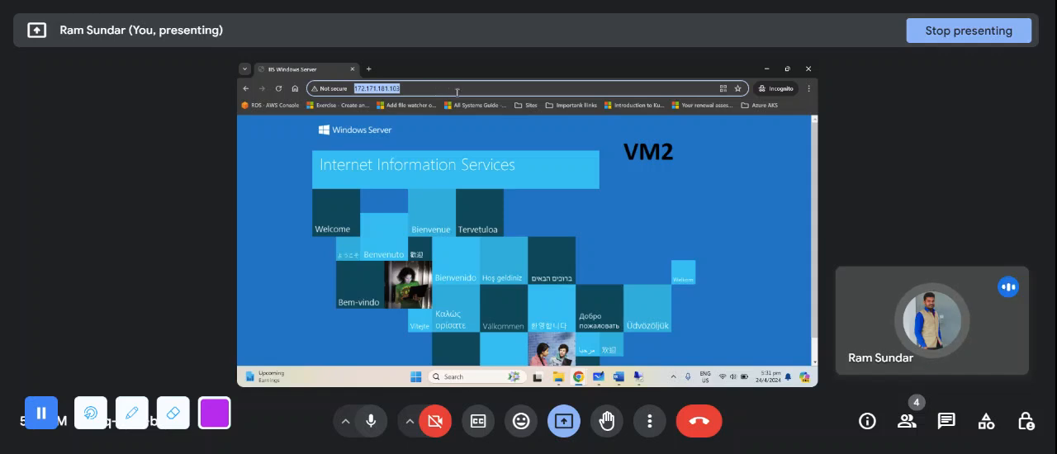
{"action": "left_click", "coordinate": [281, 88]}
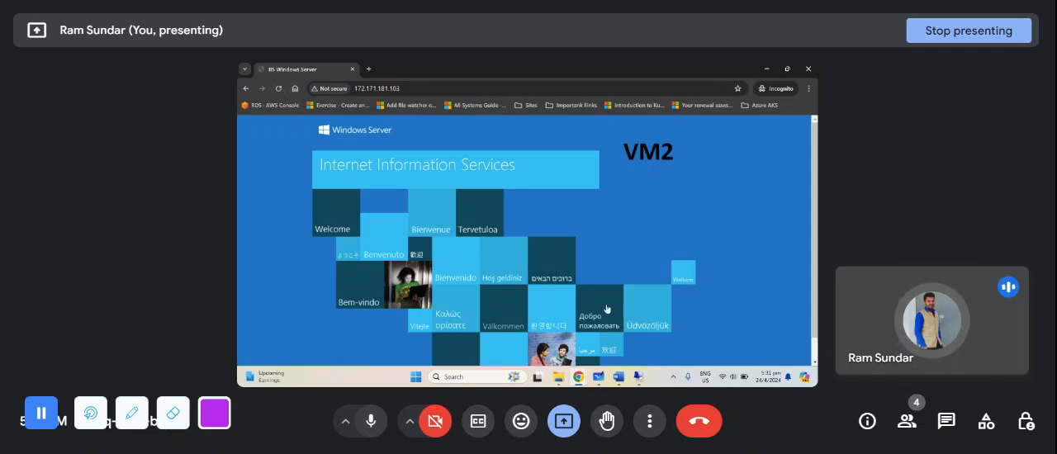
- Return to the regular browser window and reload the gateway page there
{"action": "mouse_move", "coordinate": [578, 376]}
{"action": "left_click", "coordinate": [490, 329]}
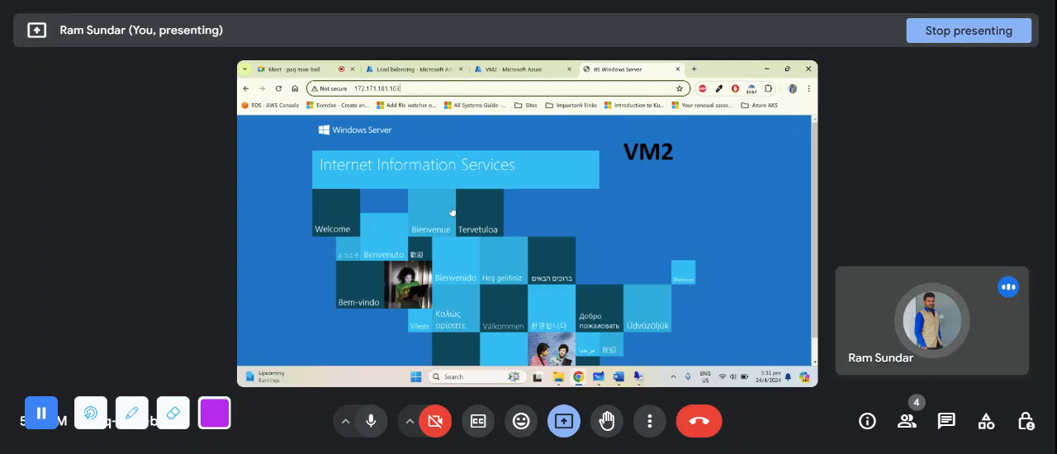
{"action": "left_click", "coordinate": [279, 89]}
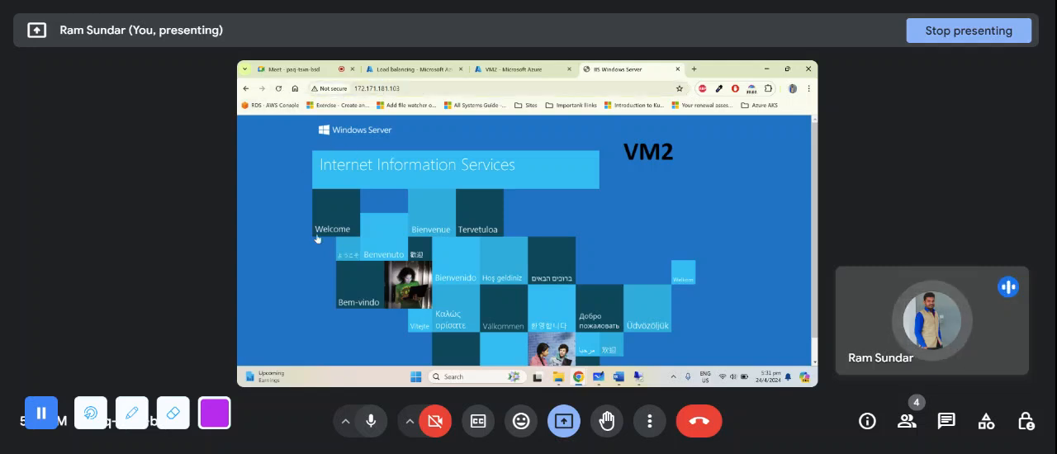
{"action": "left_click", "coordinate": [471, 89]}
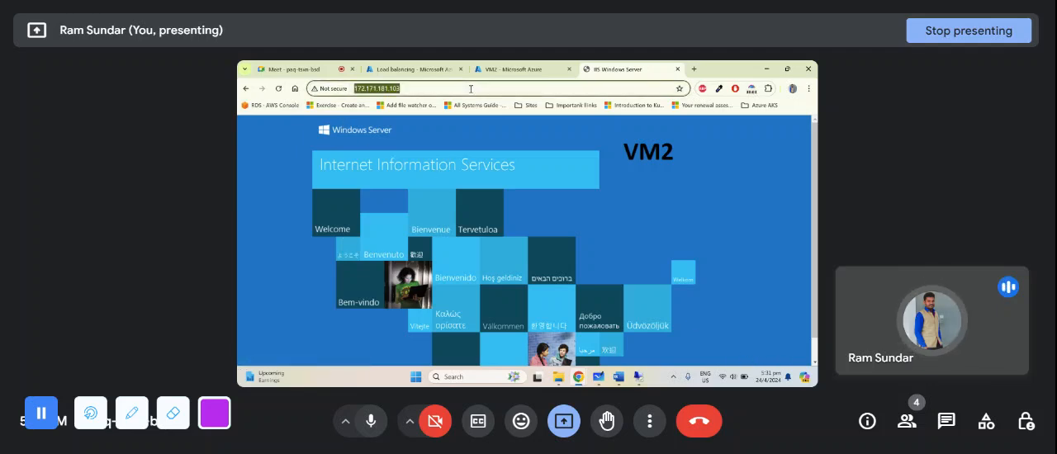
{"action": "left_click", "coordinate": [490, 88]}
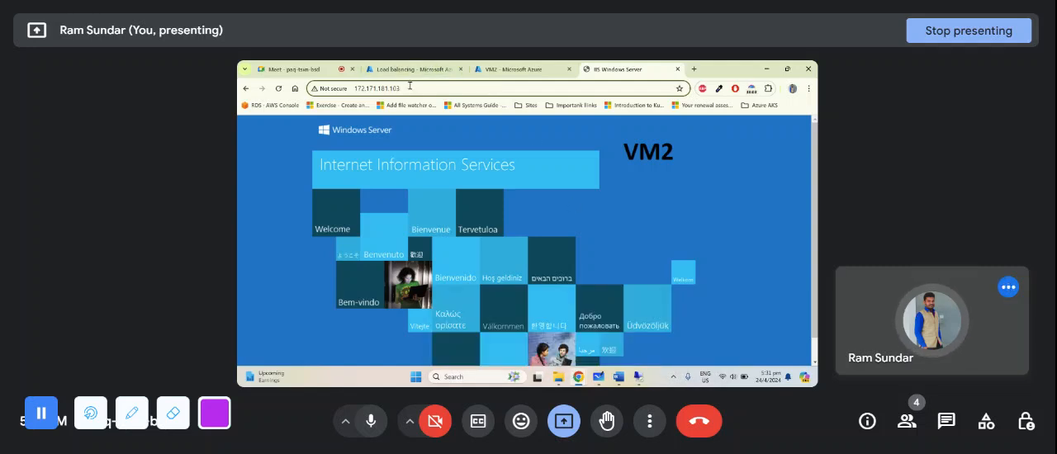
{"action": "left_click_drag", "start_coordinate": [402, 88], "coordinate": [353, 88]}
{"action": "key", "text": "ctrl+c"}
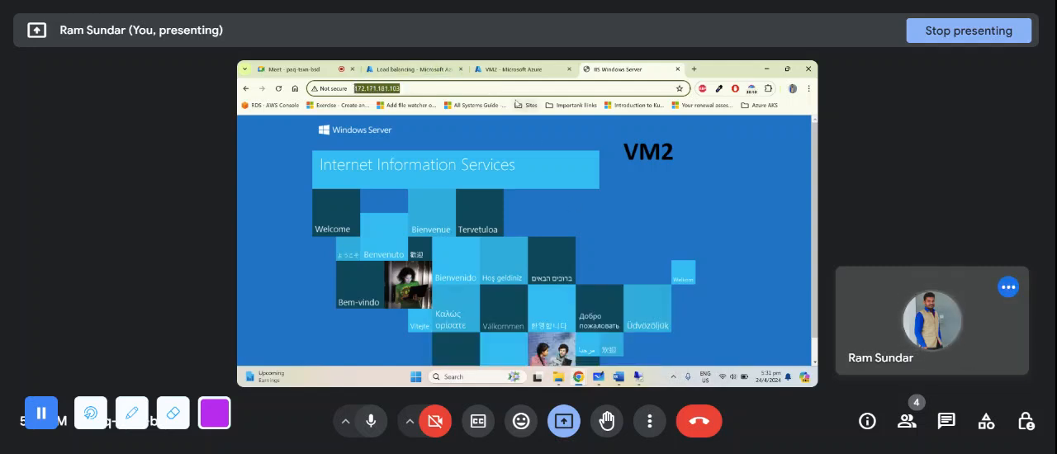
{"action": "mouse_move", "coordinate": [579, 377]}
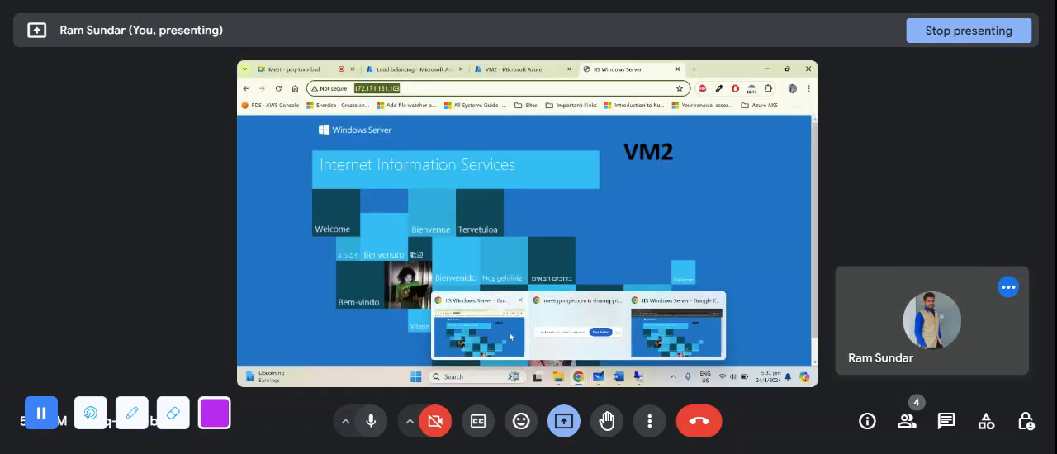
{"action": "left_click", "coordinate": [507, 332]}
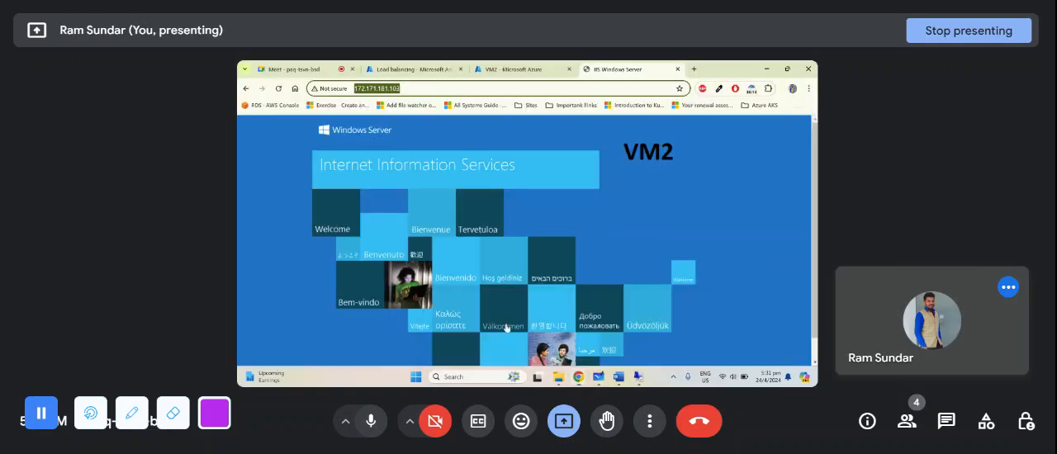
{"action": "left_click", "coordinate": [341, 69]}
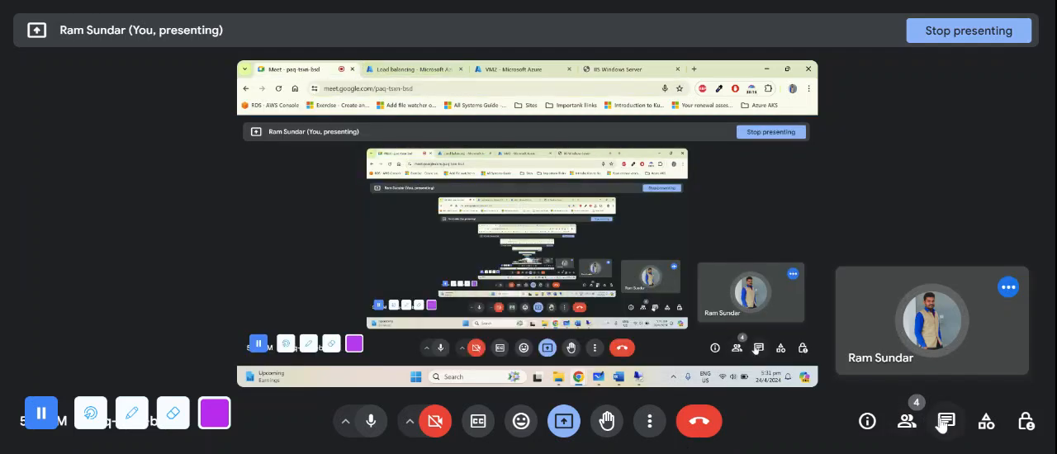
{"action": "left_click", "coordinate": [947, 421]}
{"action": "key", "text": "ctrl+v"}
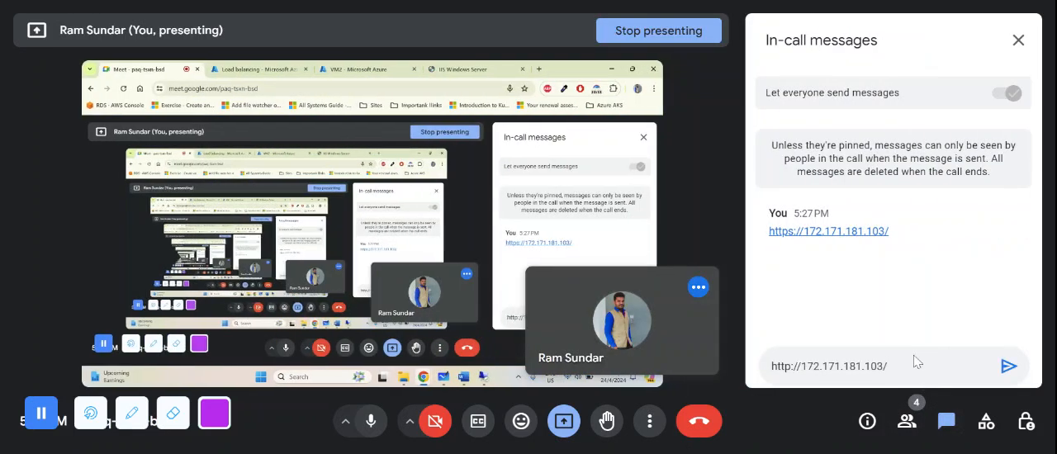
{"action": "key", "text": "Return"}
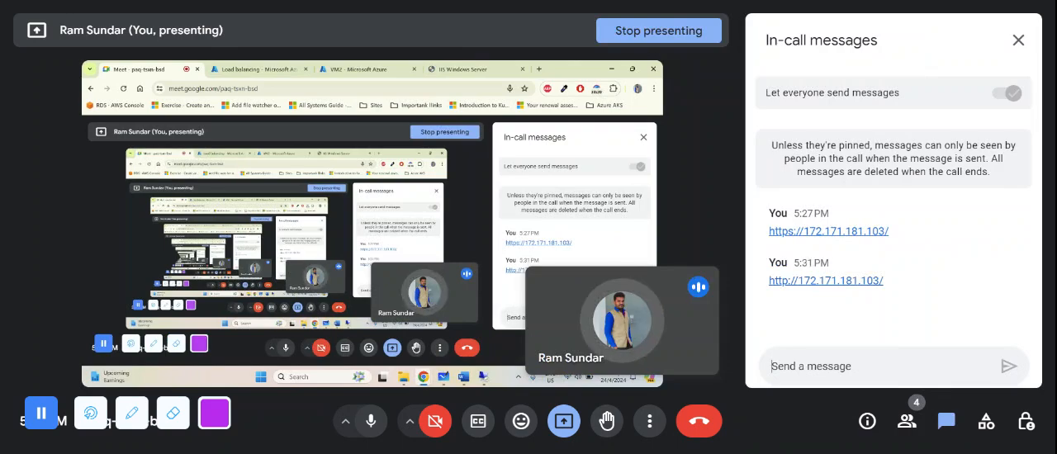